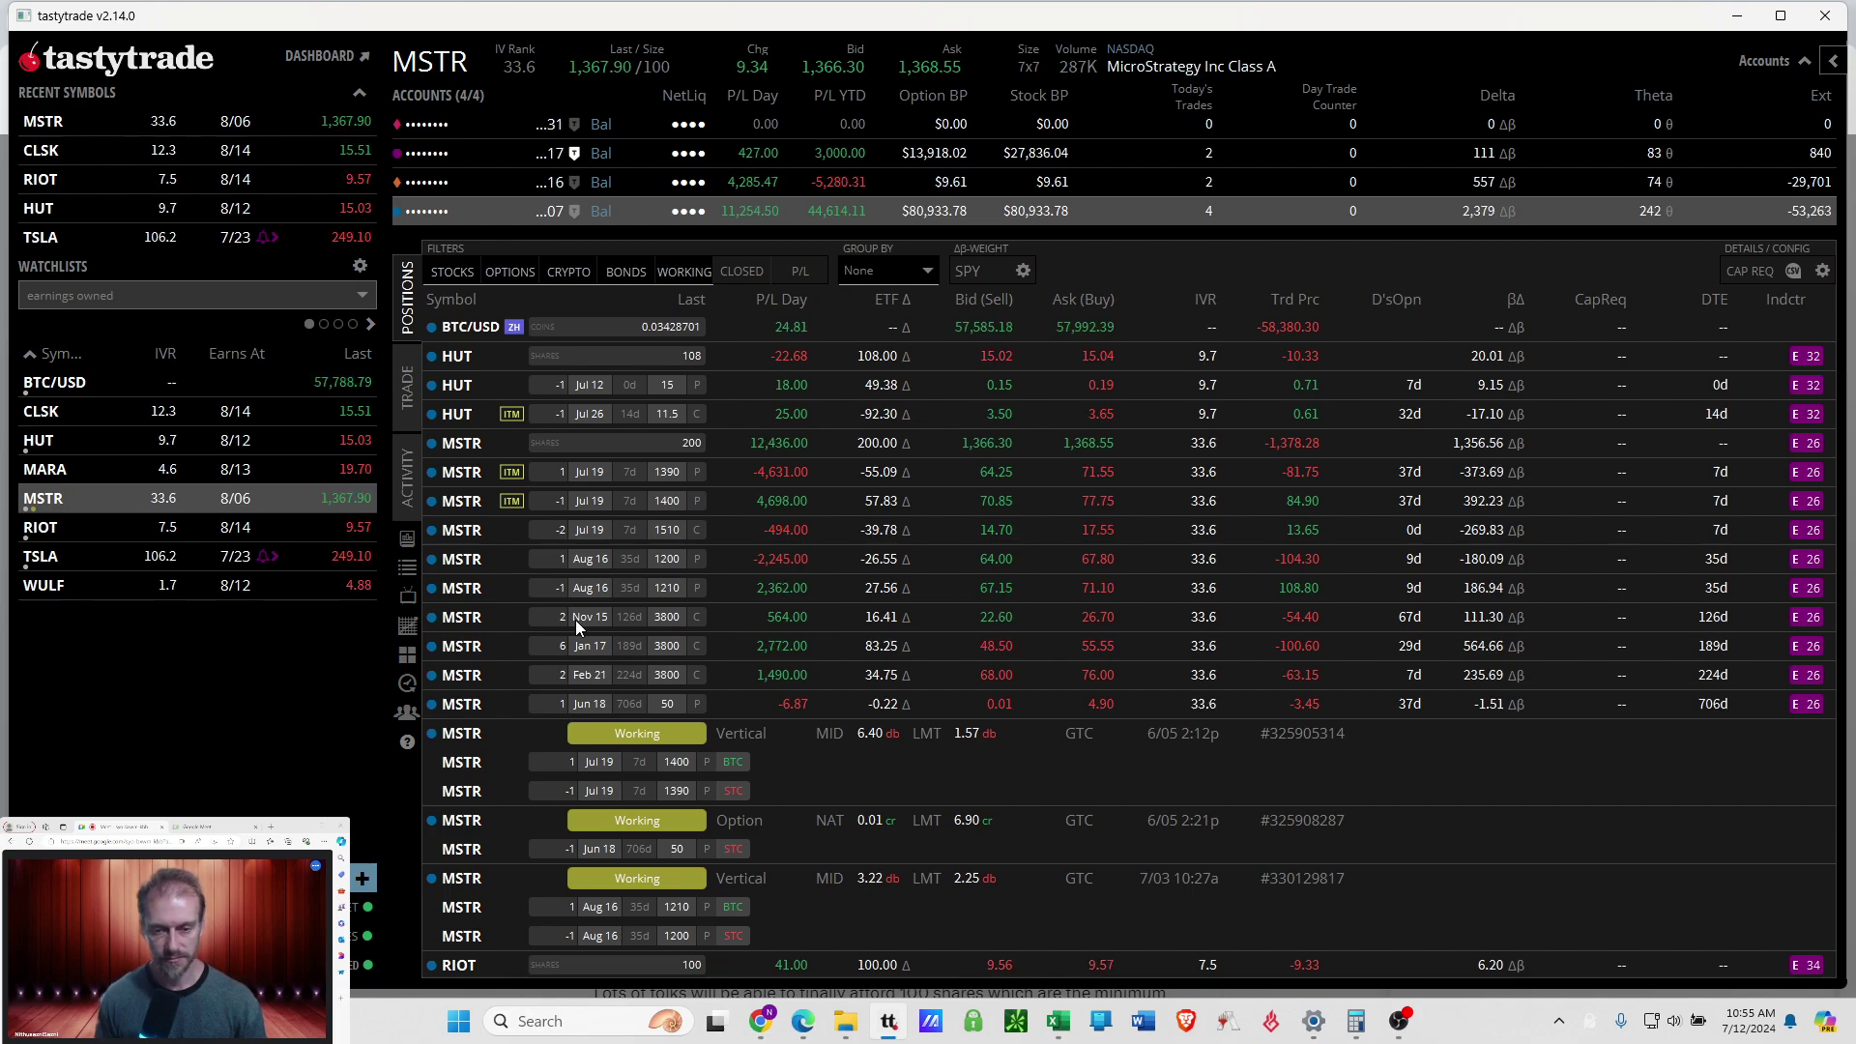
Create a closing order for the full MSTR Nov 15 3800 call position of two contracts.
right_click(647, 612)
mouse_move(672, 617)
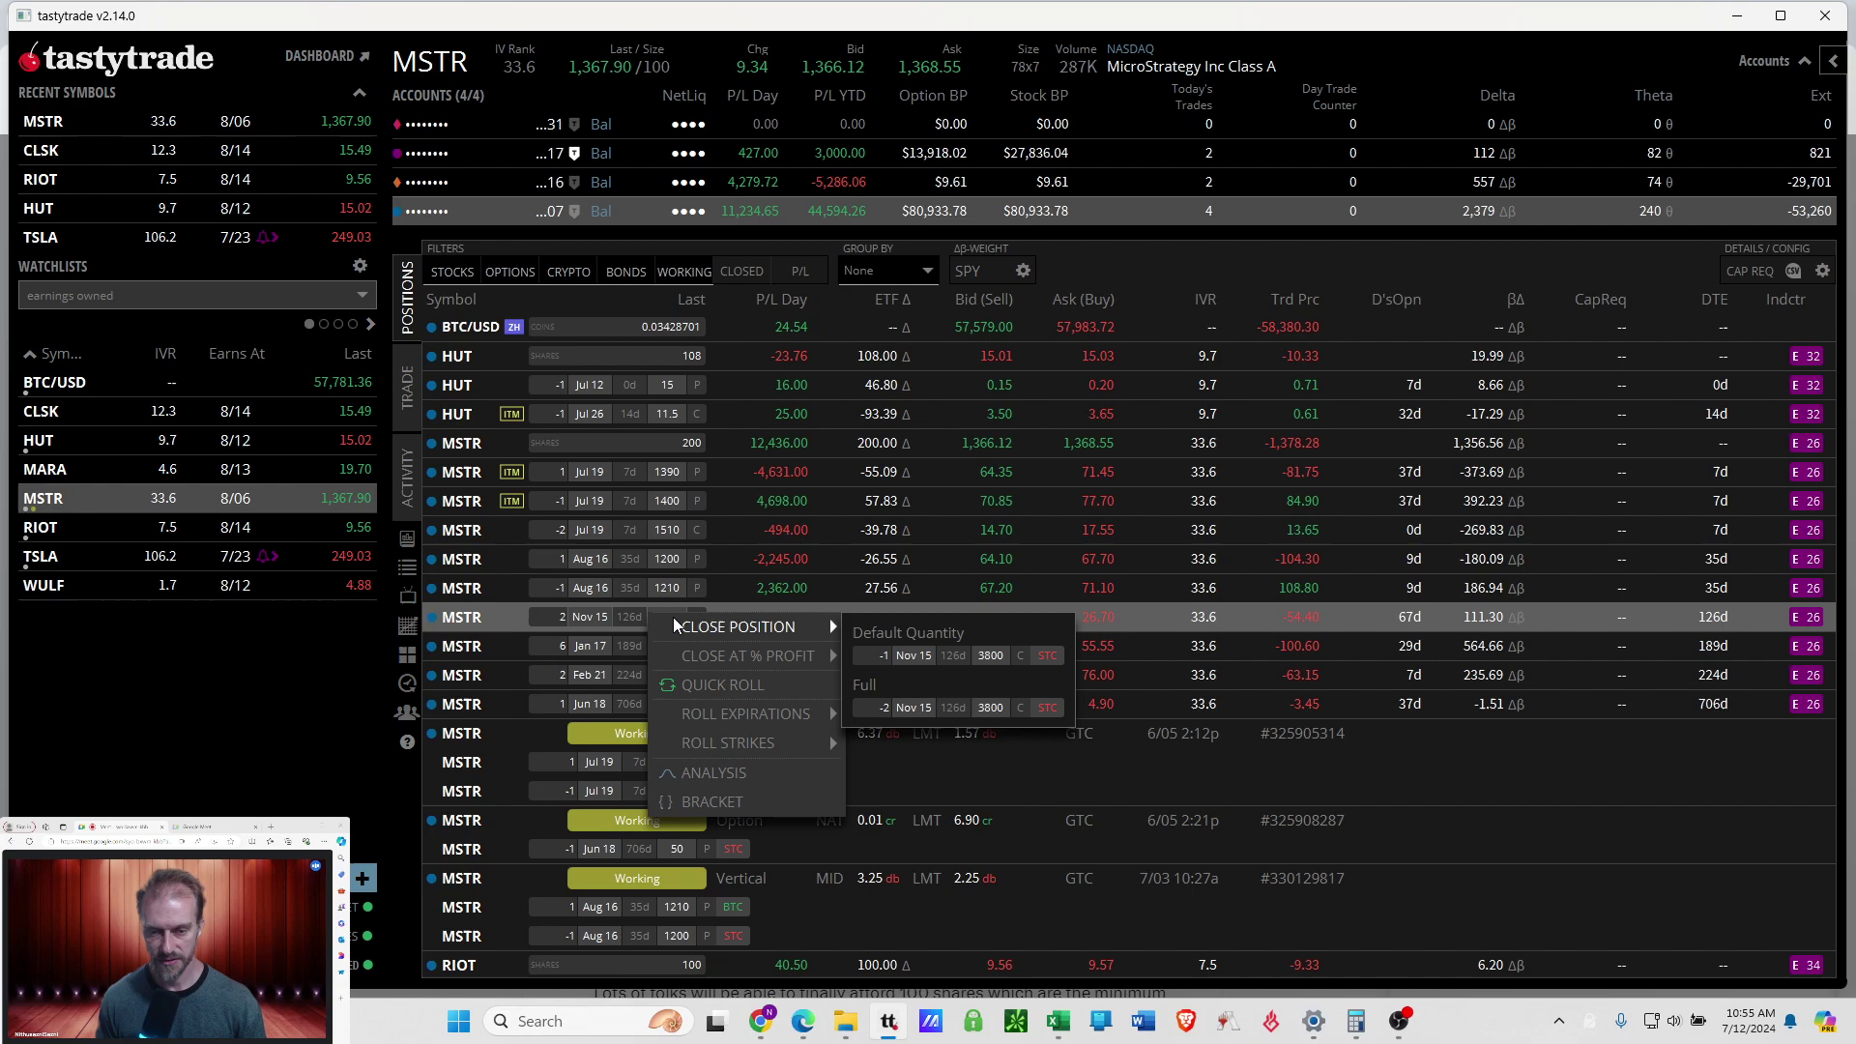
left_click(918, 709)
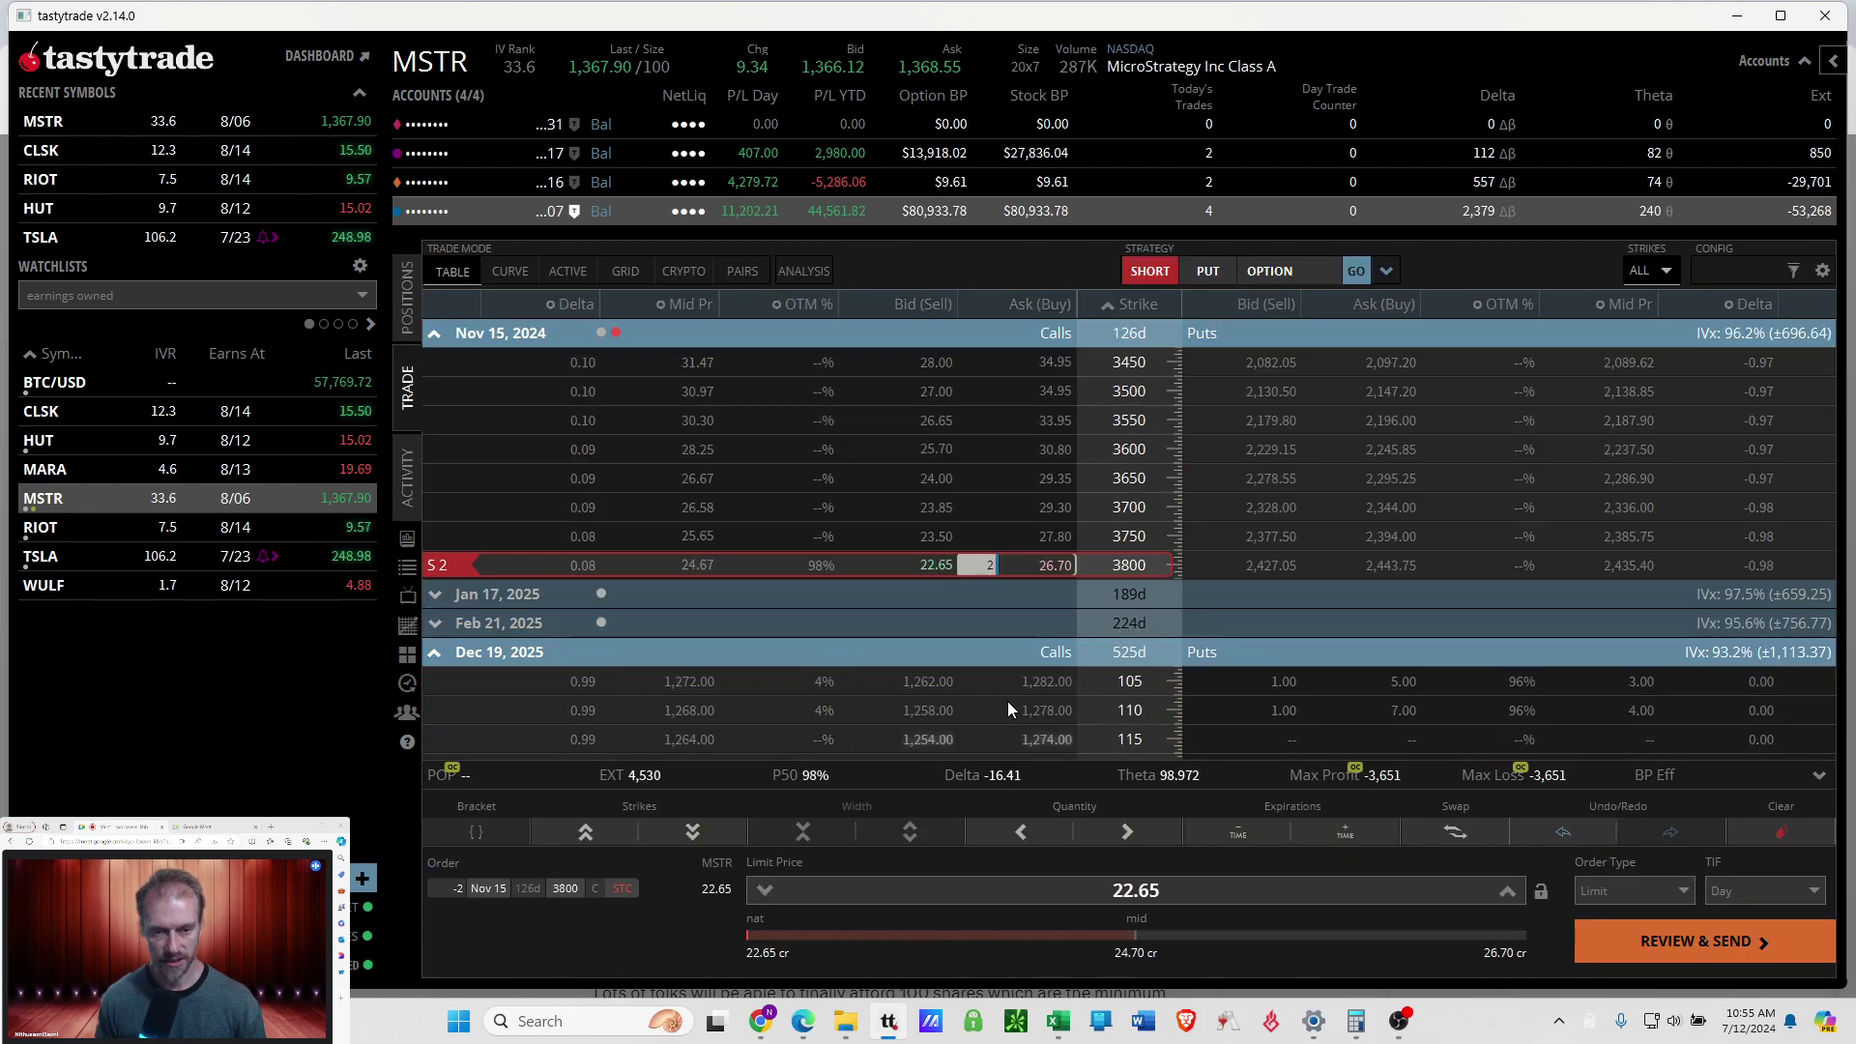
Set the closing order's limit price to 24.40, then review and send it.
left_click(1139, 931)
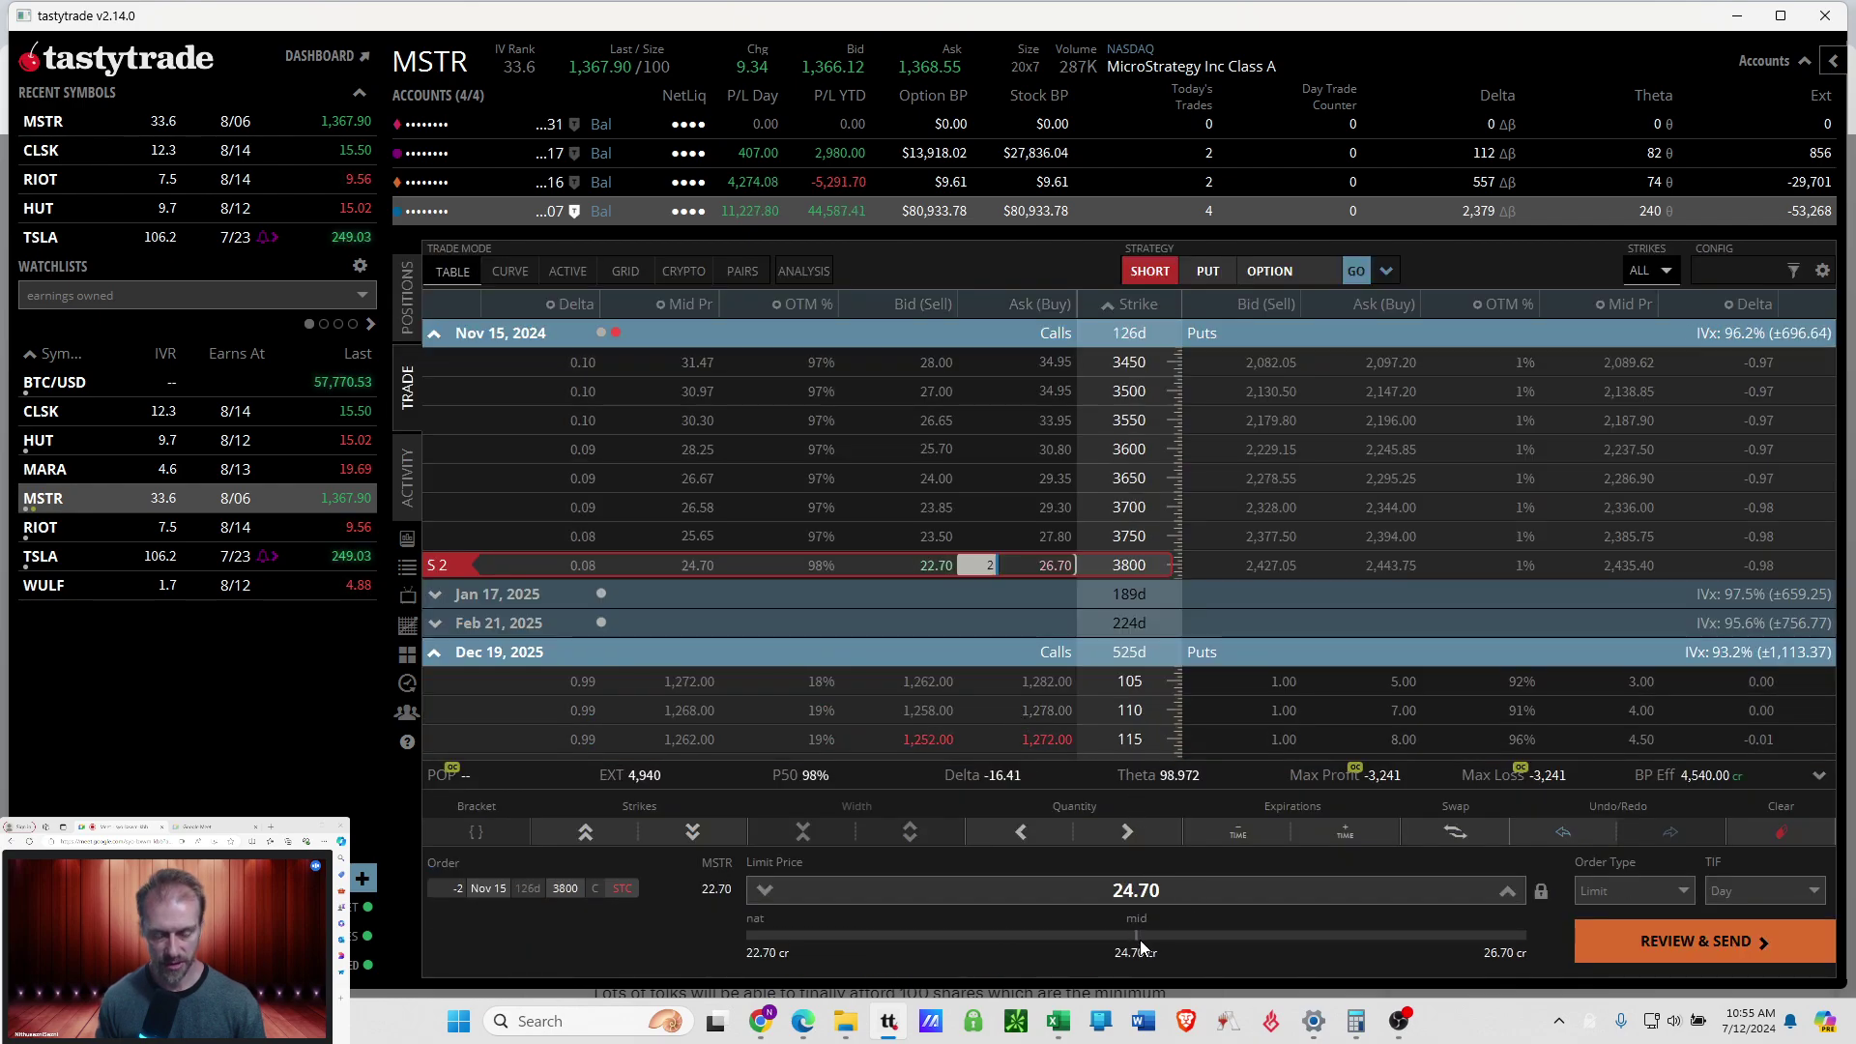
left_click(1147, 936)
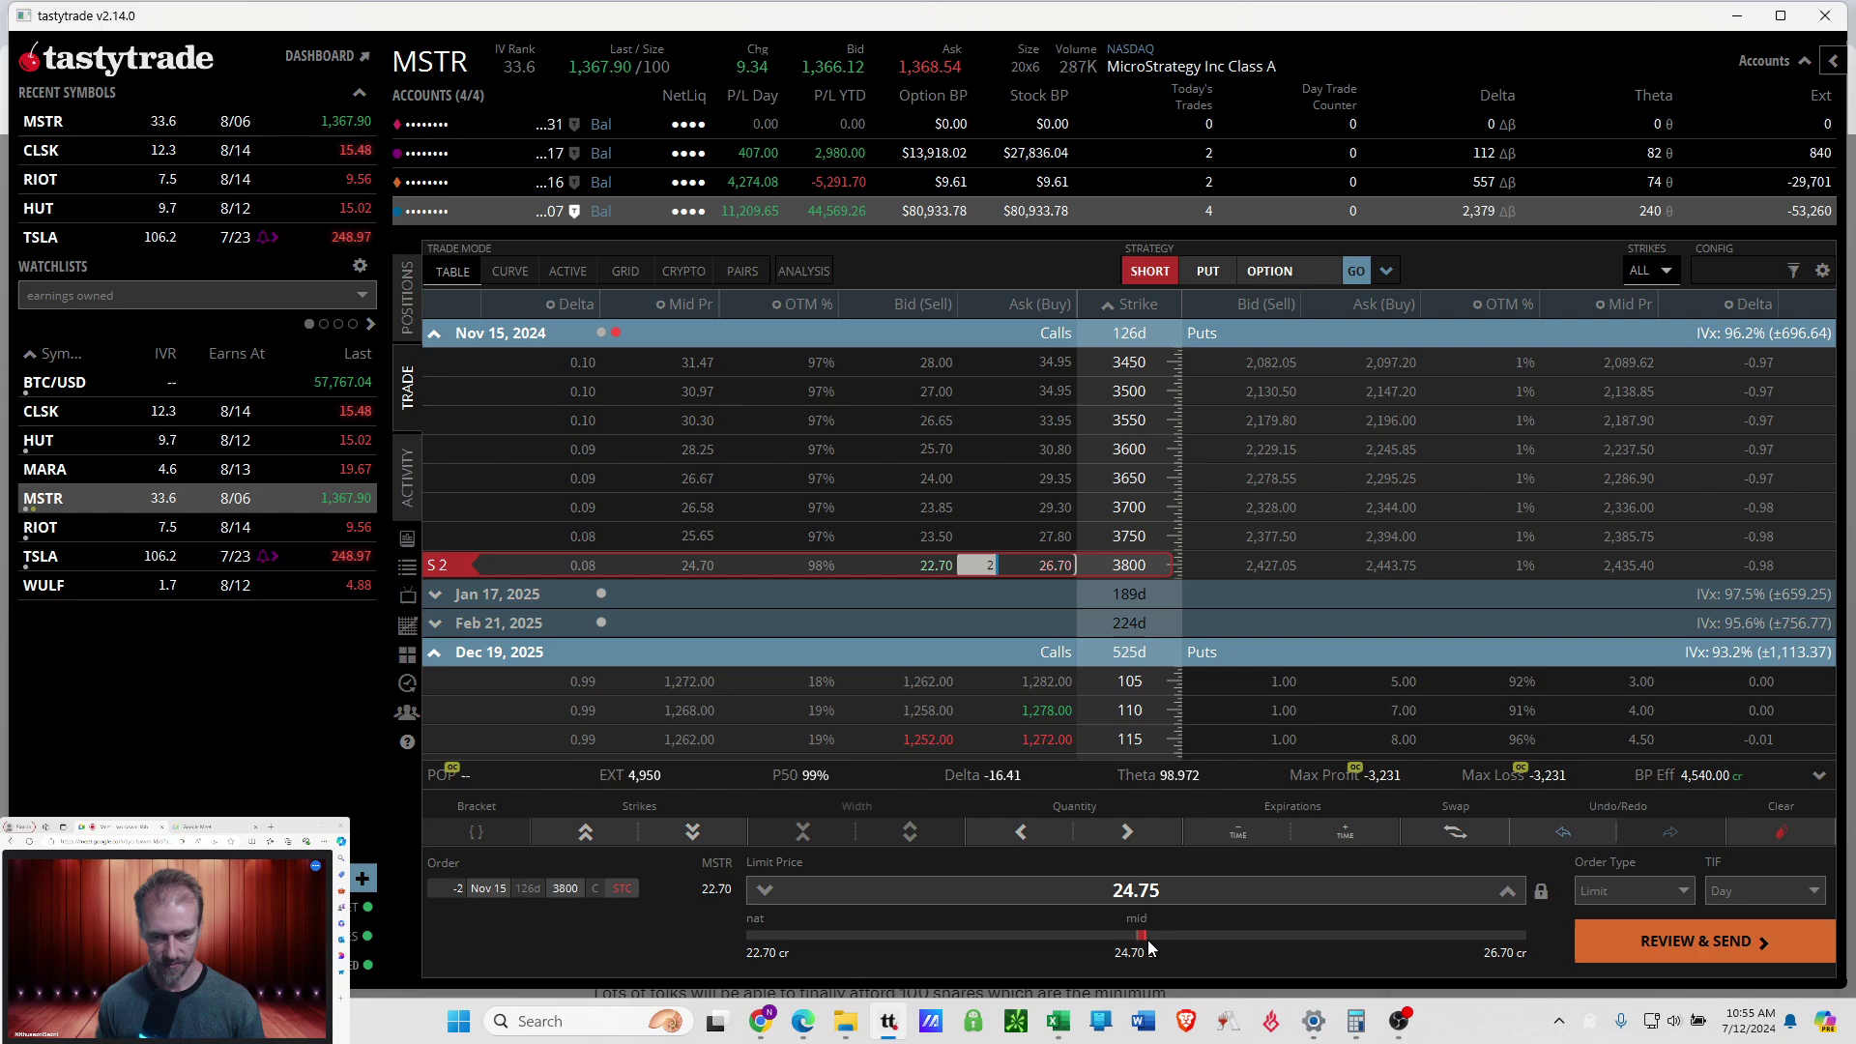
left_click(1107, 936)
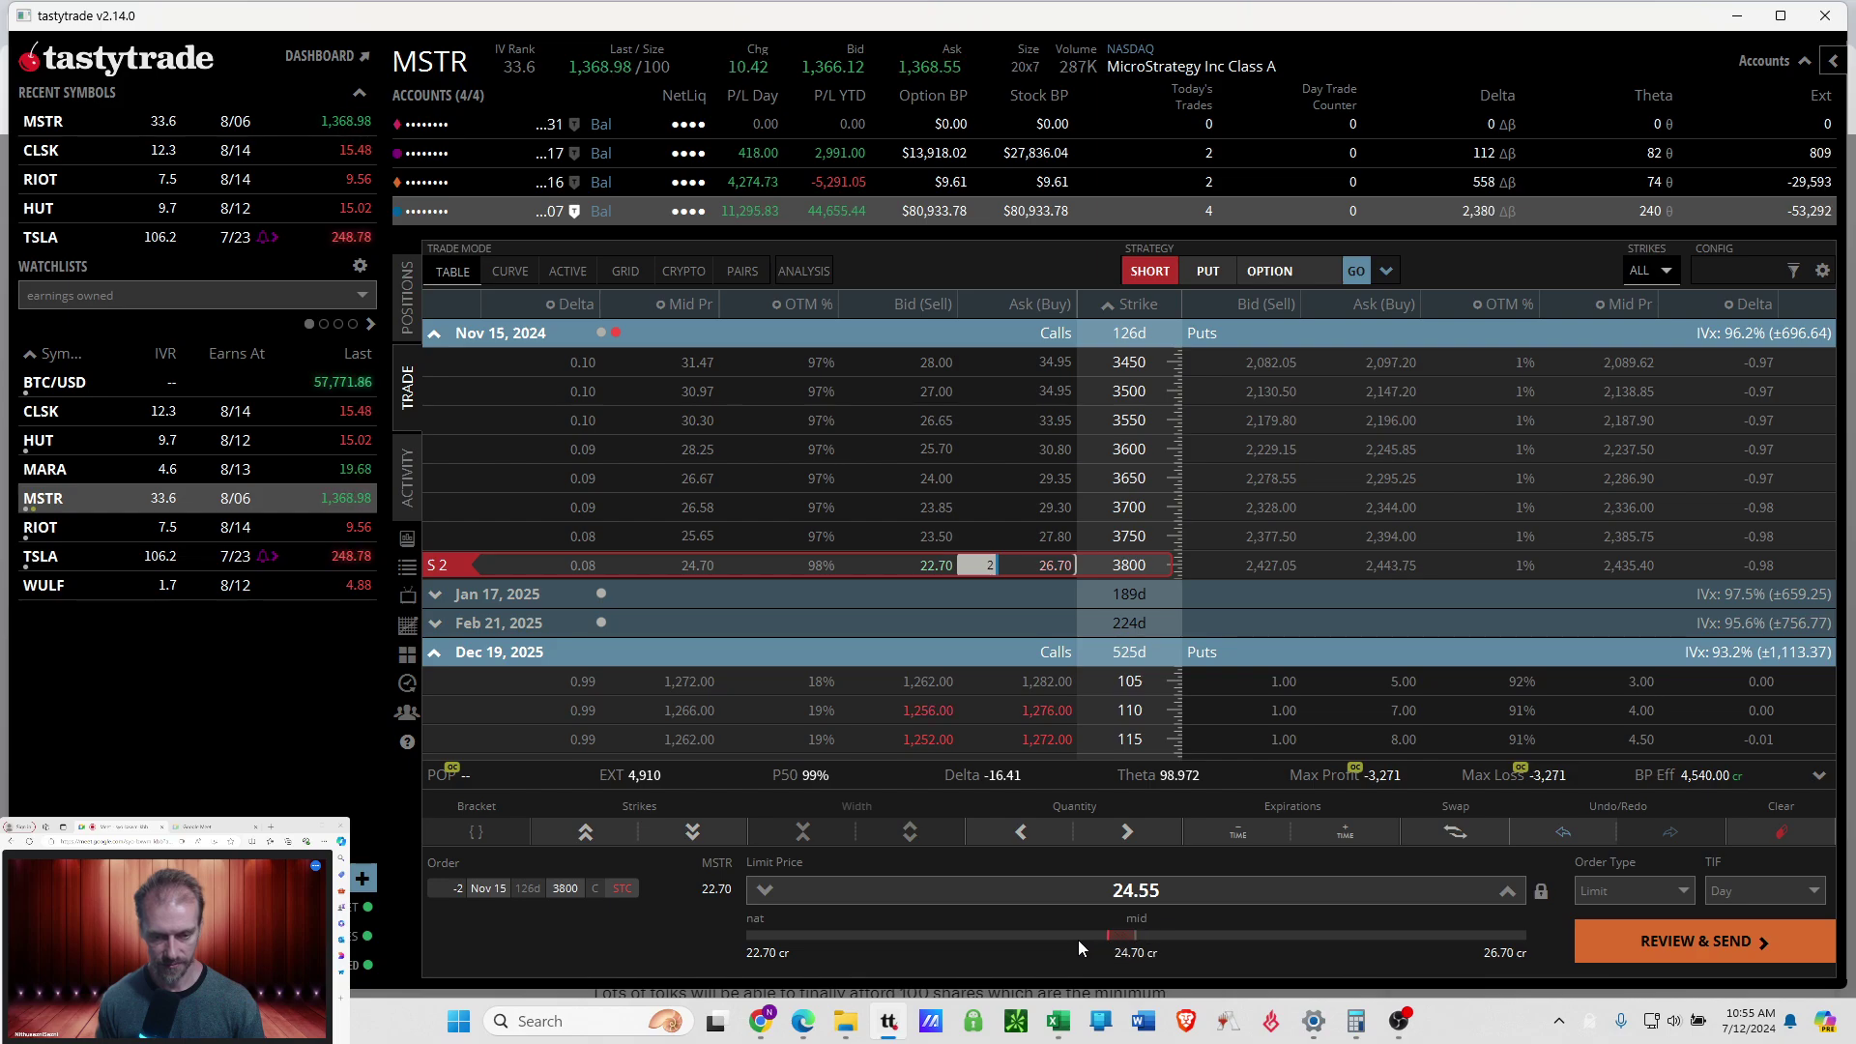
left_click(1077, 937)
left_click(1630, 955)
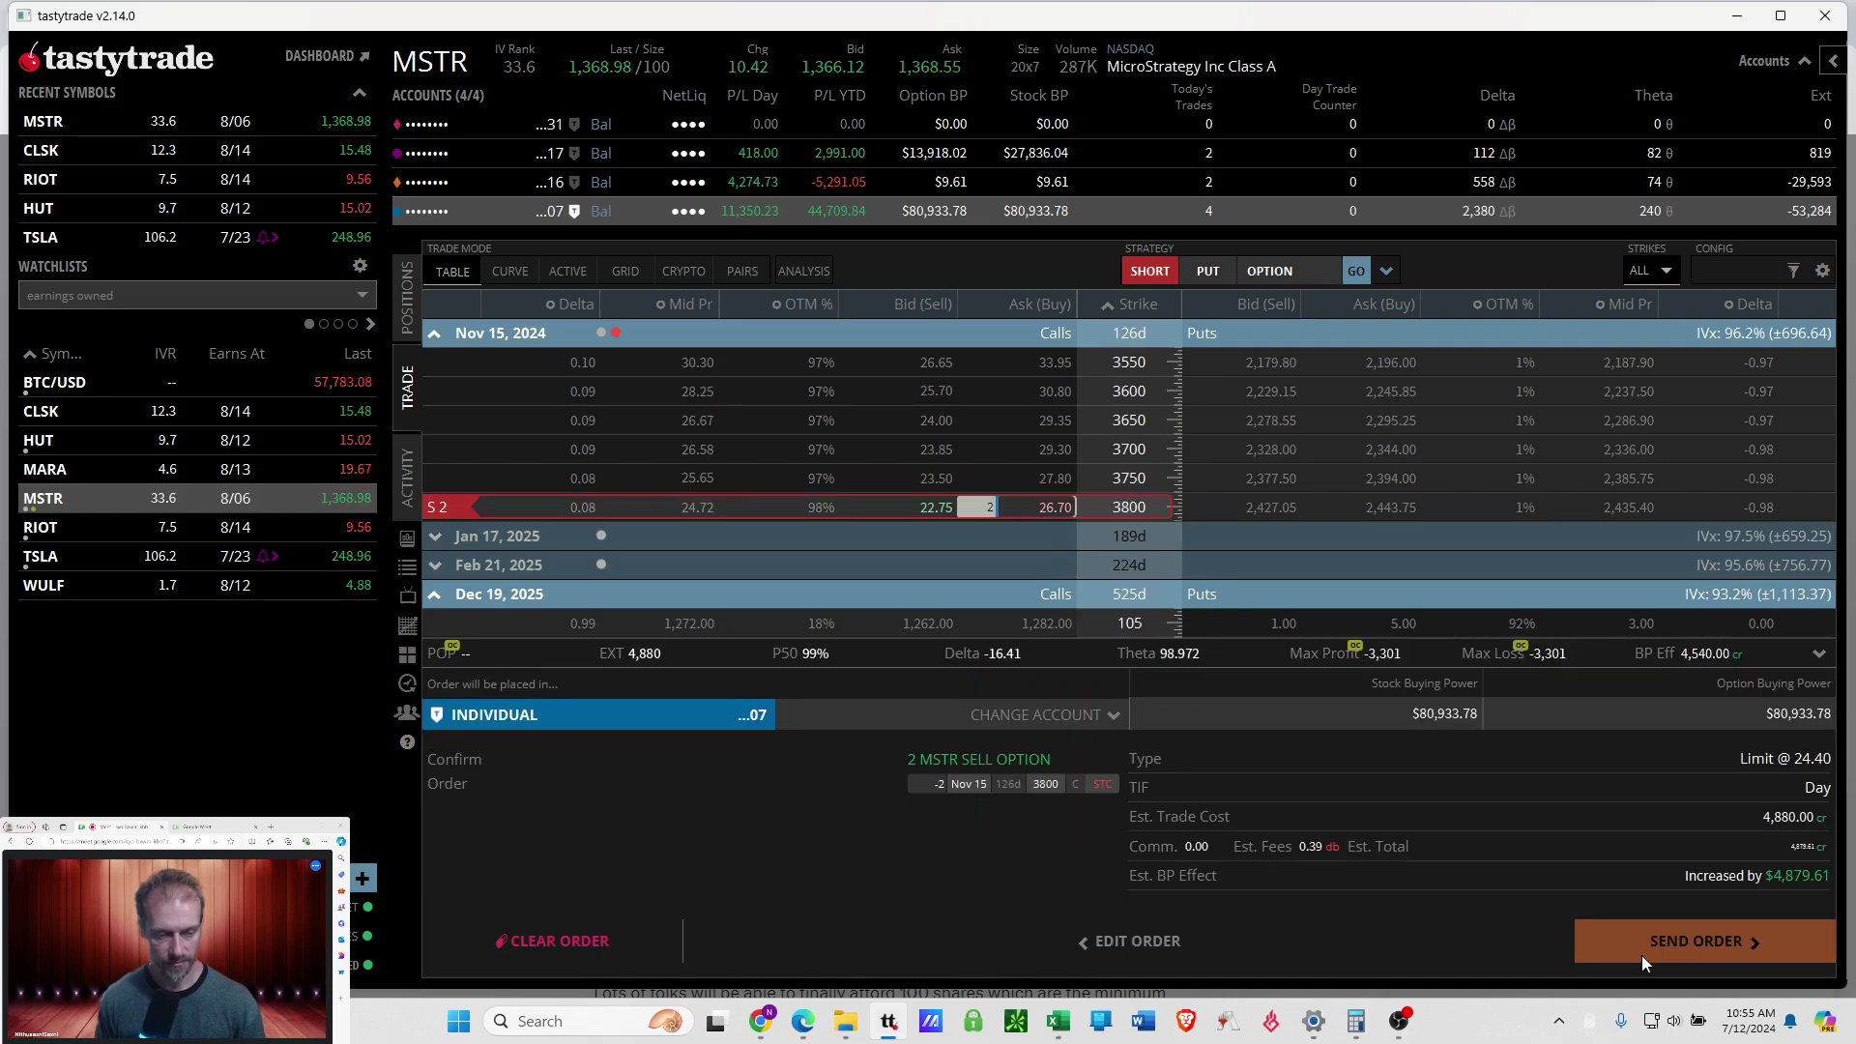
left_click(1651, 949)
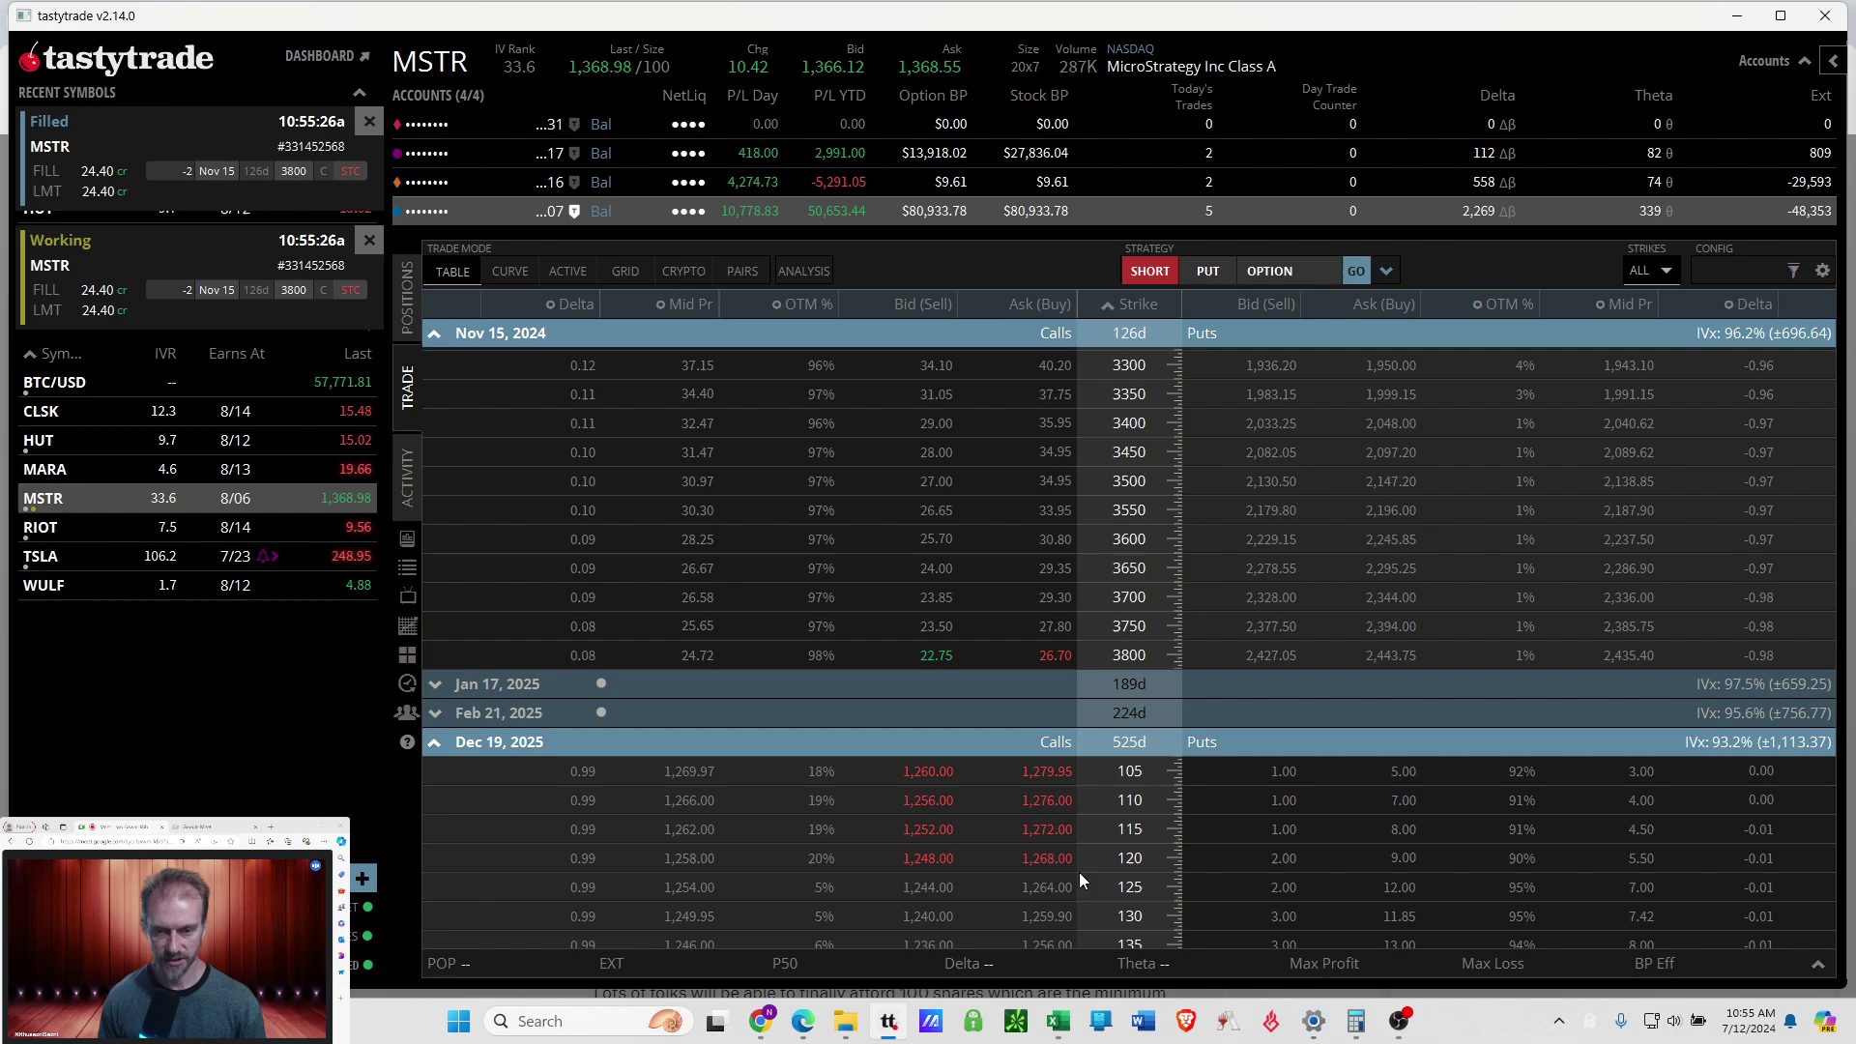
Check the remaining positions and examine the MSTR Dec 19, 2025 call prices up to the 3800 strike.
left_click(407, 324)
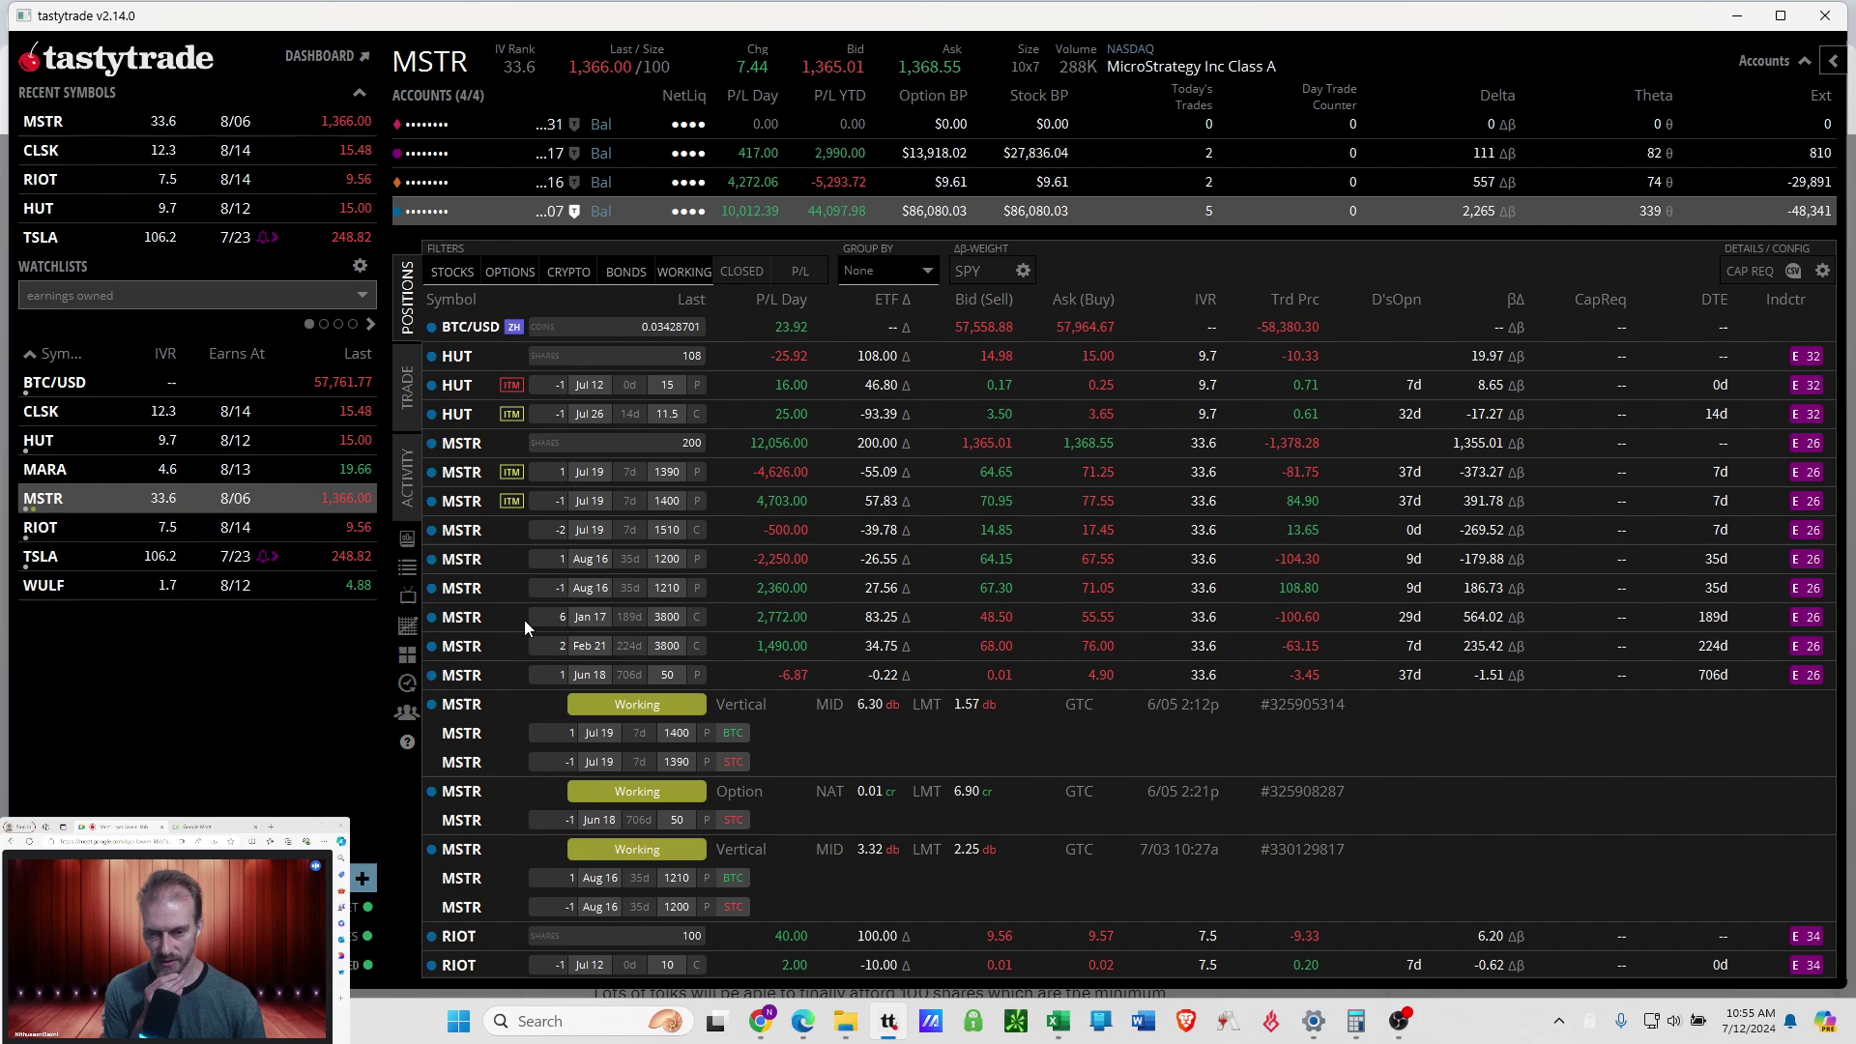
left_click(410, 416)
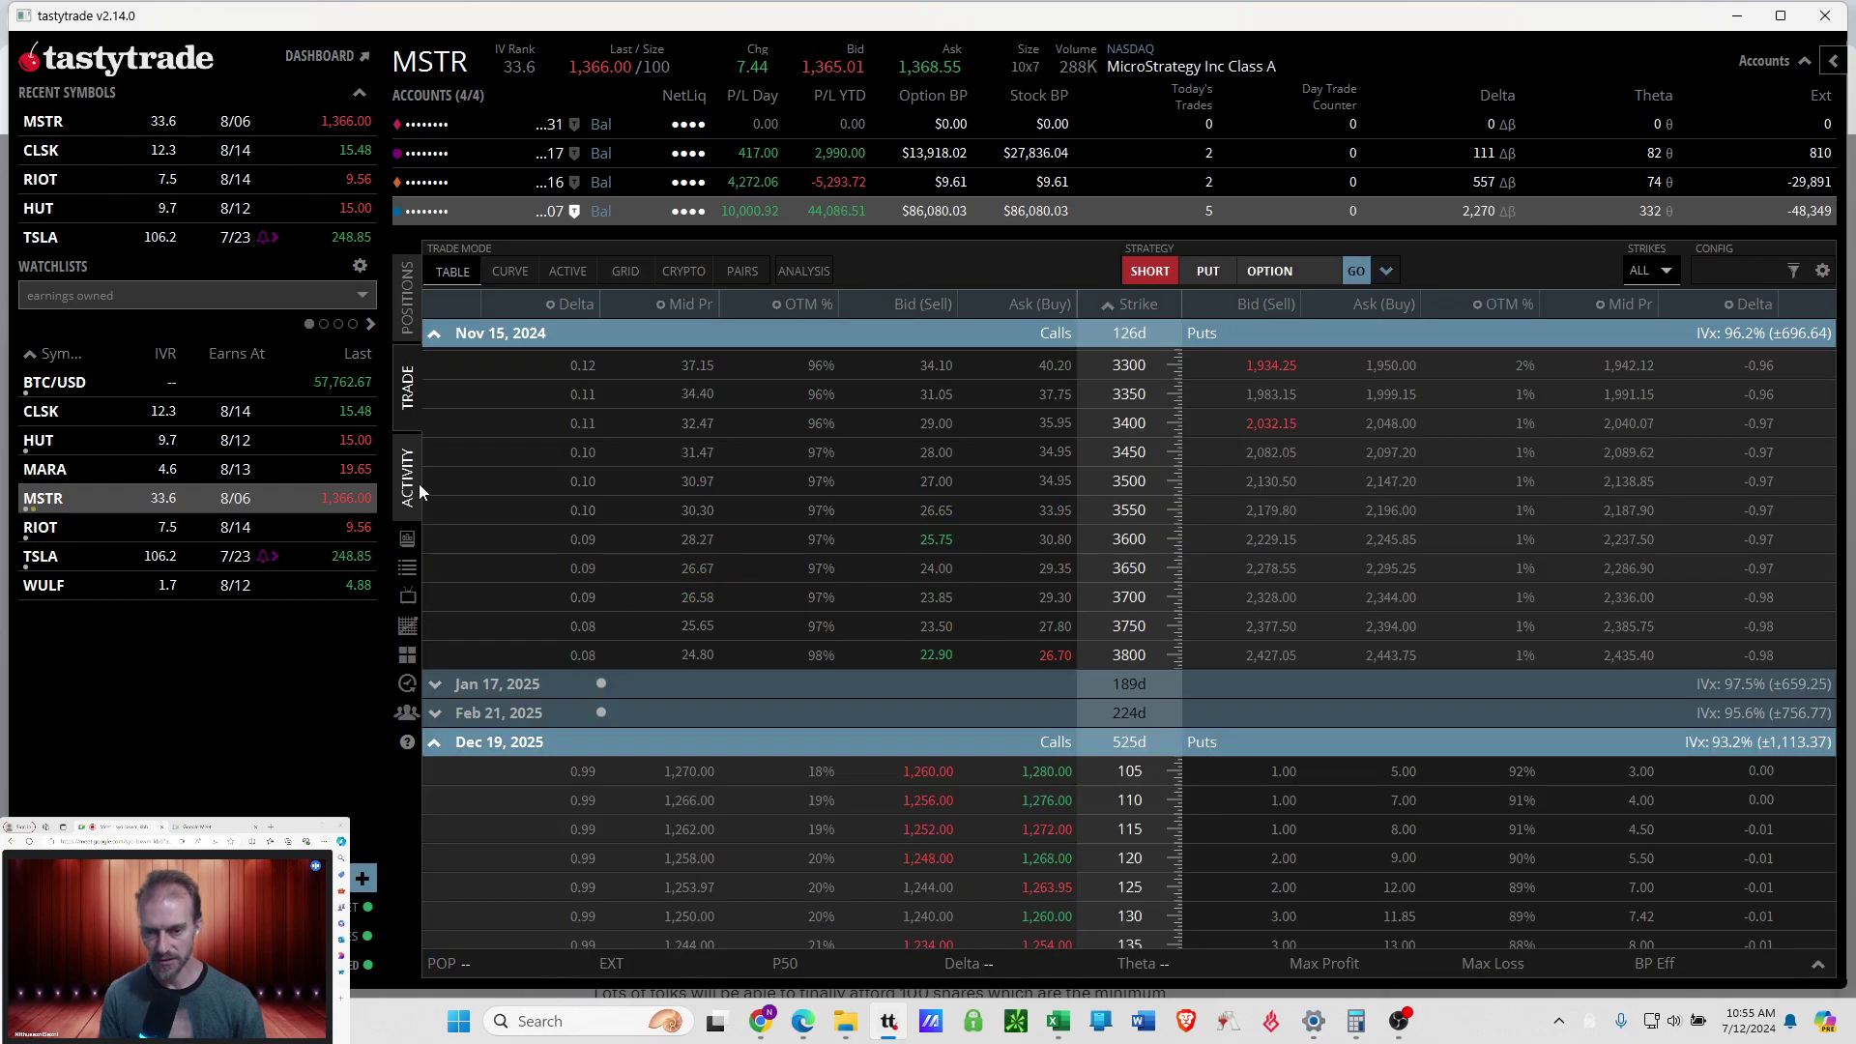
left_click(432, 336)
scroll(584, 628, "down", 3)
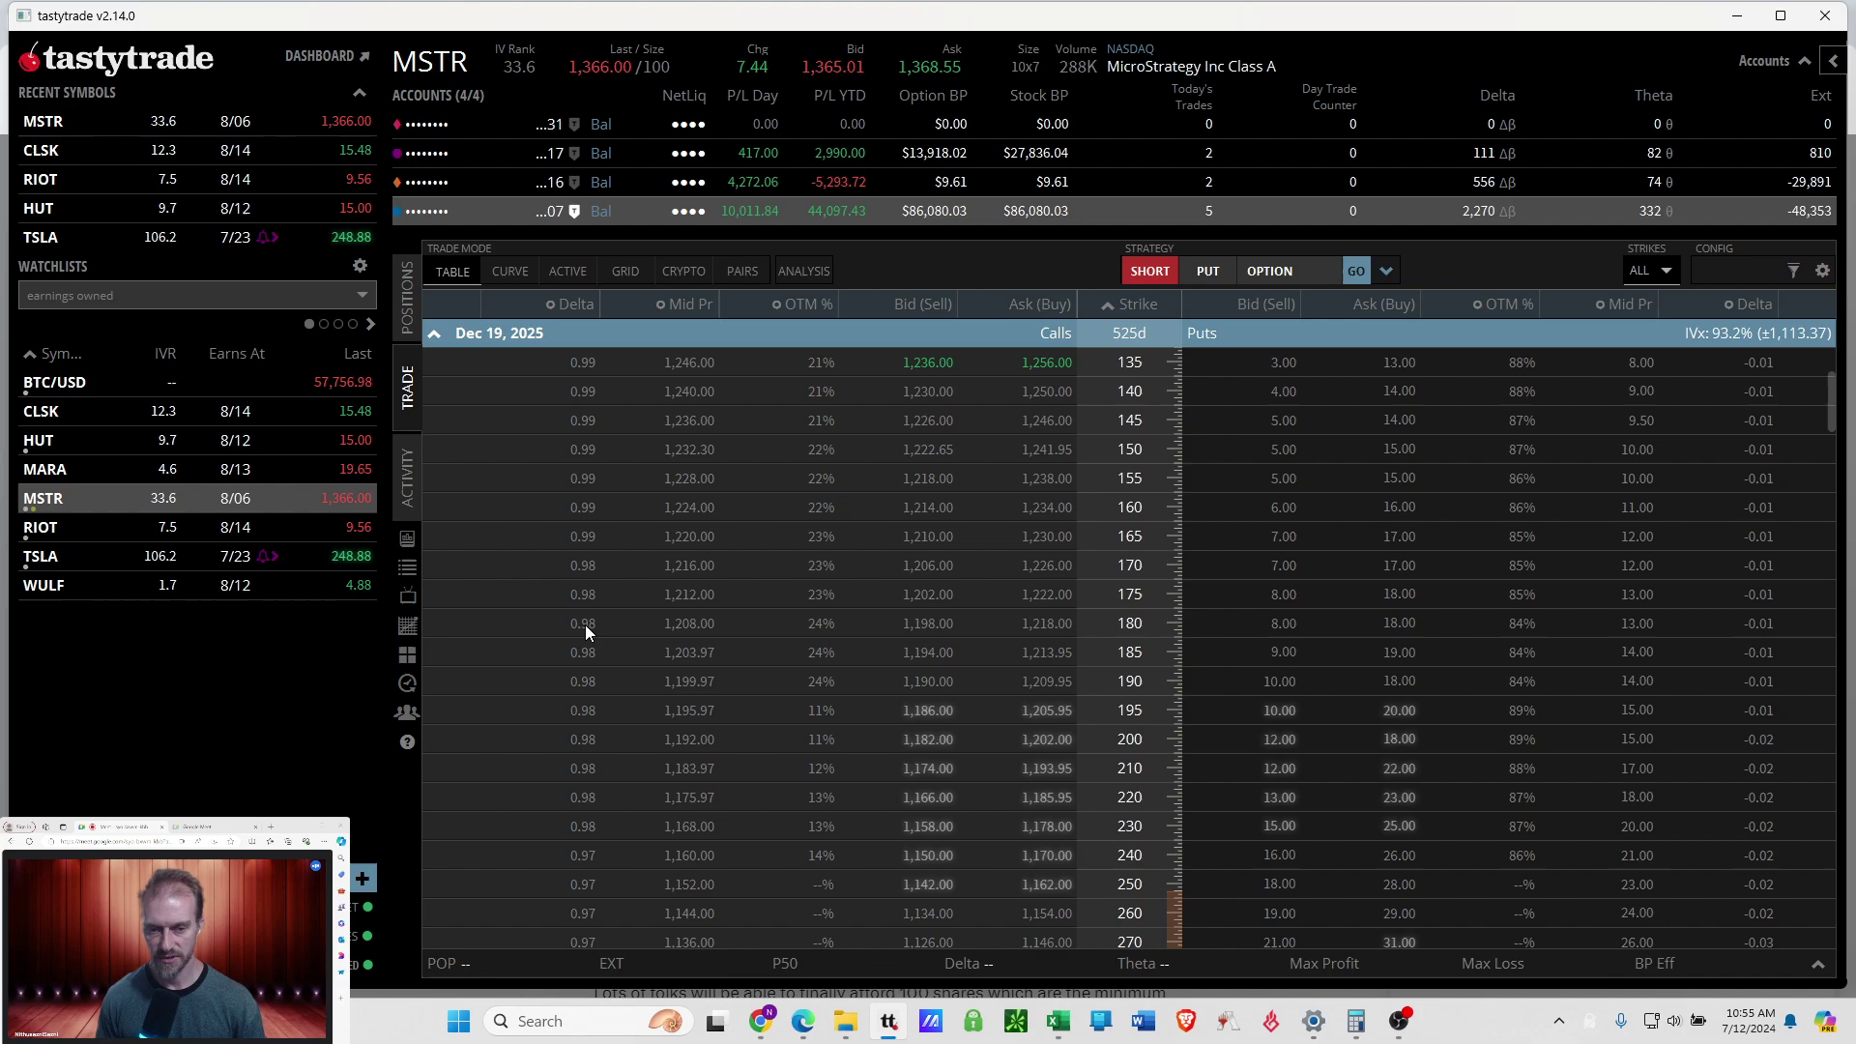
scroll(584, 624, "down", 20)
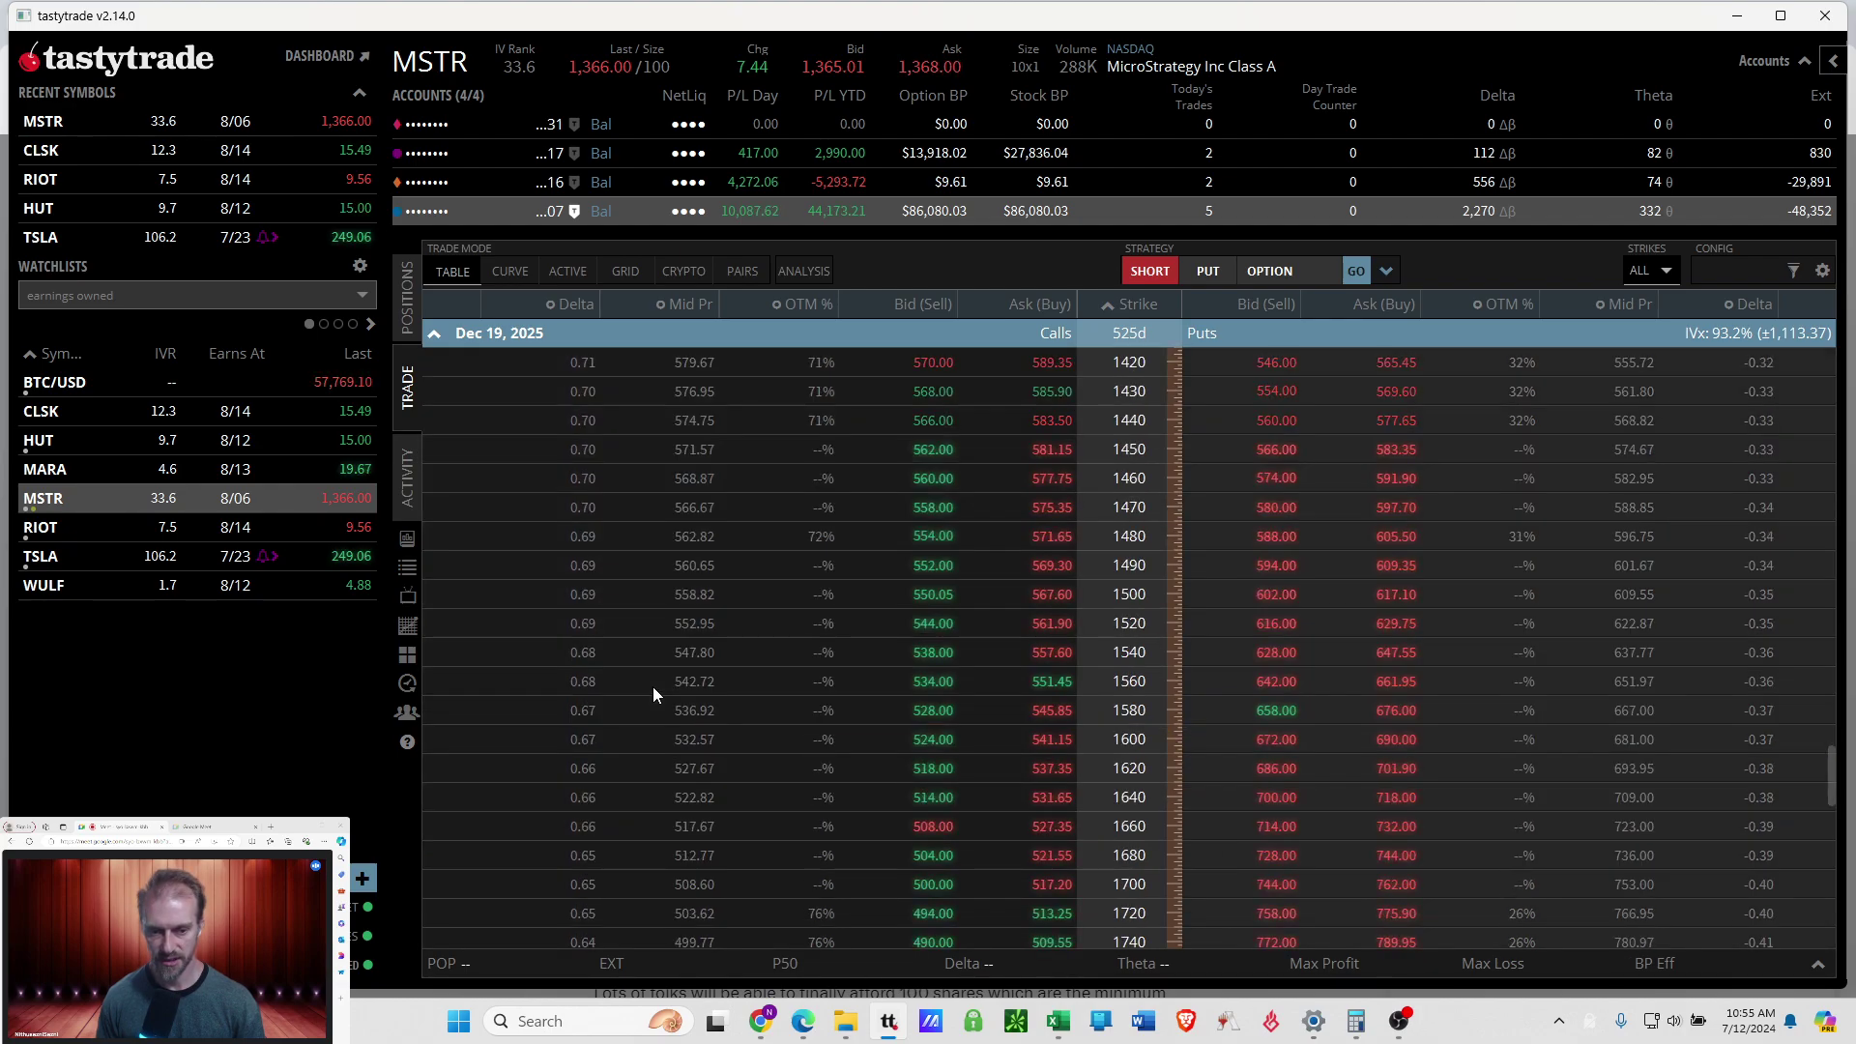
scroll(653, 689, "down", 15)
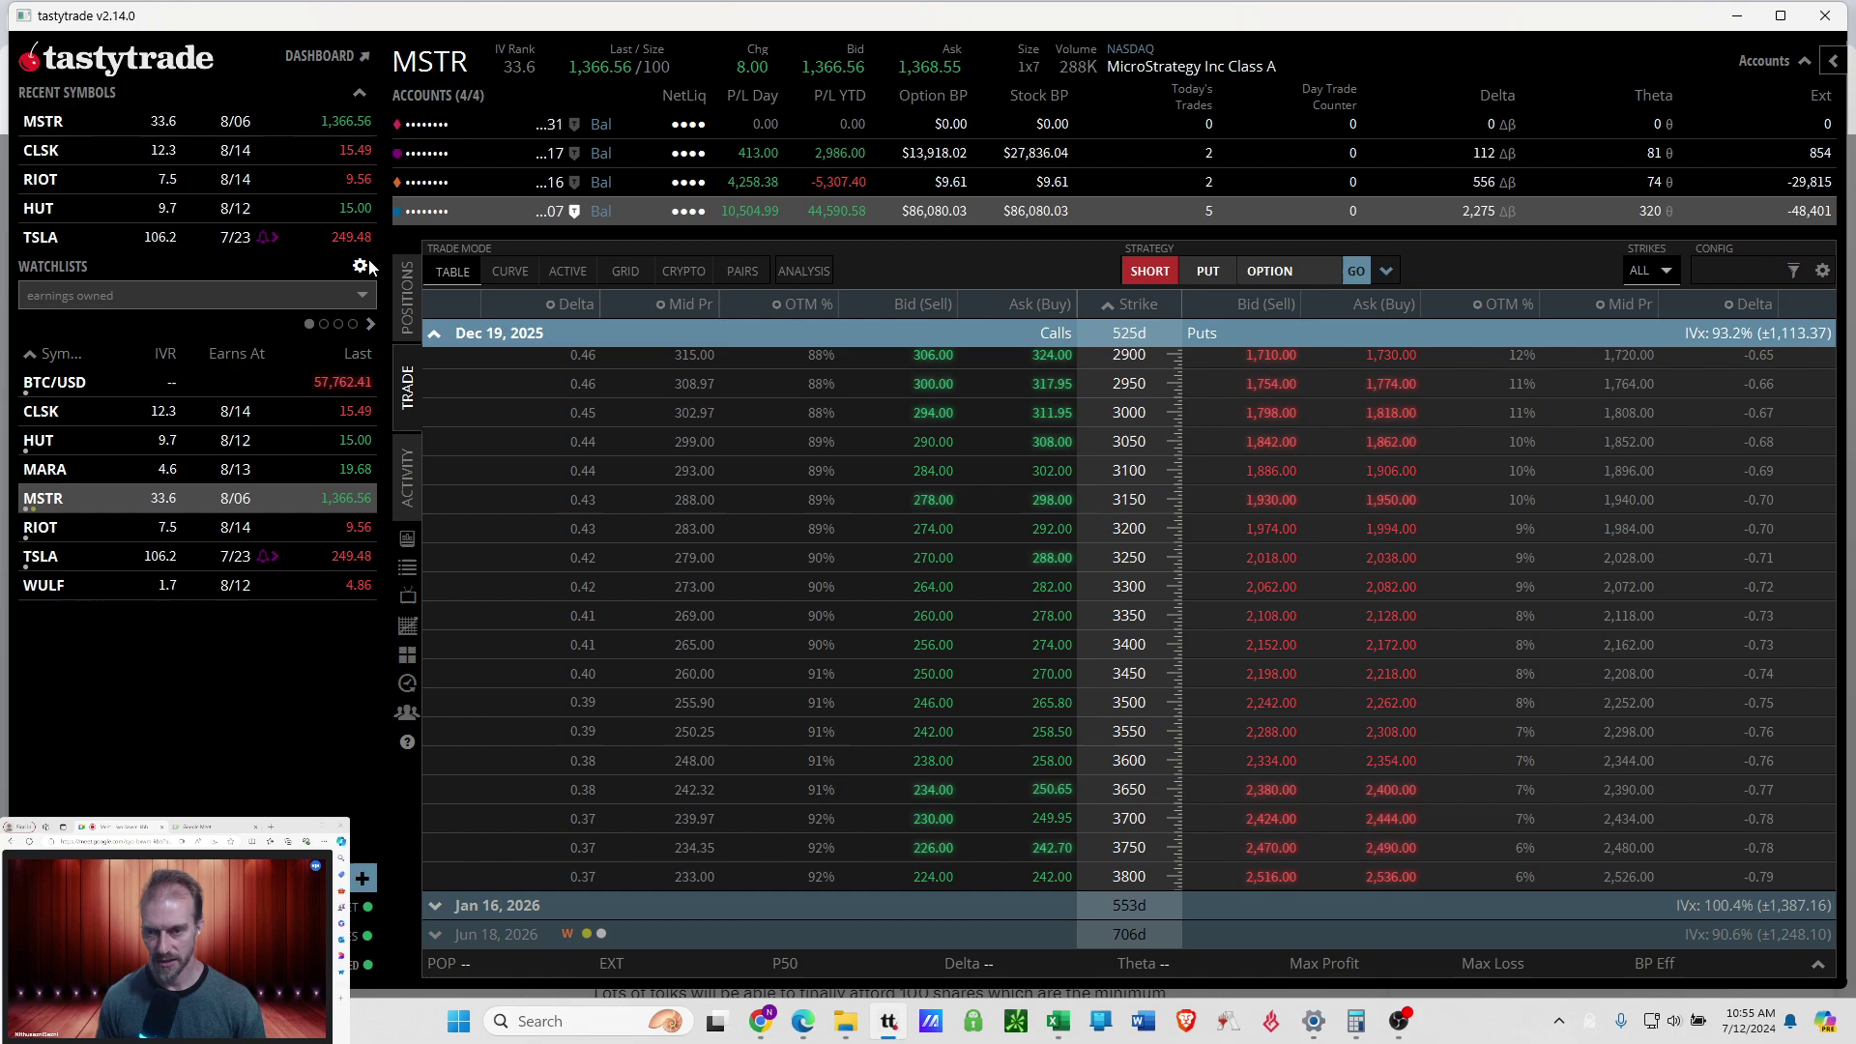
Create a closing order for the full MSTR Jan 17 3800 call position of six contracts.
left_click(403, 325)
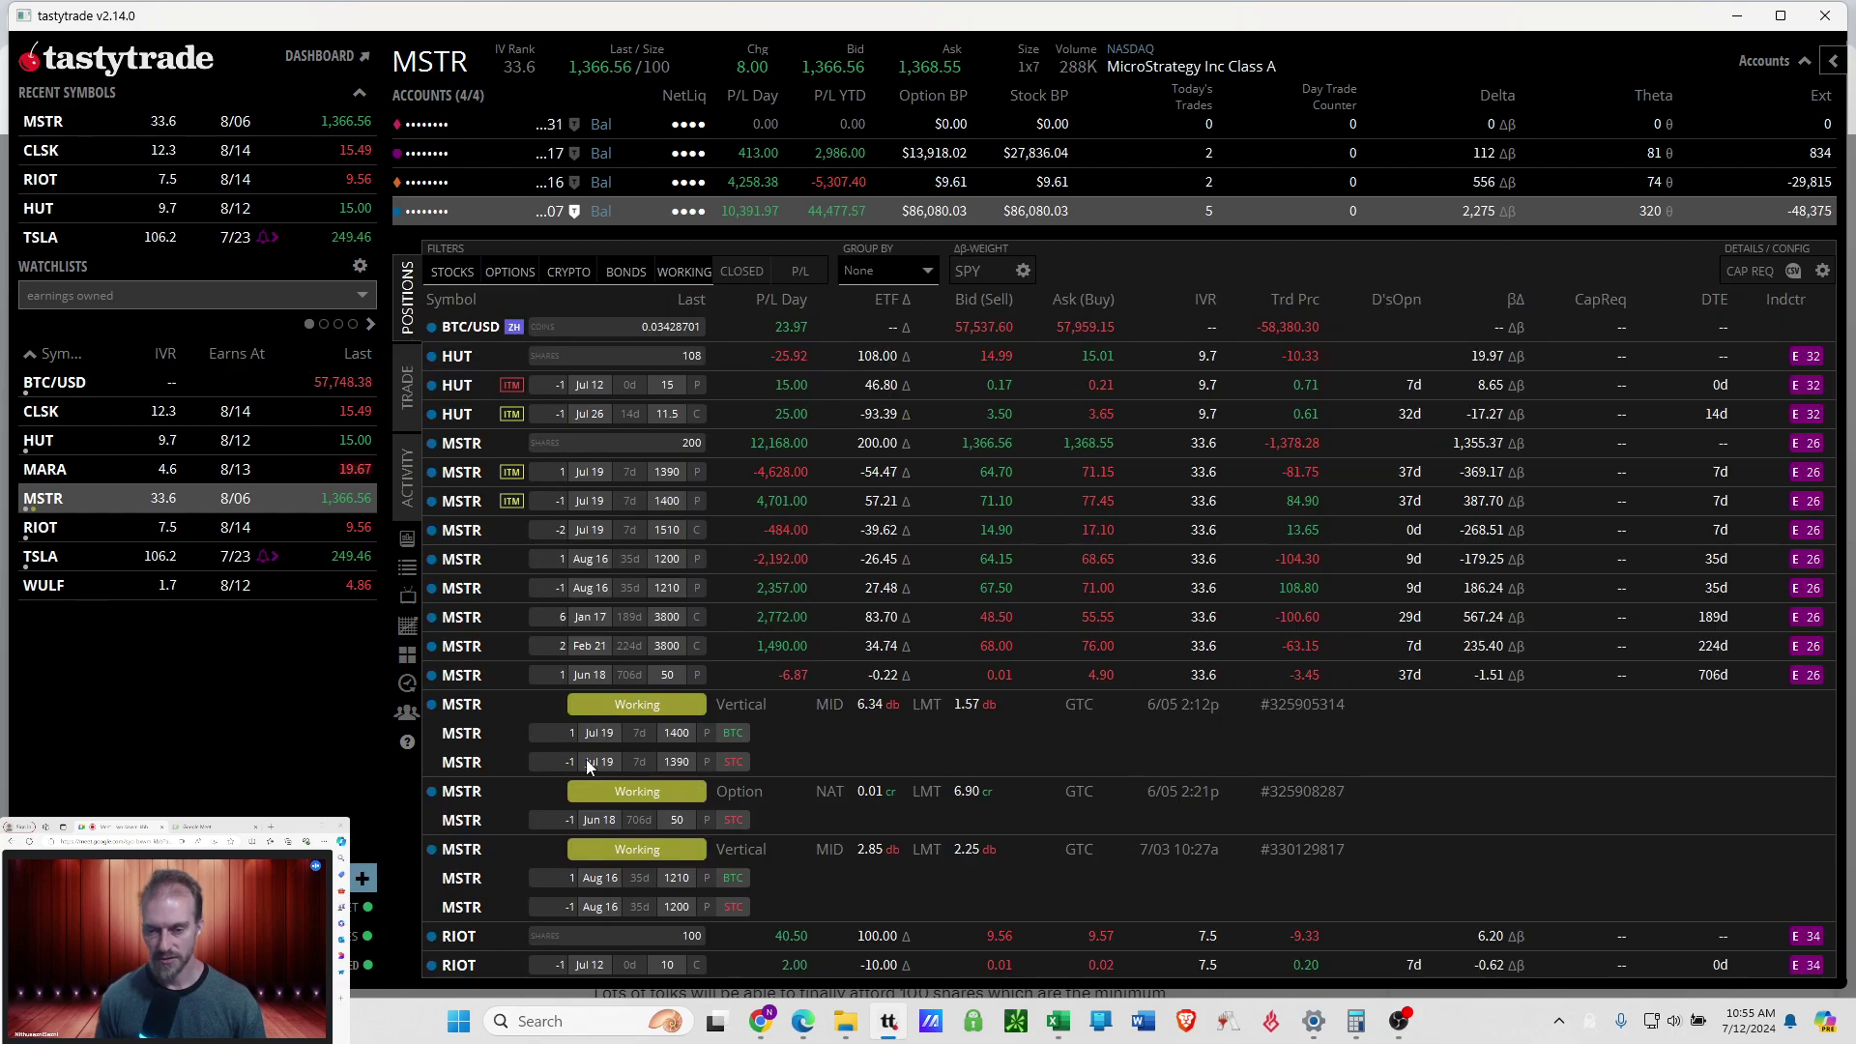
left_click(516, 626)
right_click(514, 625)
mouse_move(600, 636)
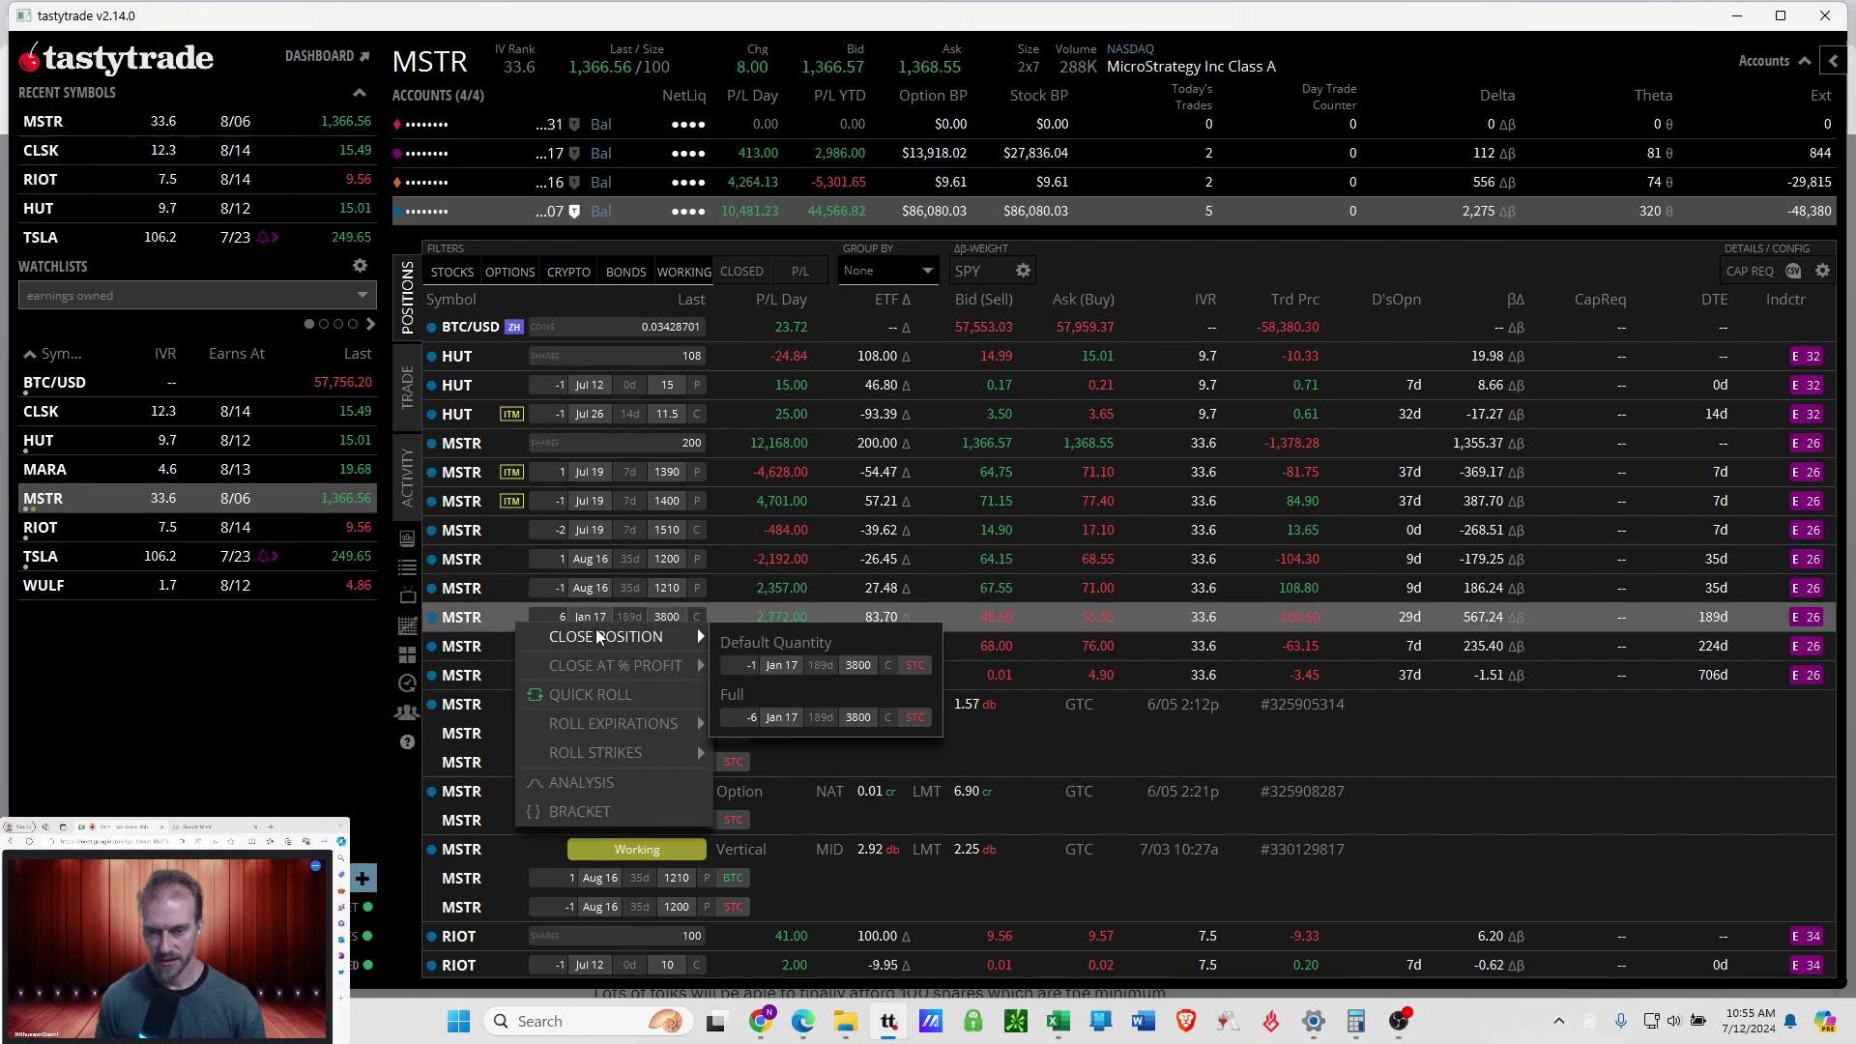
left_click(797, 717)
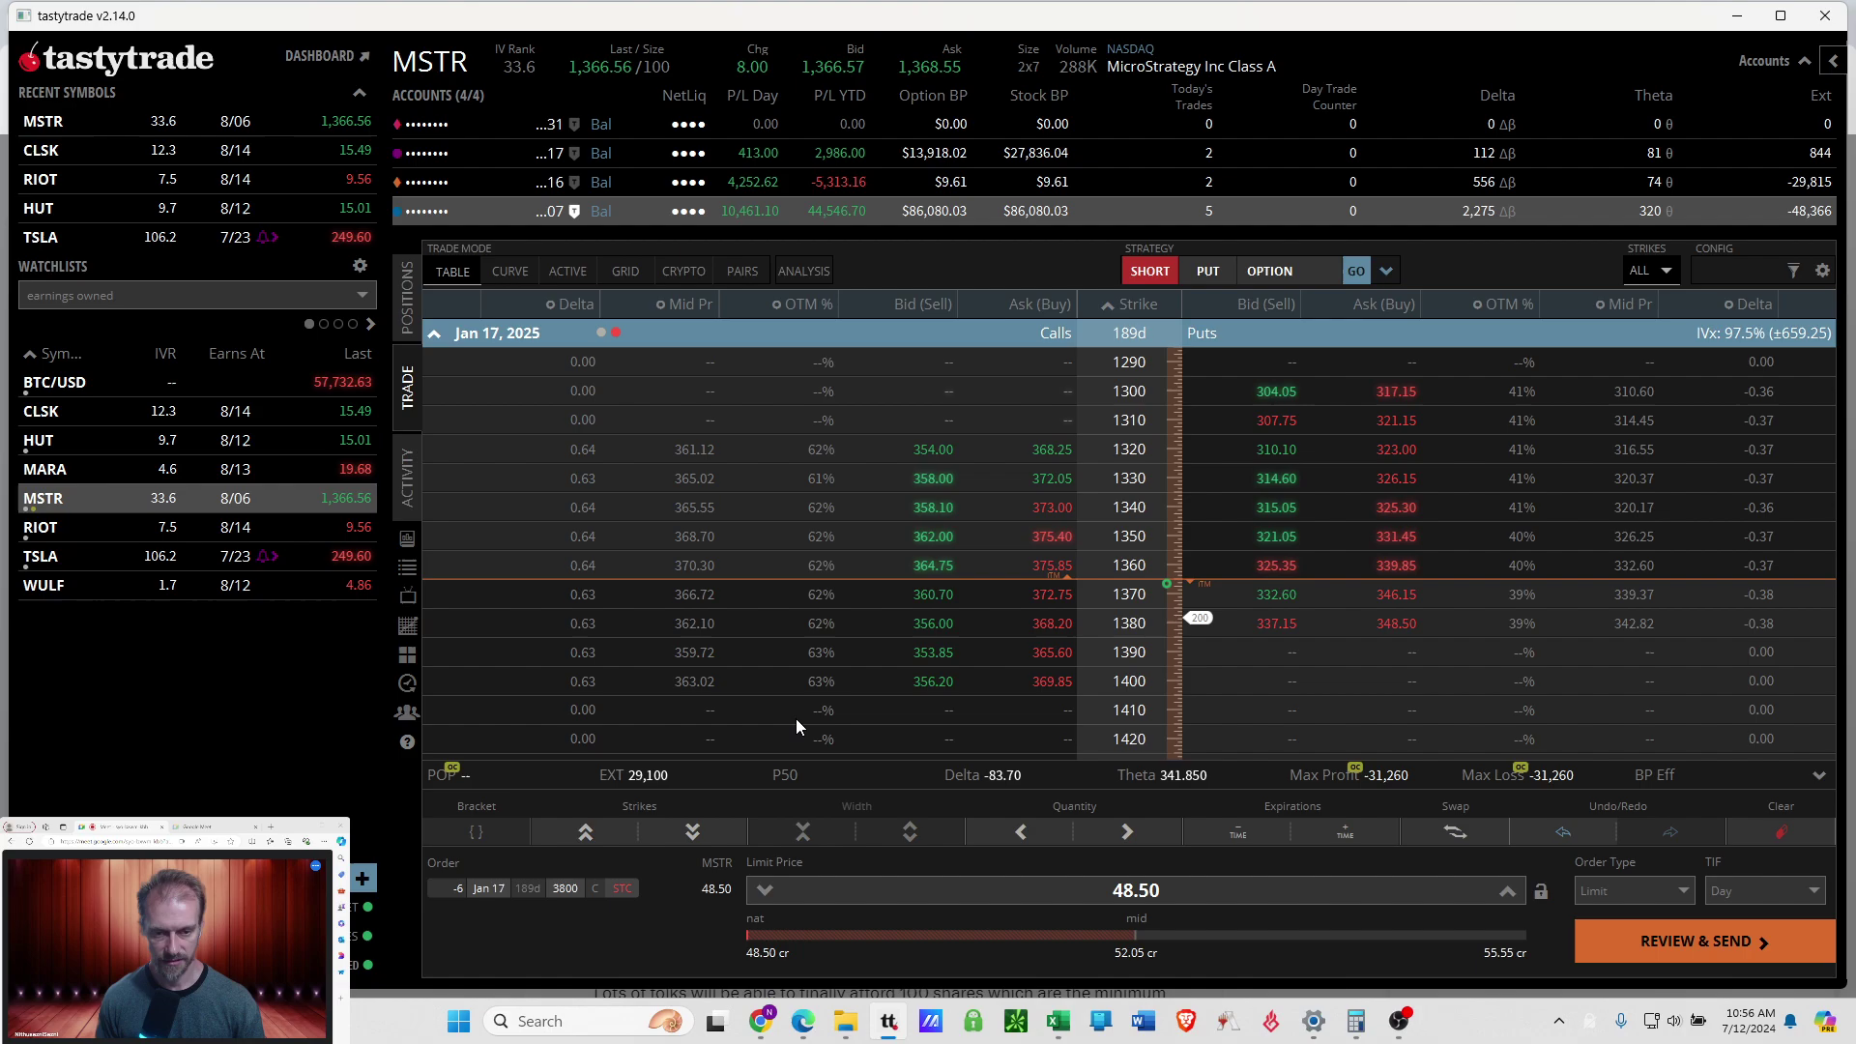
Set the Jan 17 closing order's limit price to 52.25 and send it.
left_click(1158, 944)
scroll(1158, 943, "down", 6)
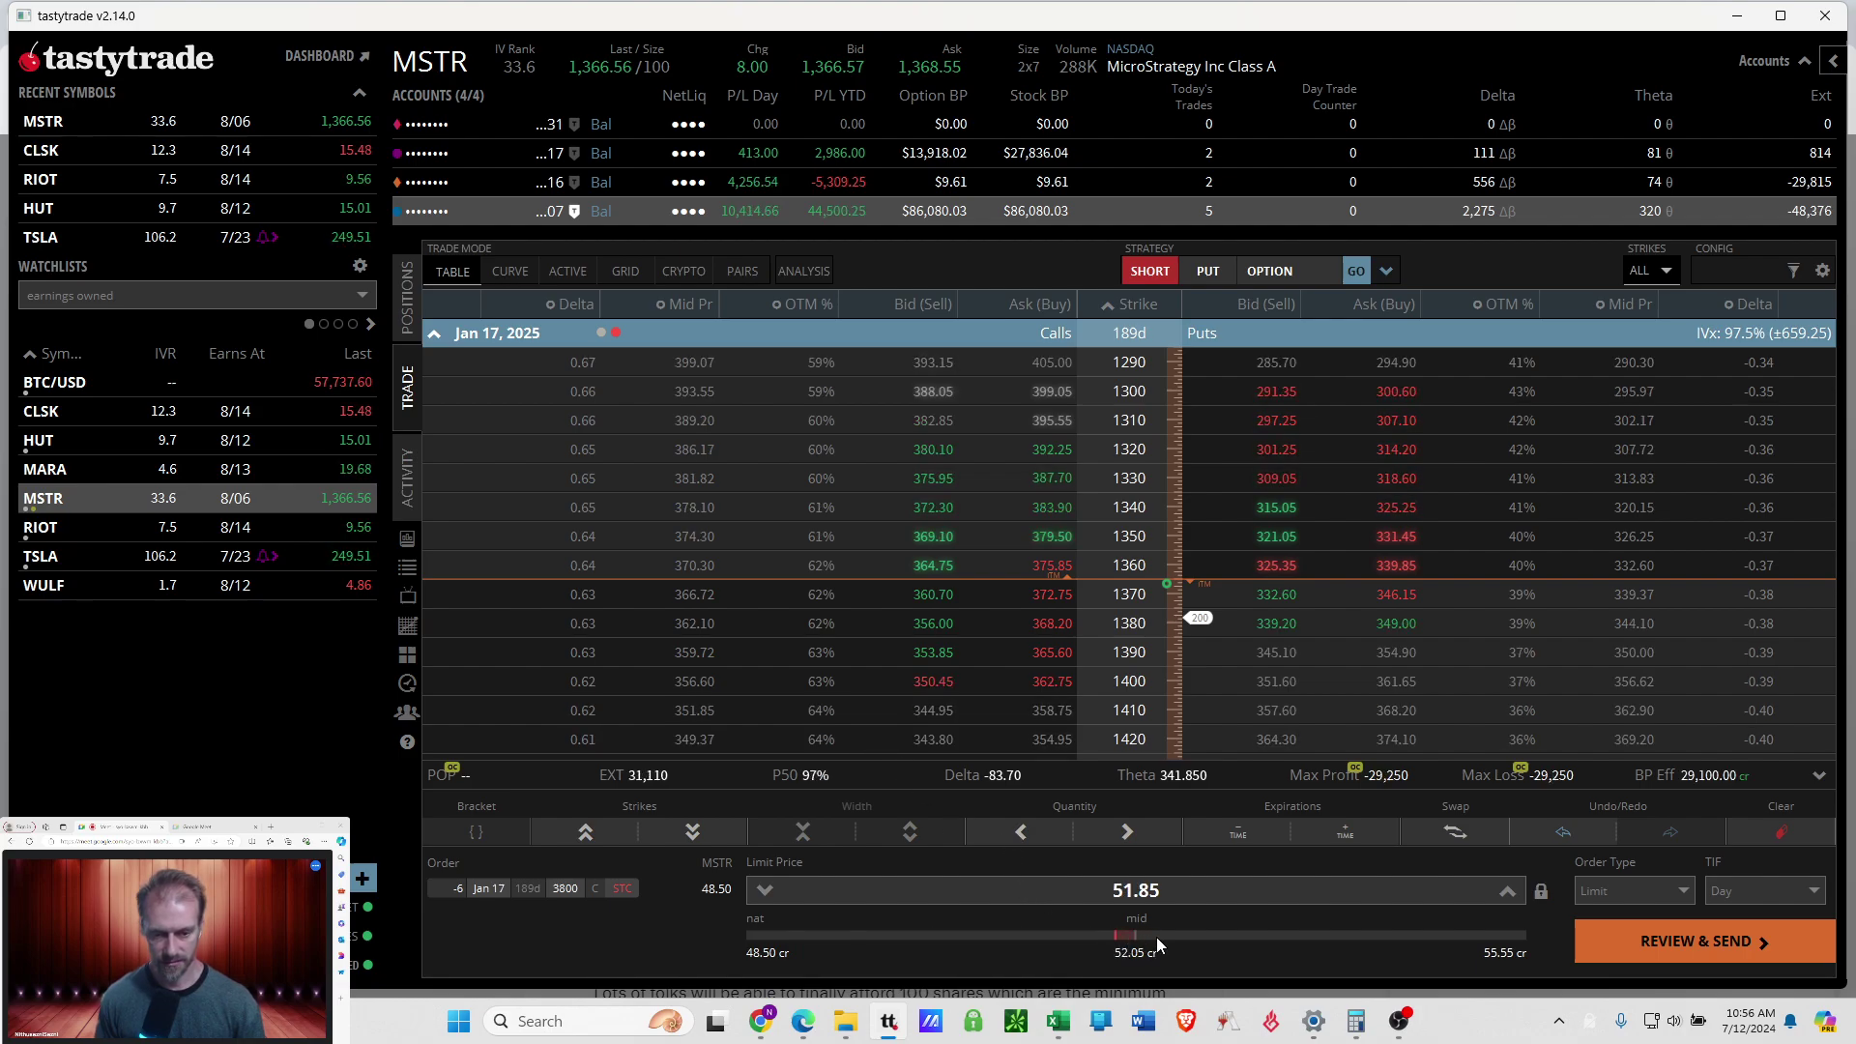
scroll(1158, 943, "up", 8)
left_click(1638, 942)
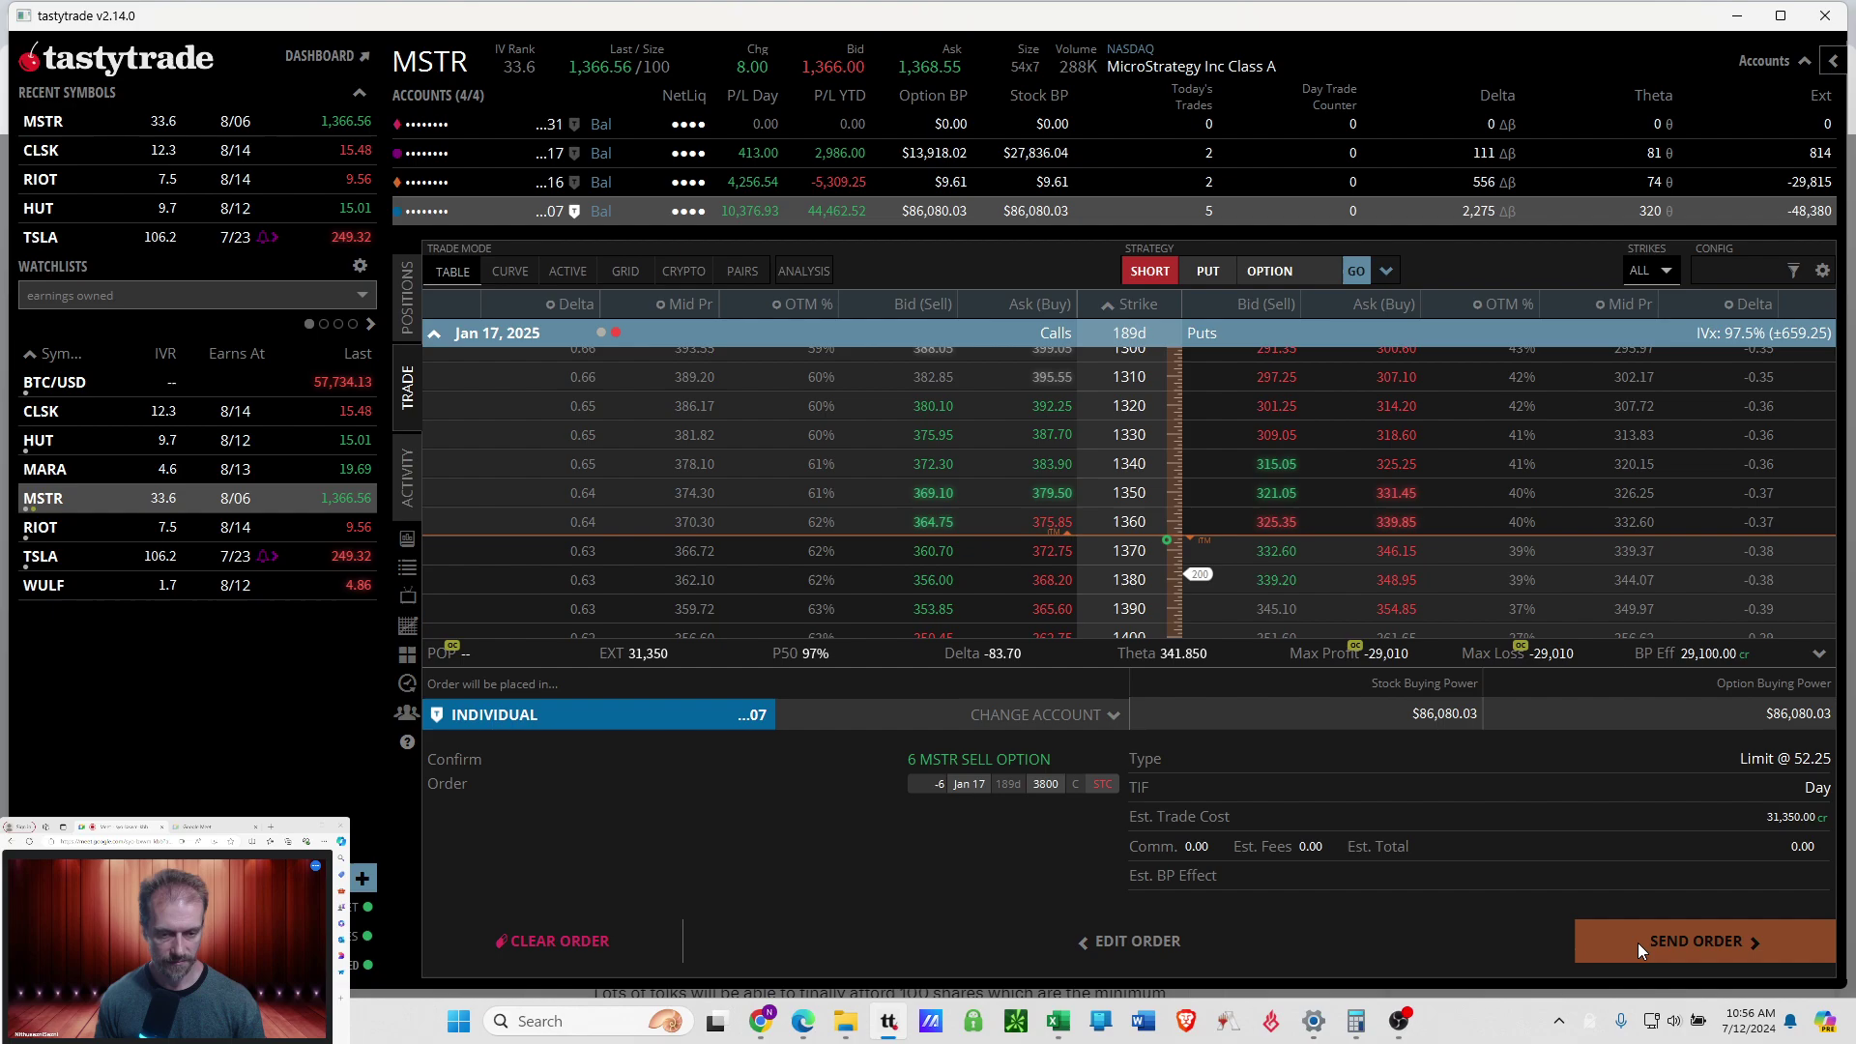
left_click(1639, 941)
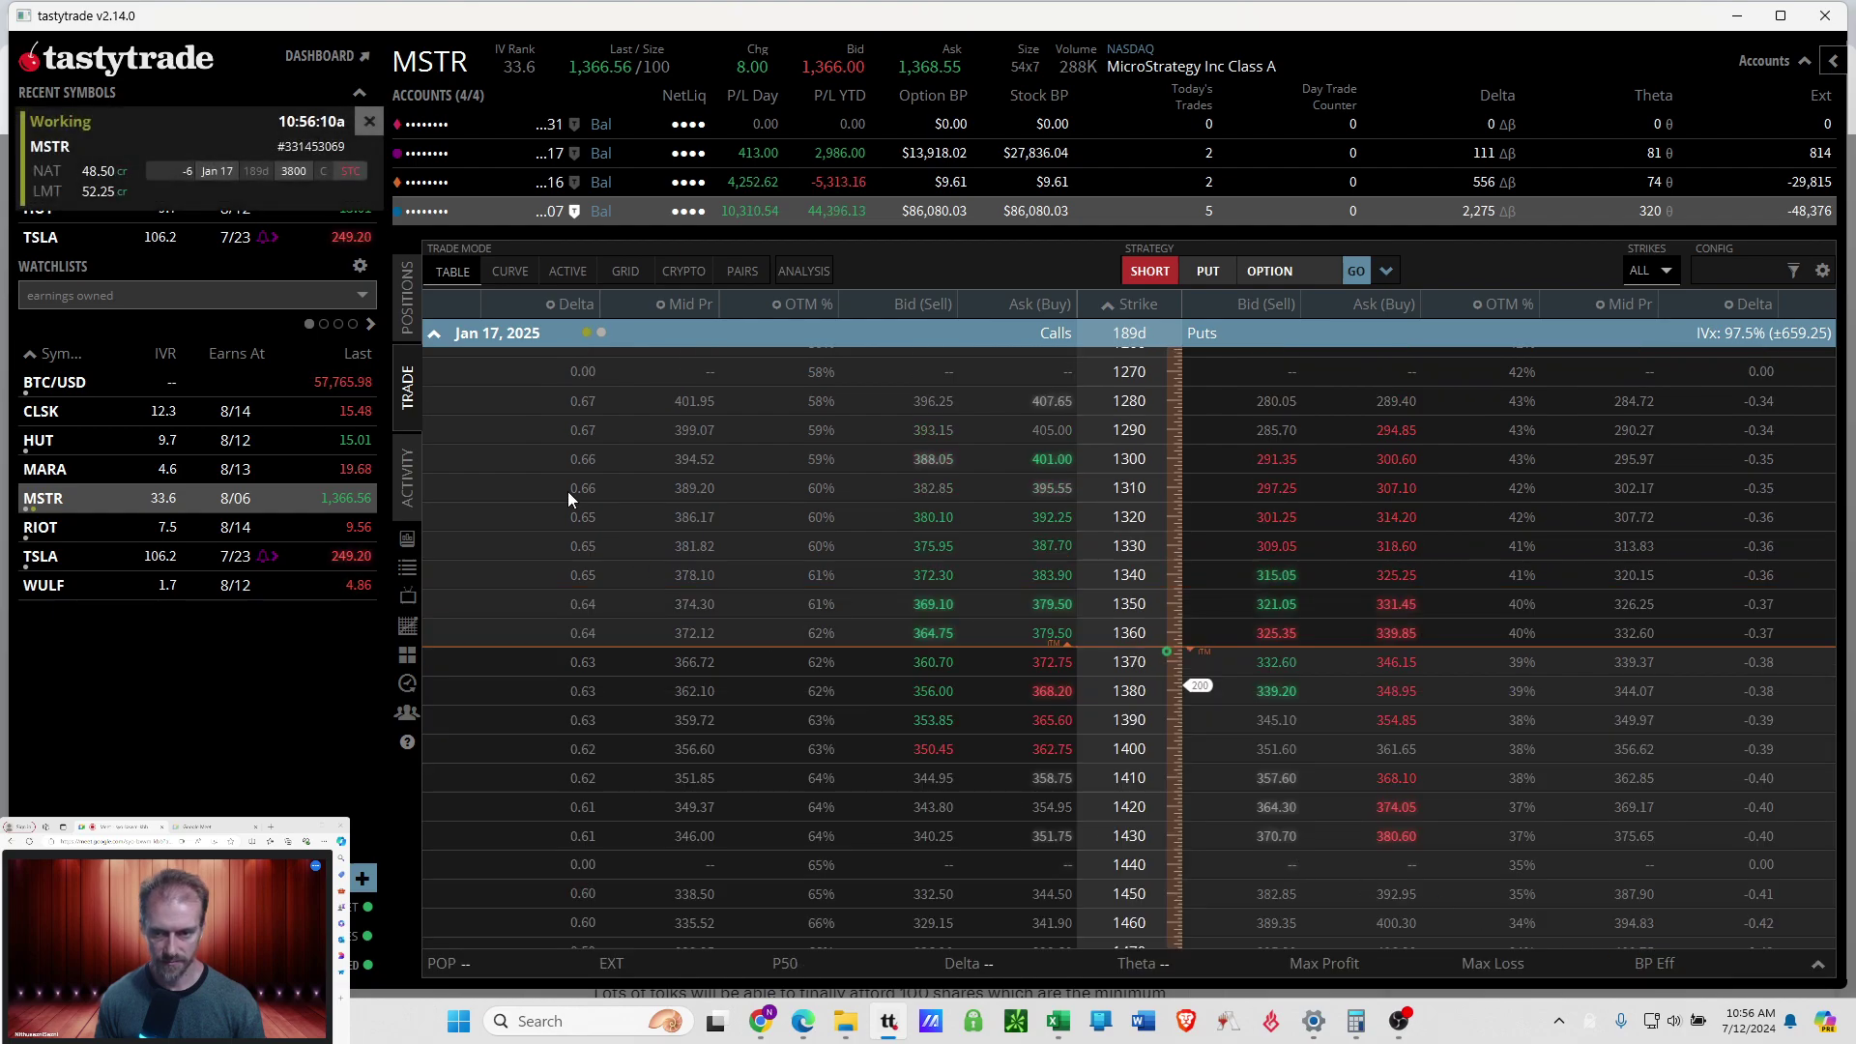
Replace the working Jan 17 3800 call sell order with one at a 51.40 limit price and send it.
left_click(408, 325)
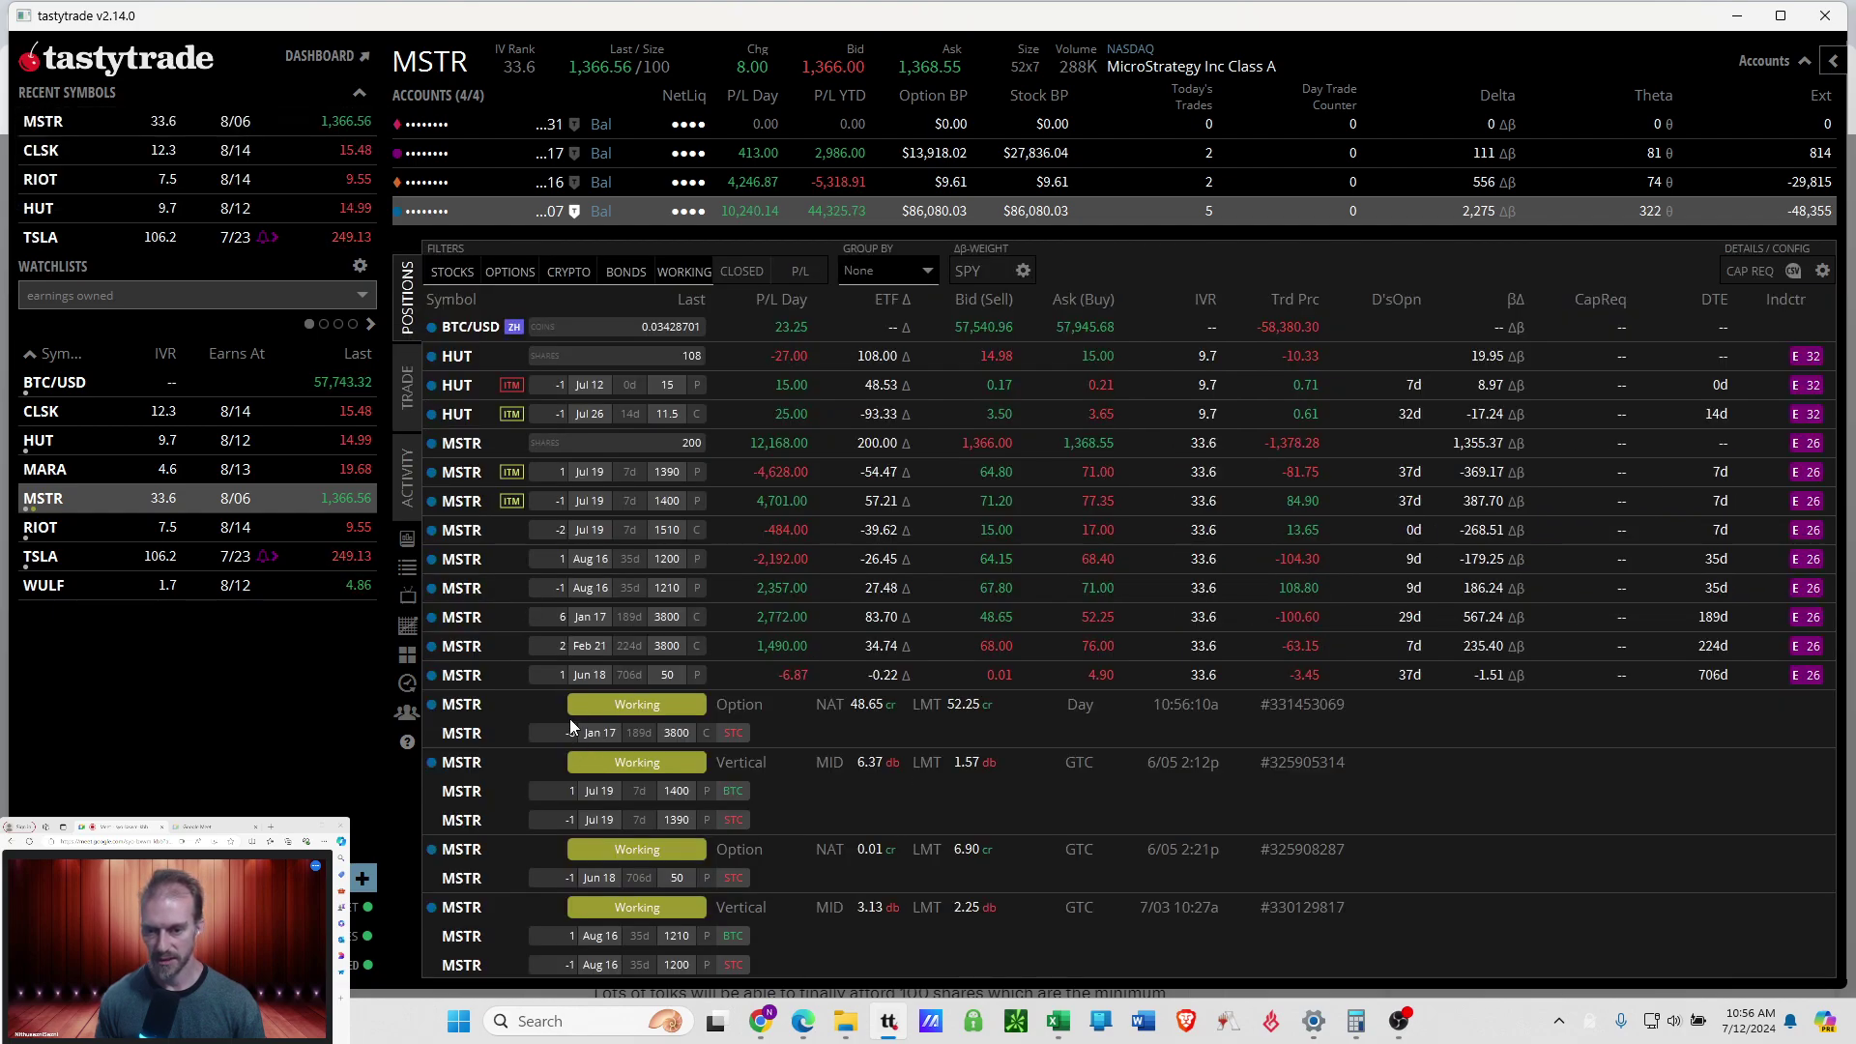
scroll(571, 717, "down", 3)
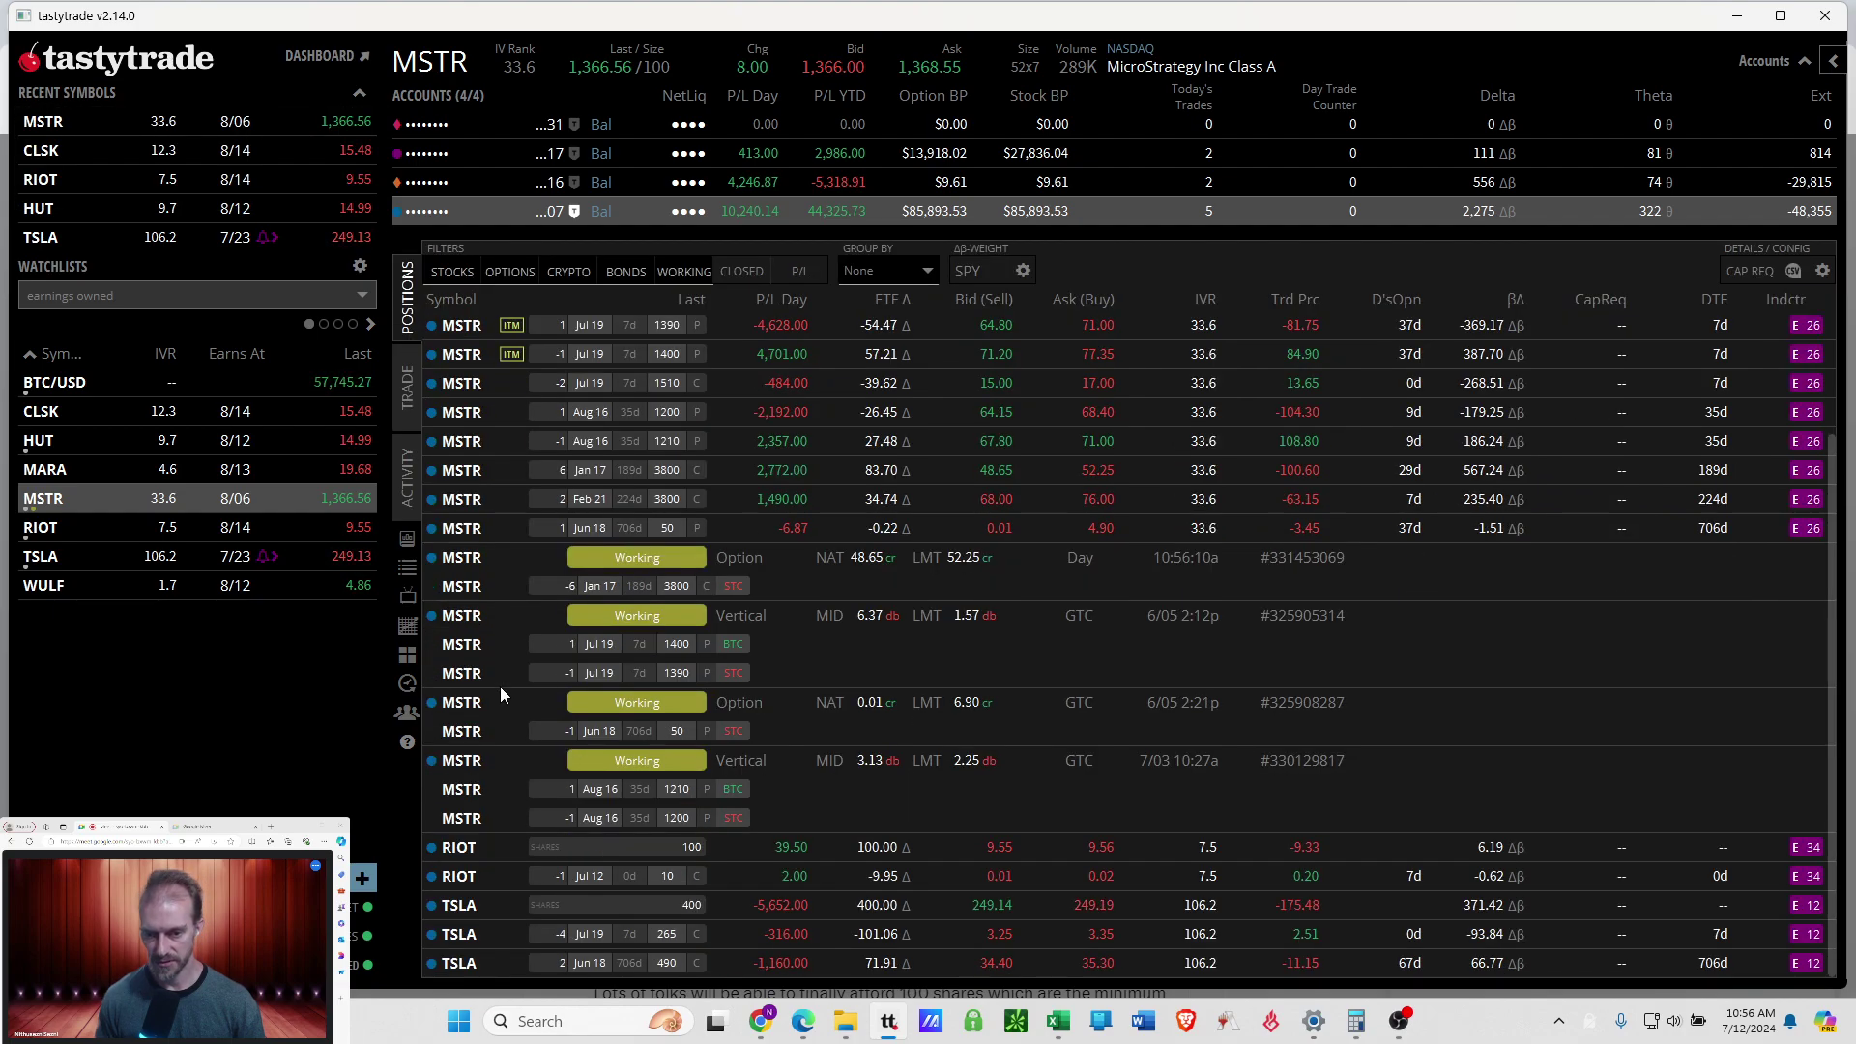
right_click(512, 569)
left_click(495, 609)
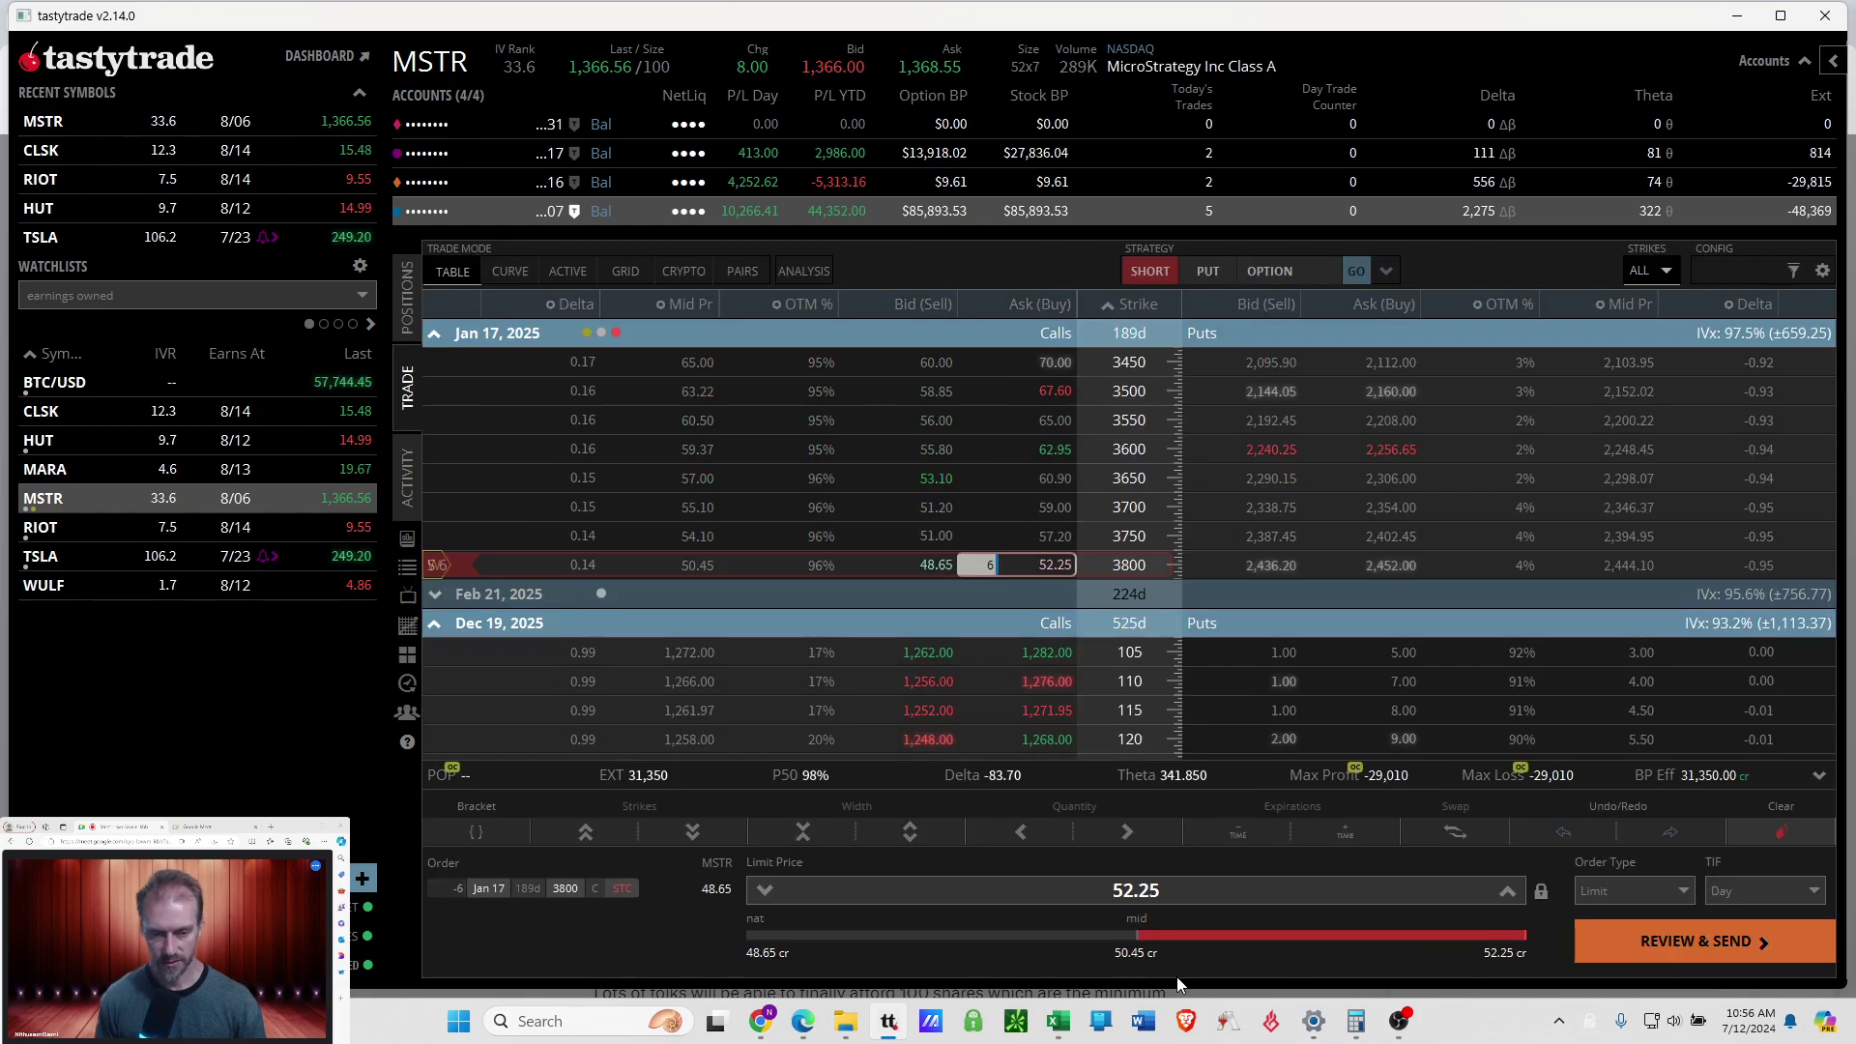
left_click_drag(1388, 937, 1344, 934)
left_click(1620, 942)
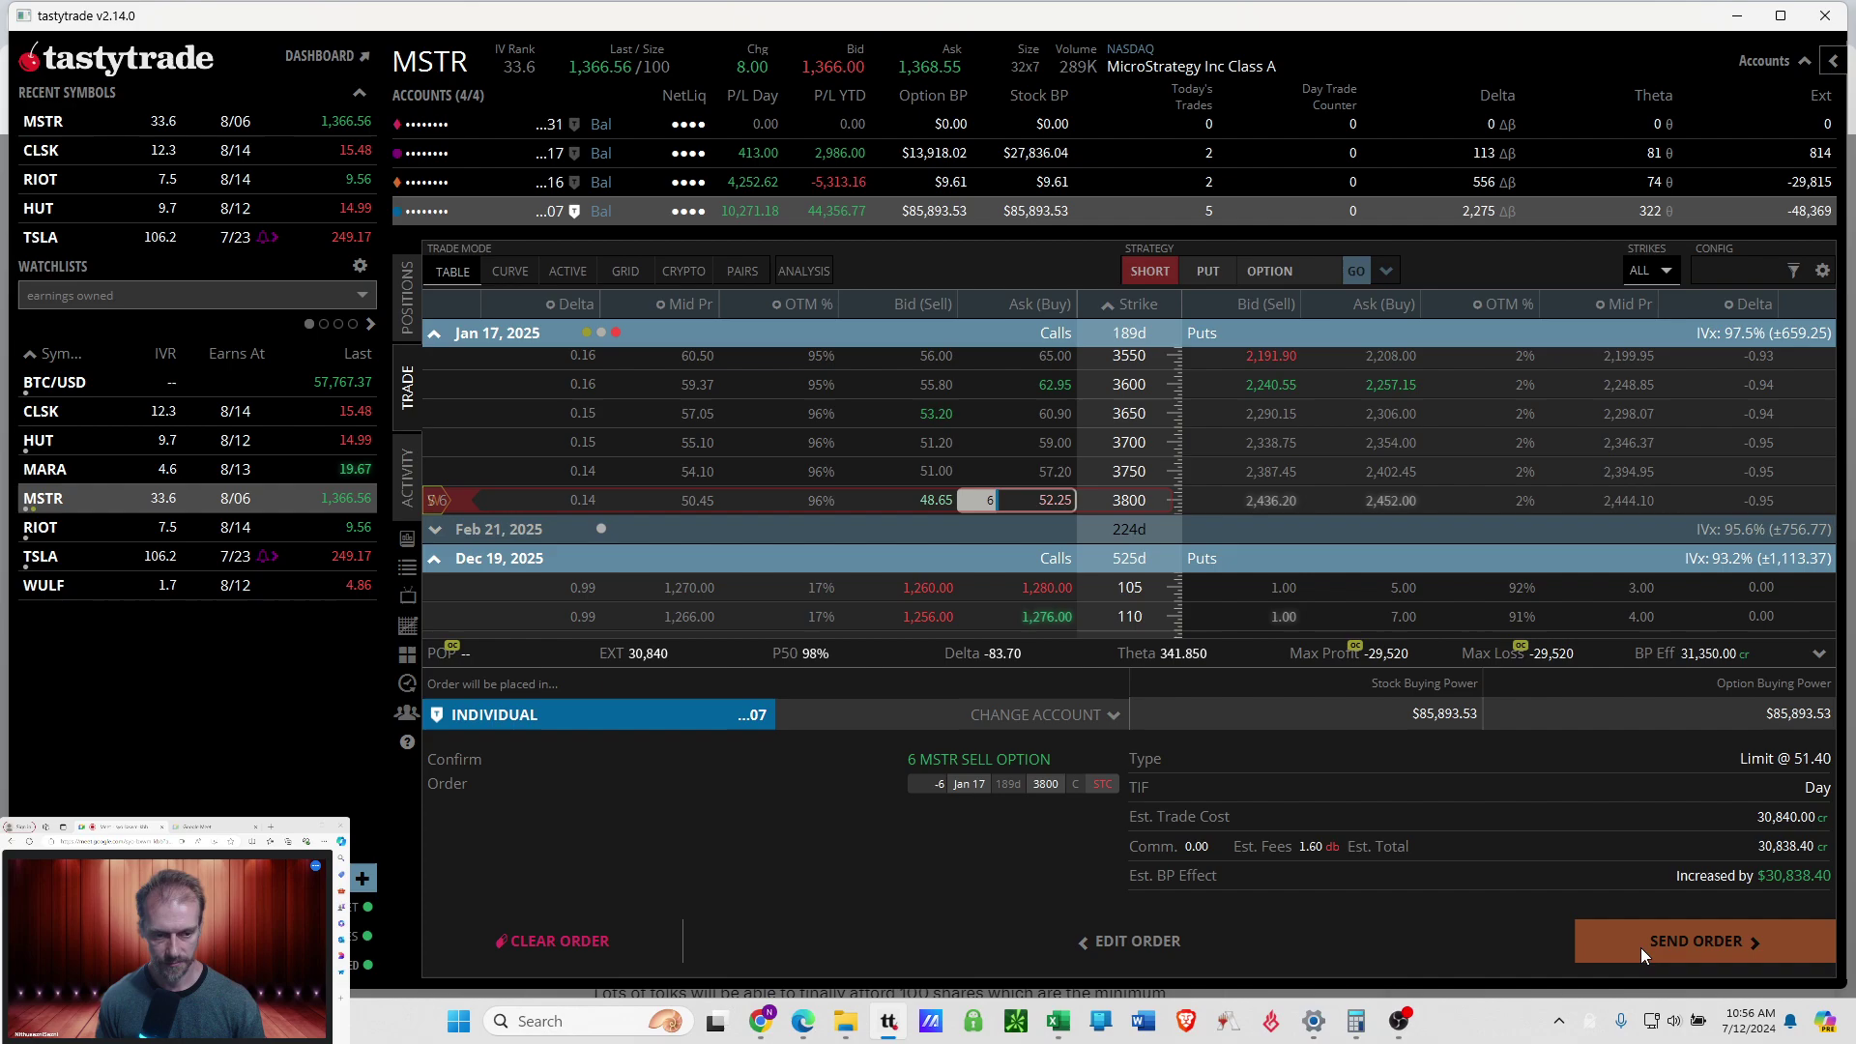
left_click(1639, 948)
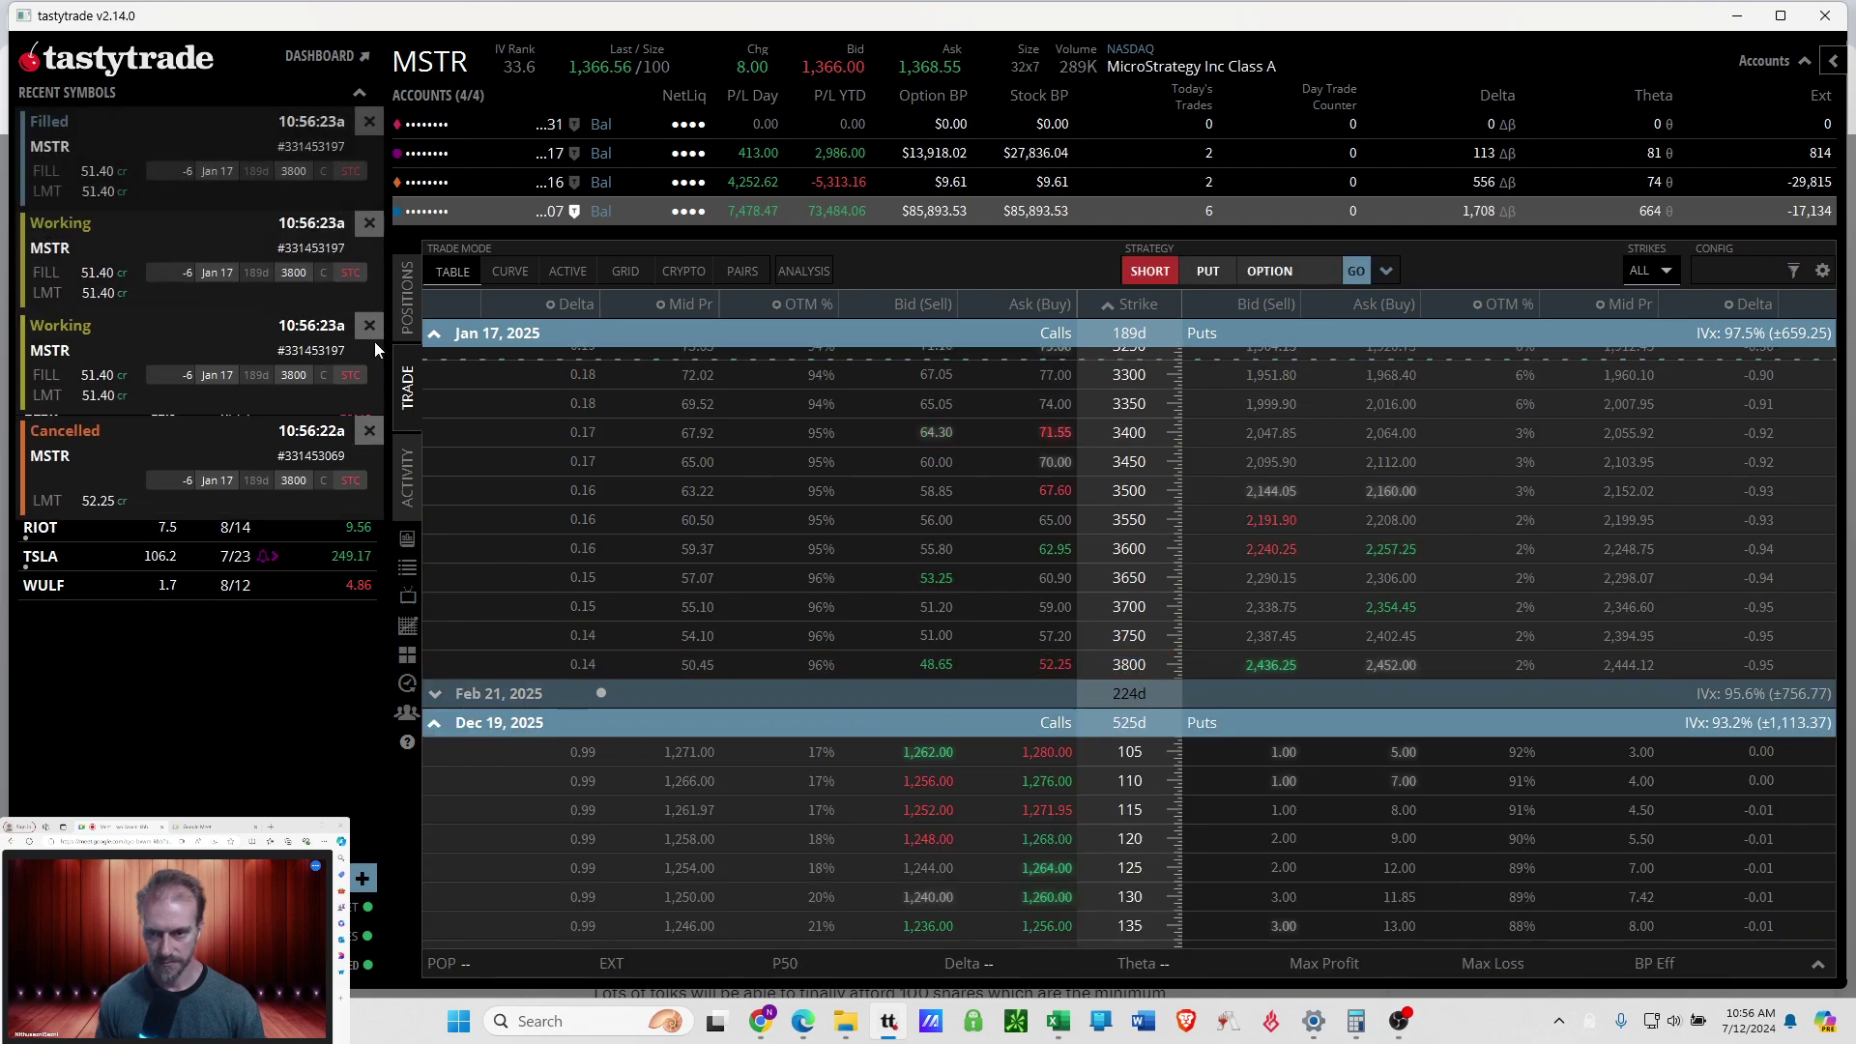
left_click(407, 298)
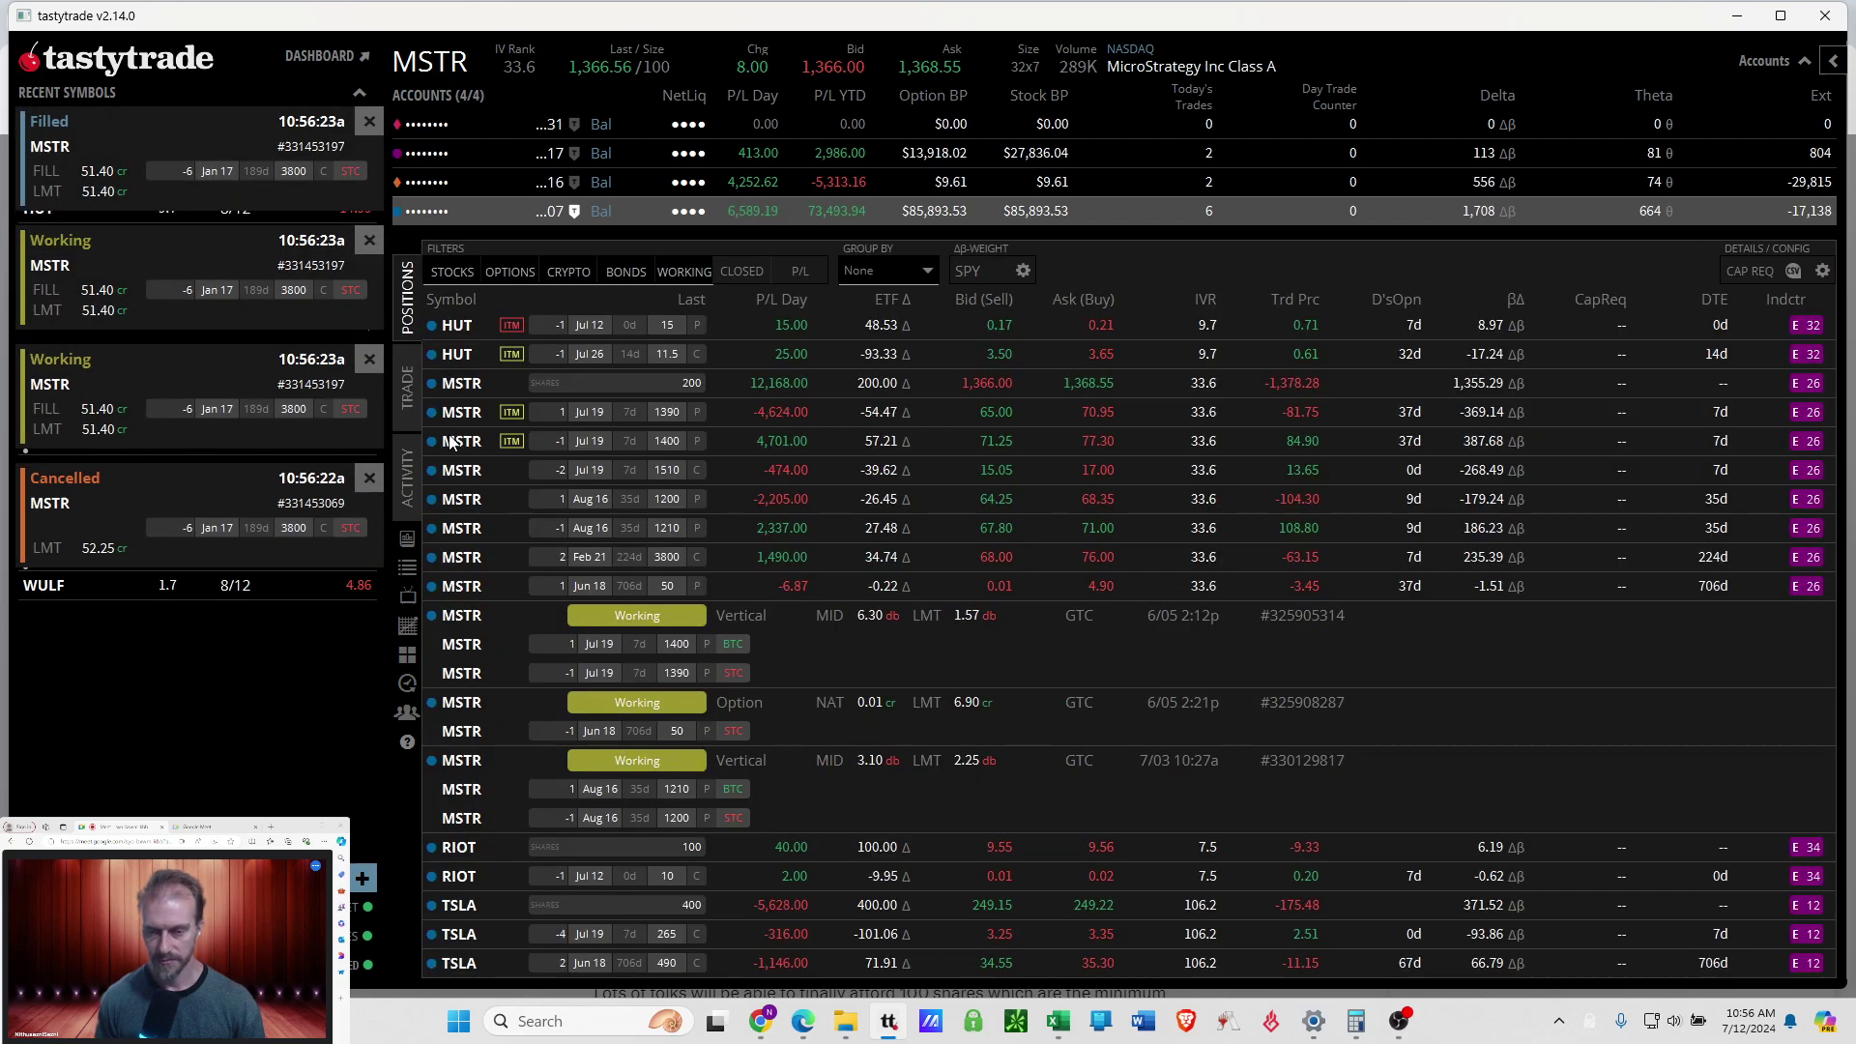
left_click(518, 555)
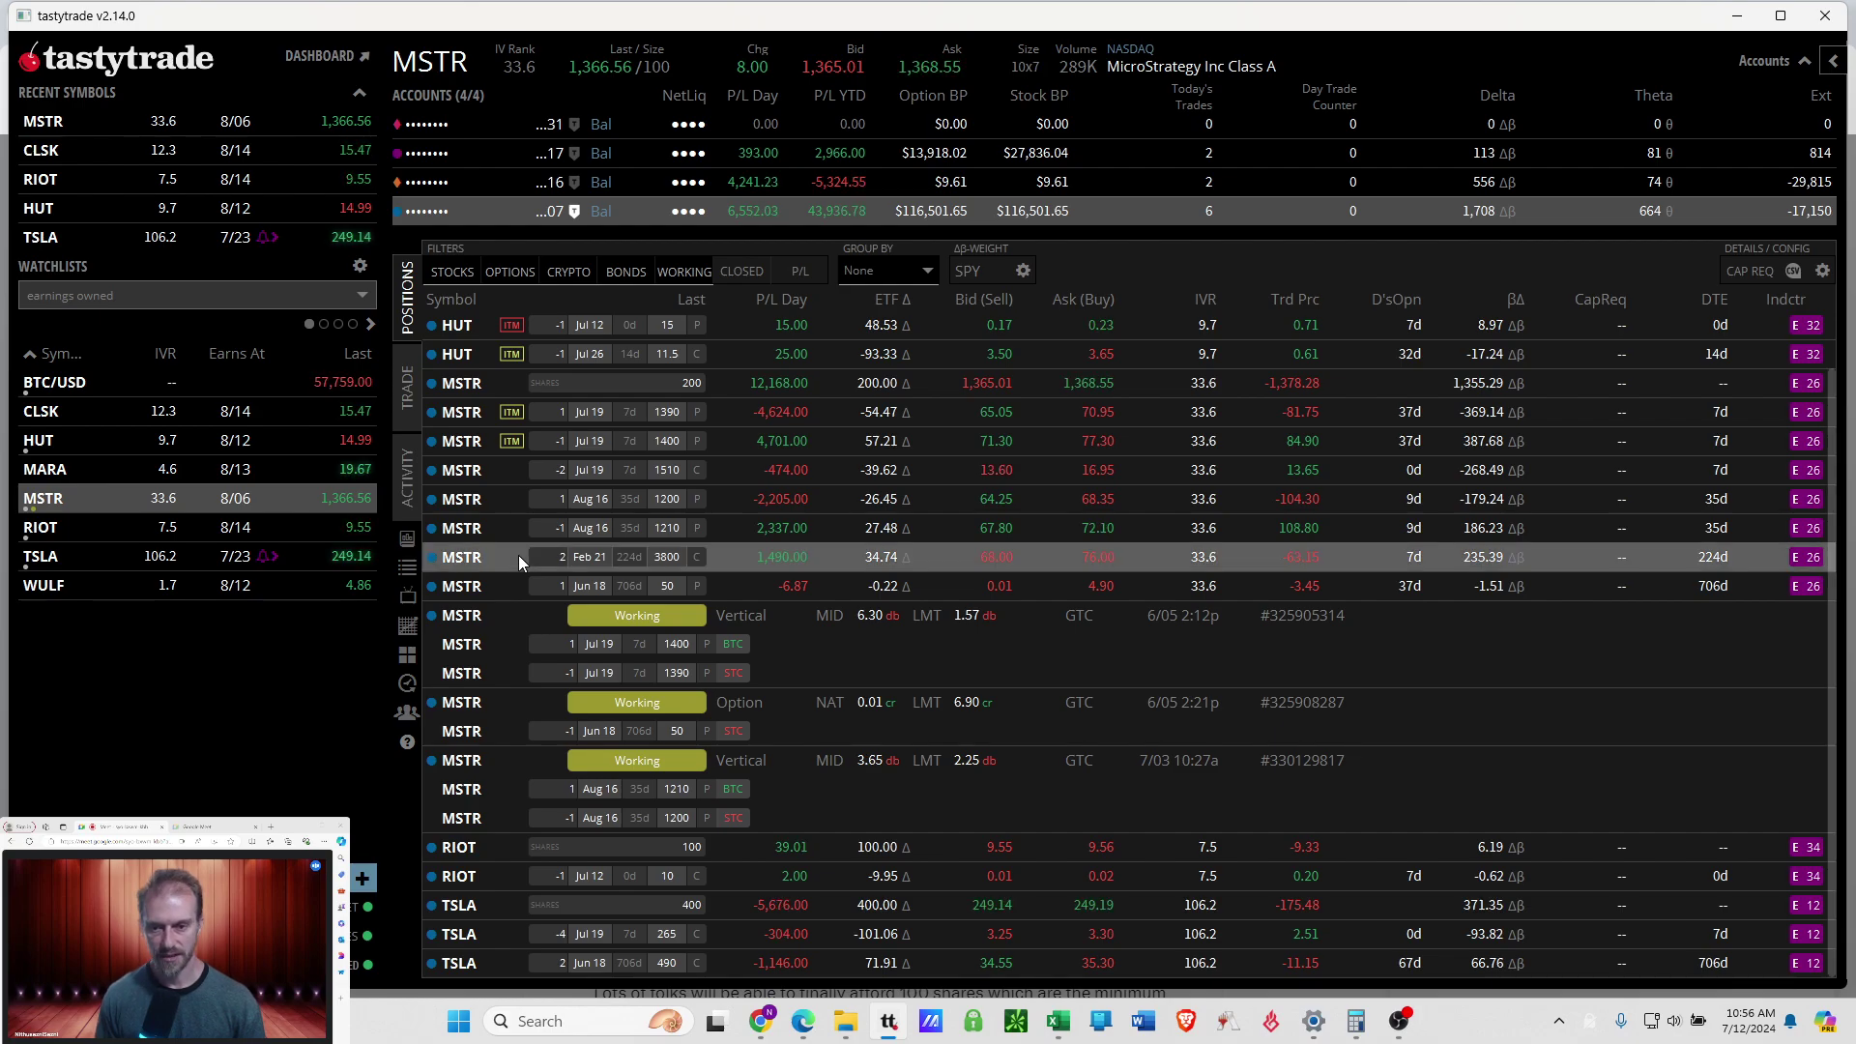
right_click(518, 555)
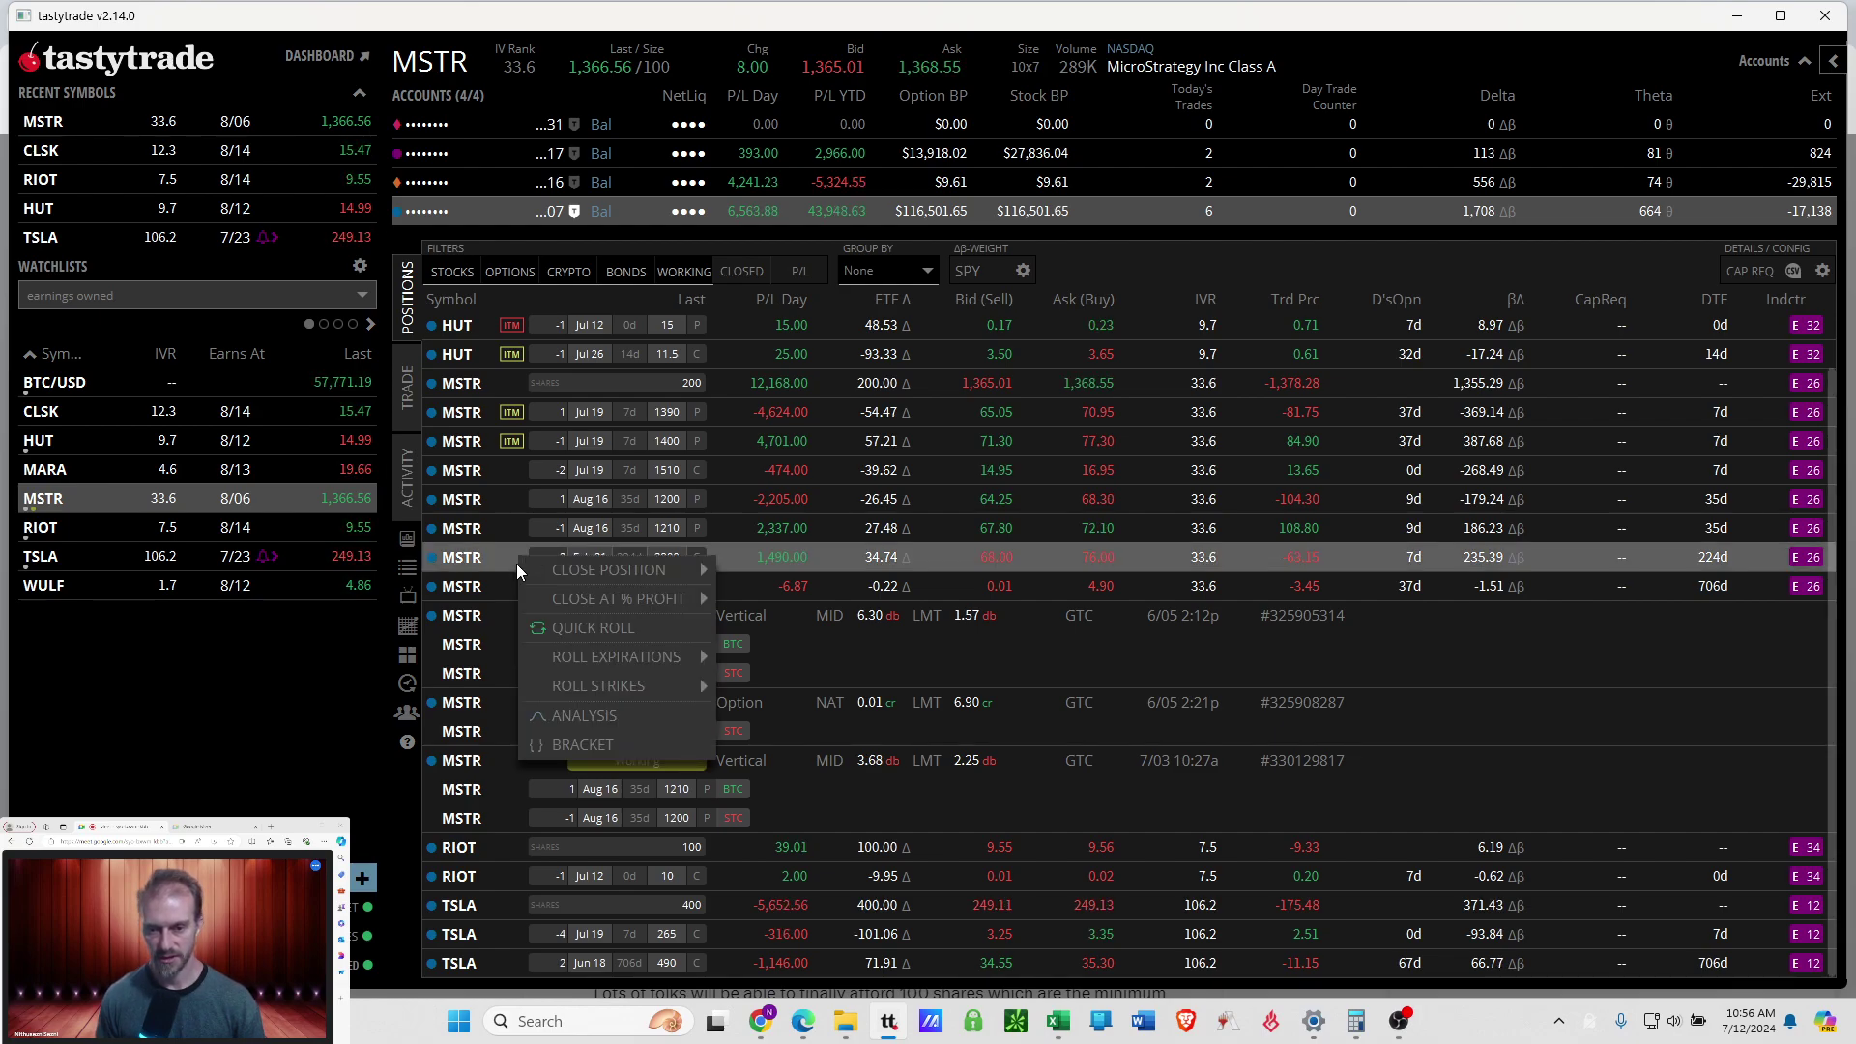
mouse_move(565, 565)
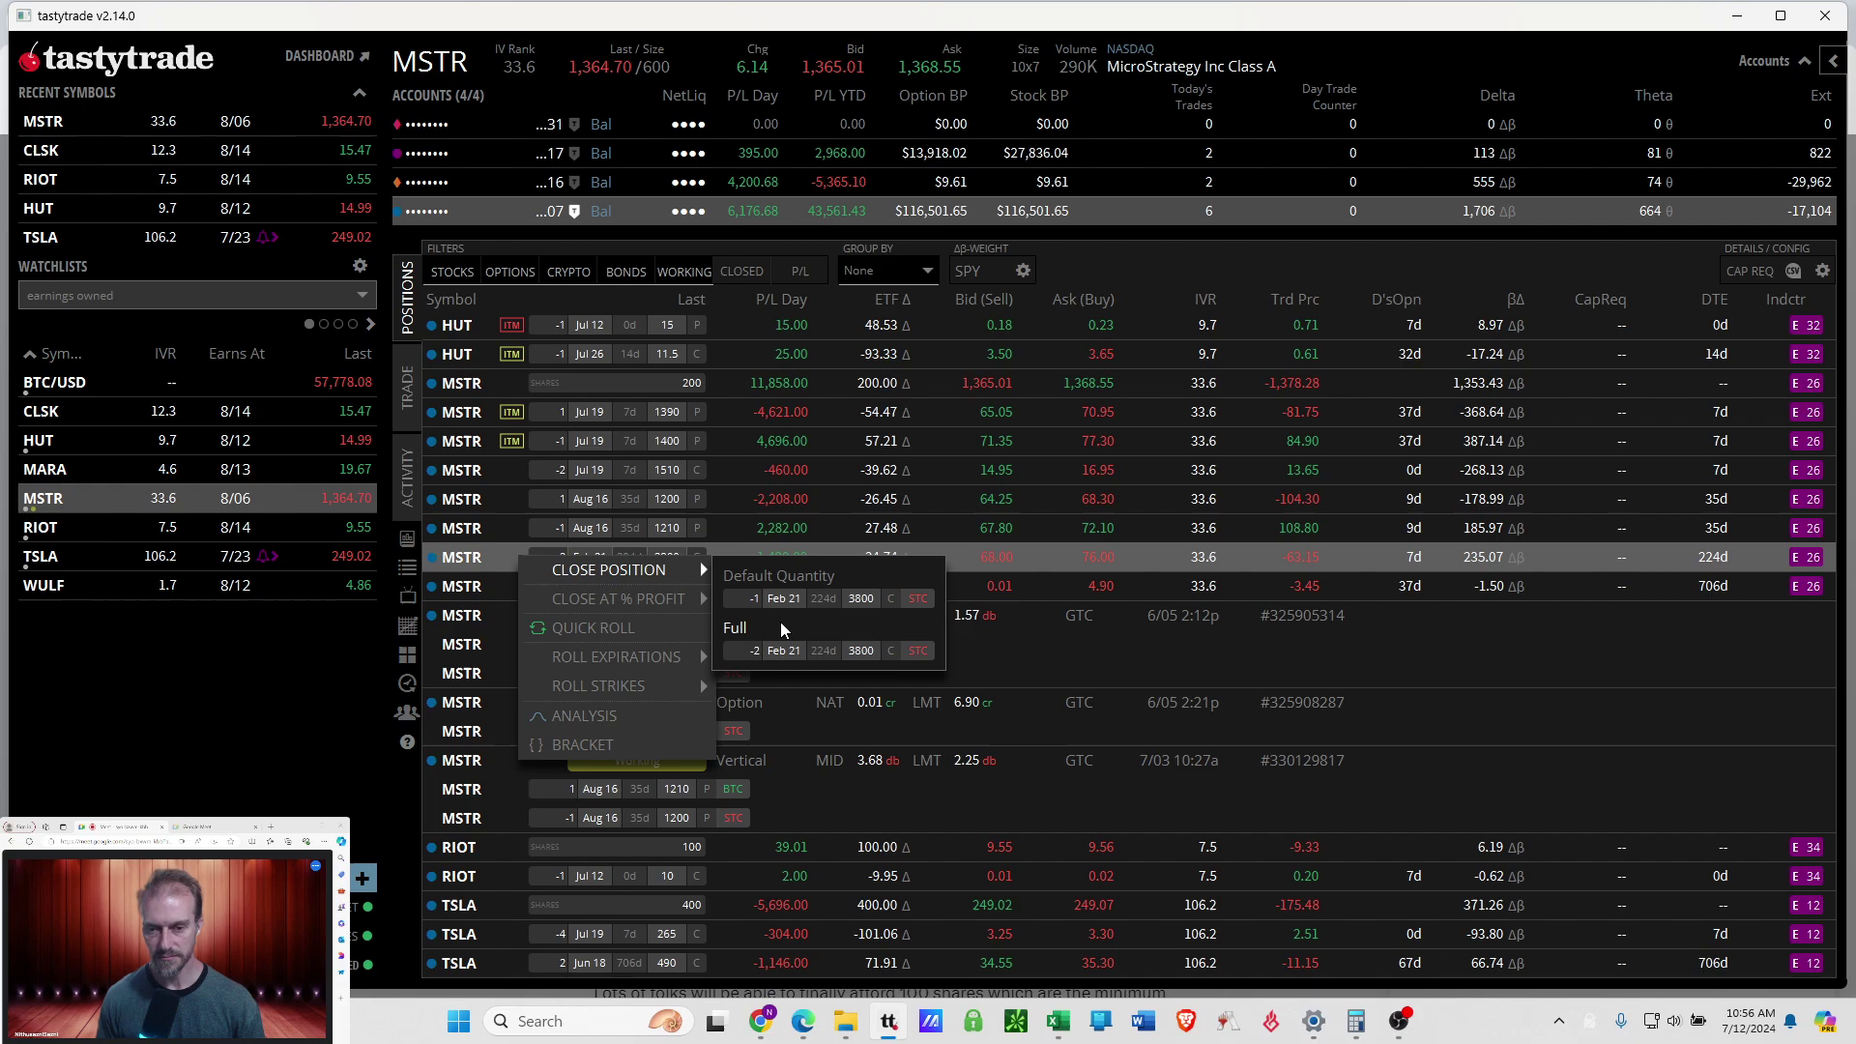
left_click(475, 559)
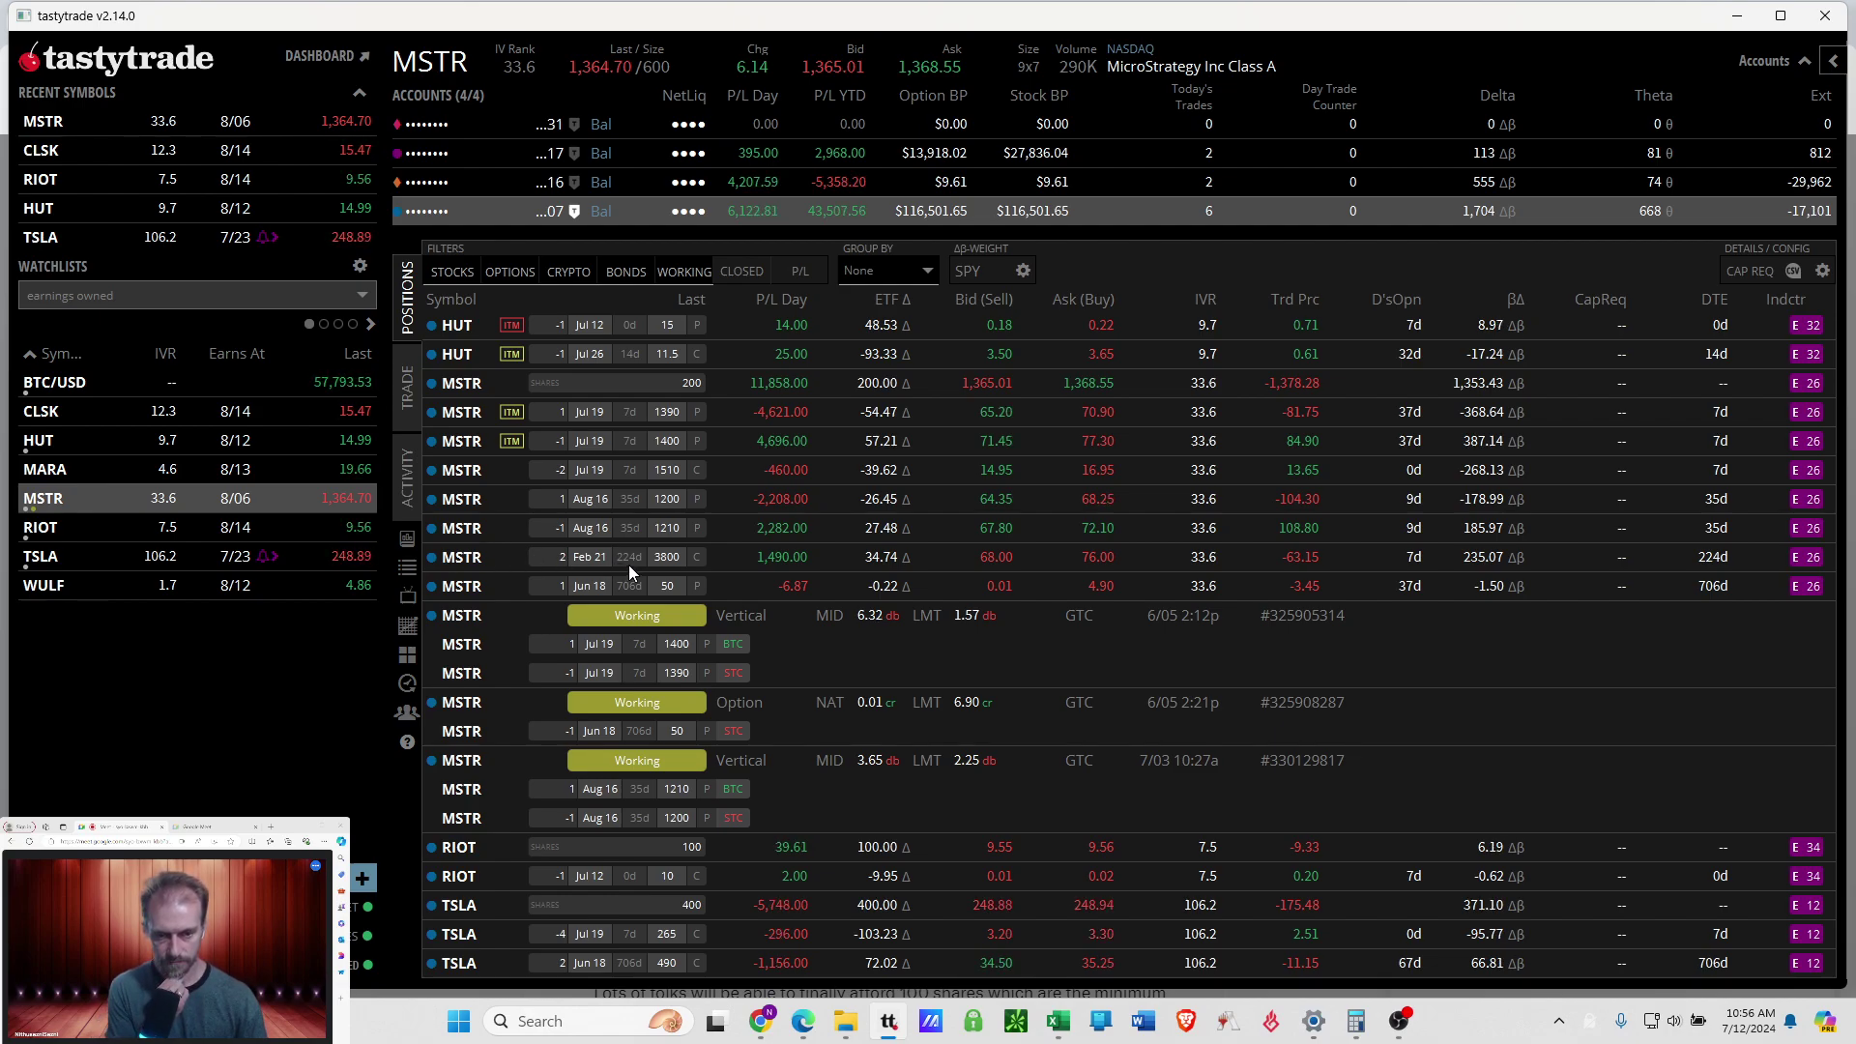
left_click(520, 555)
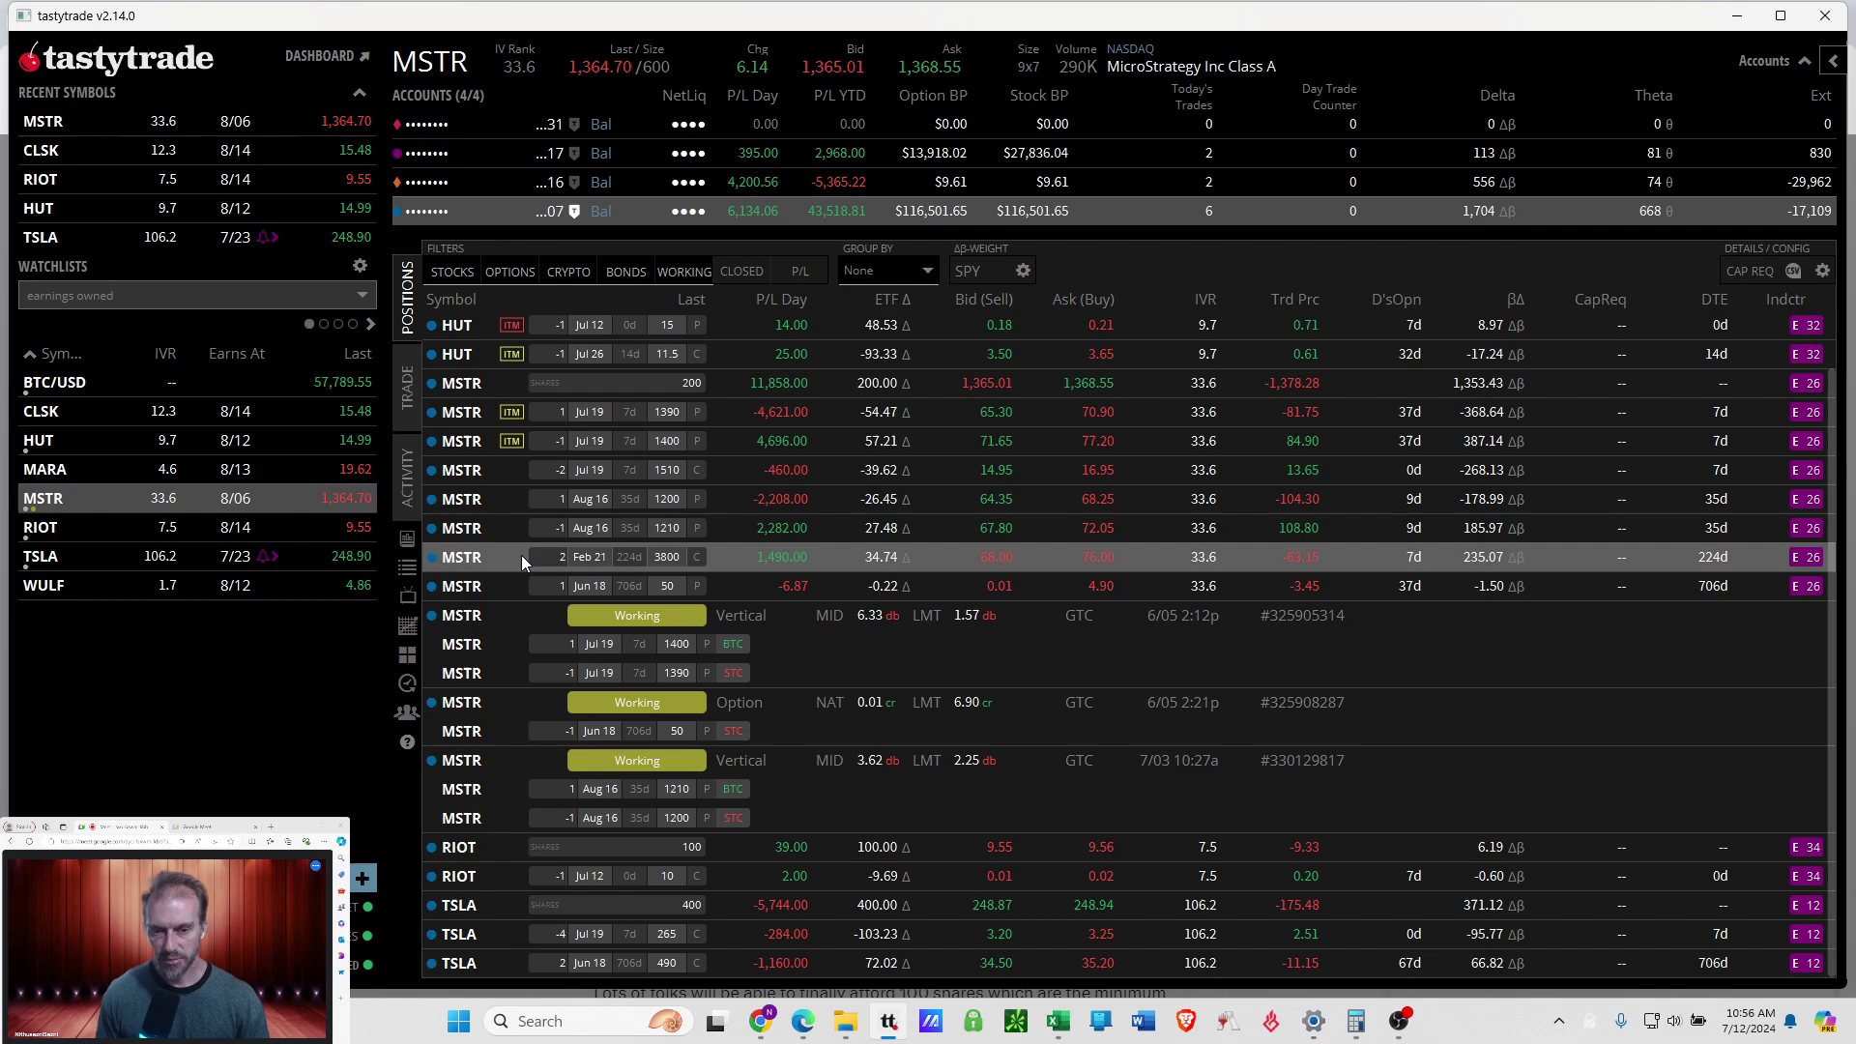
right_click(520, 555)
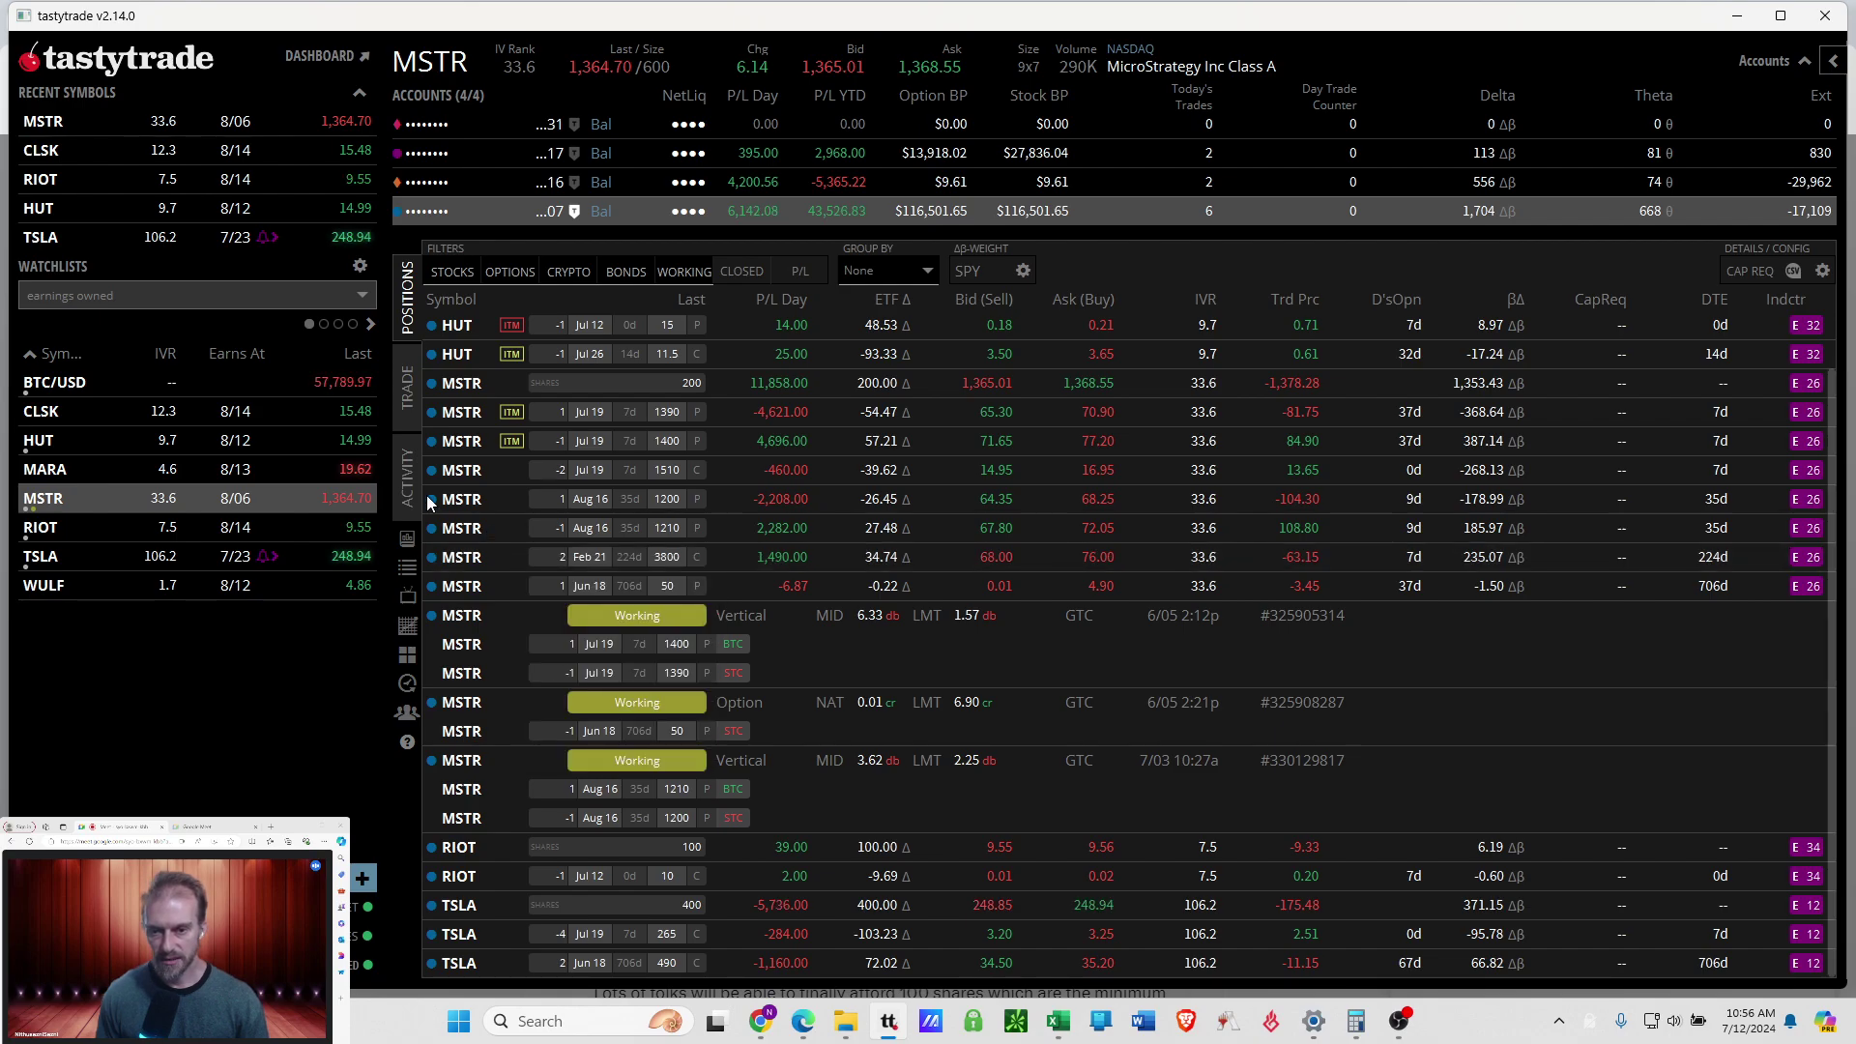
Set up a buy-to-open order for one MSTR Dec 19, 2025 3800 call at a 232.00 limit price.
left_click(408, 410)
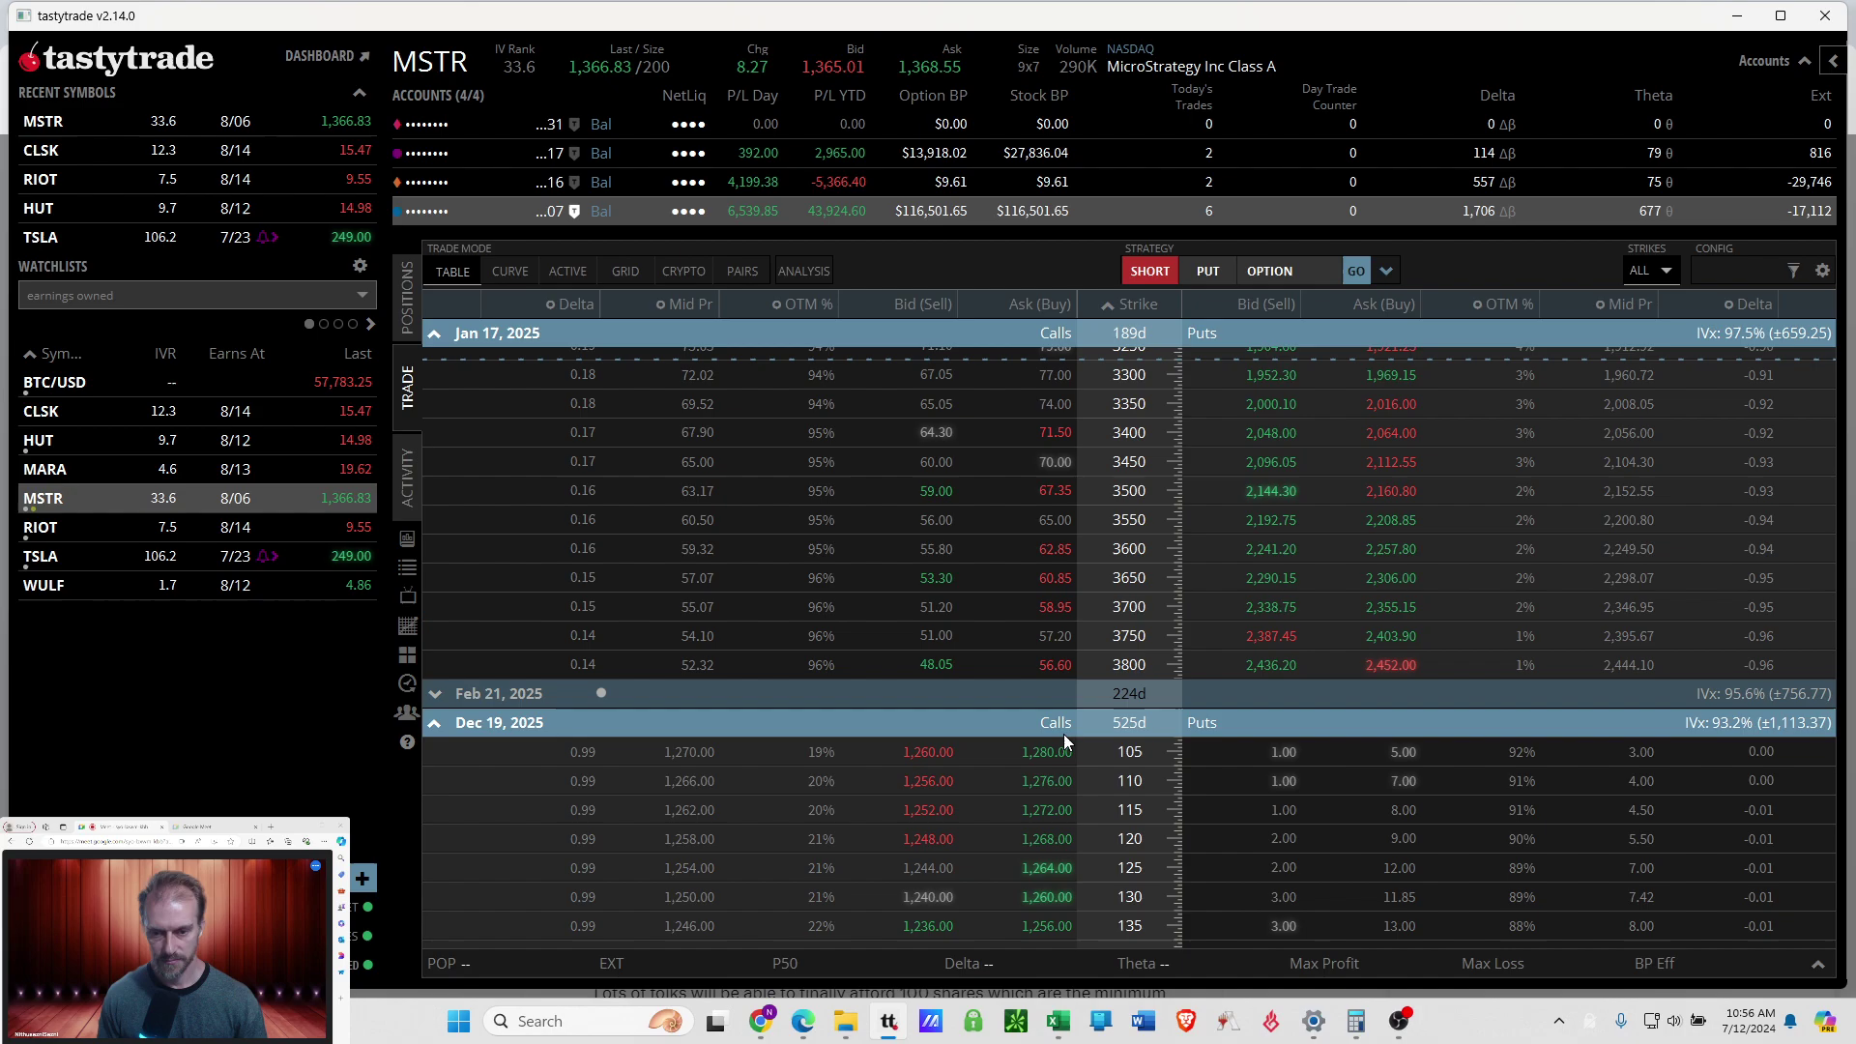
scroll(1064, 734, "down", 4)
scroll(1061, 750, "down", 20)
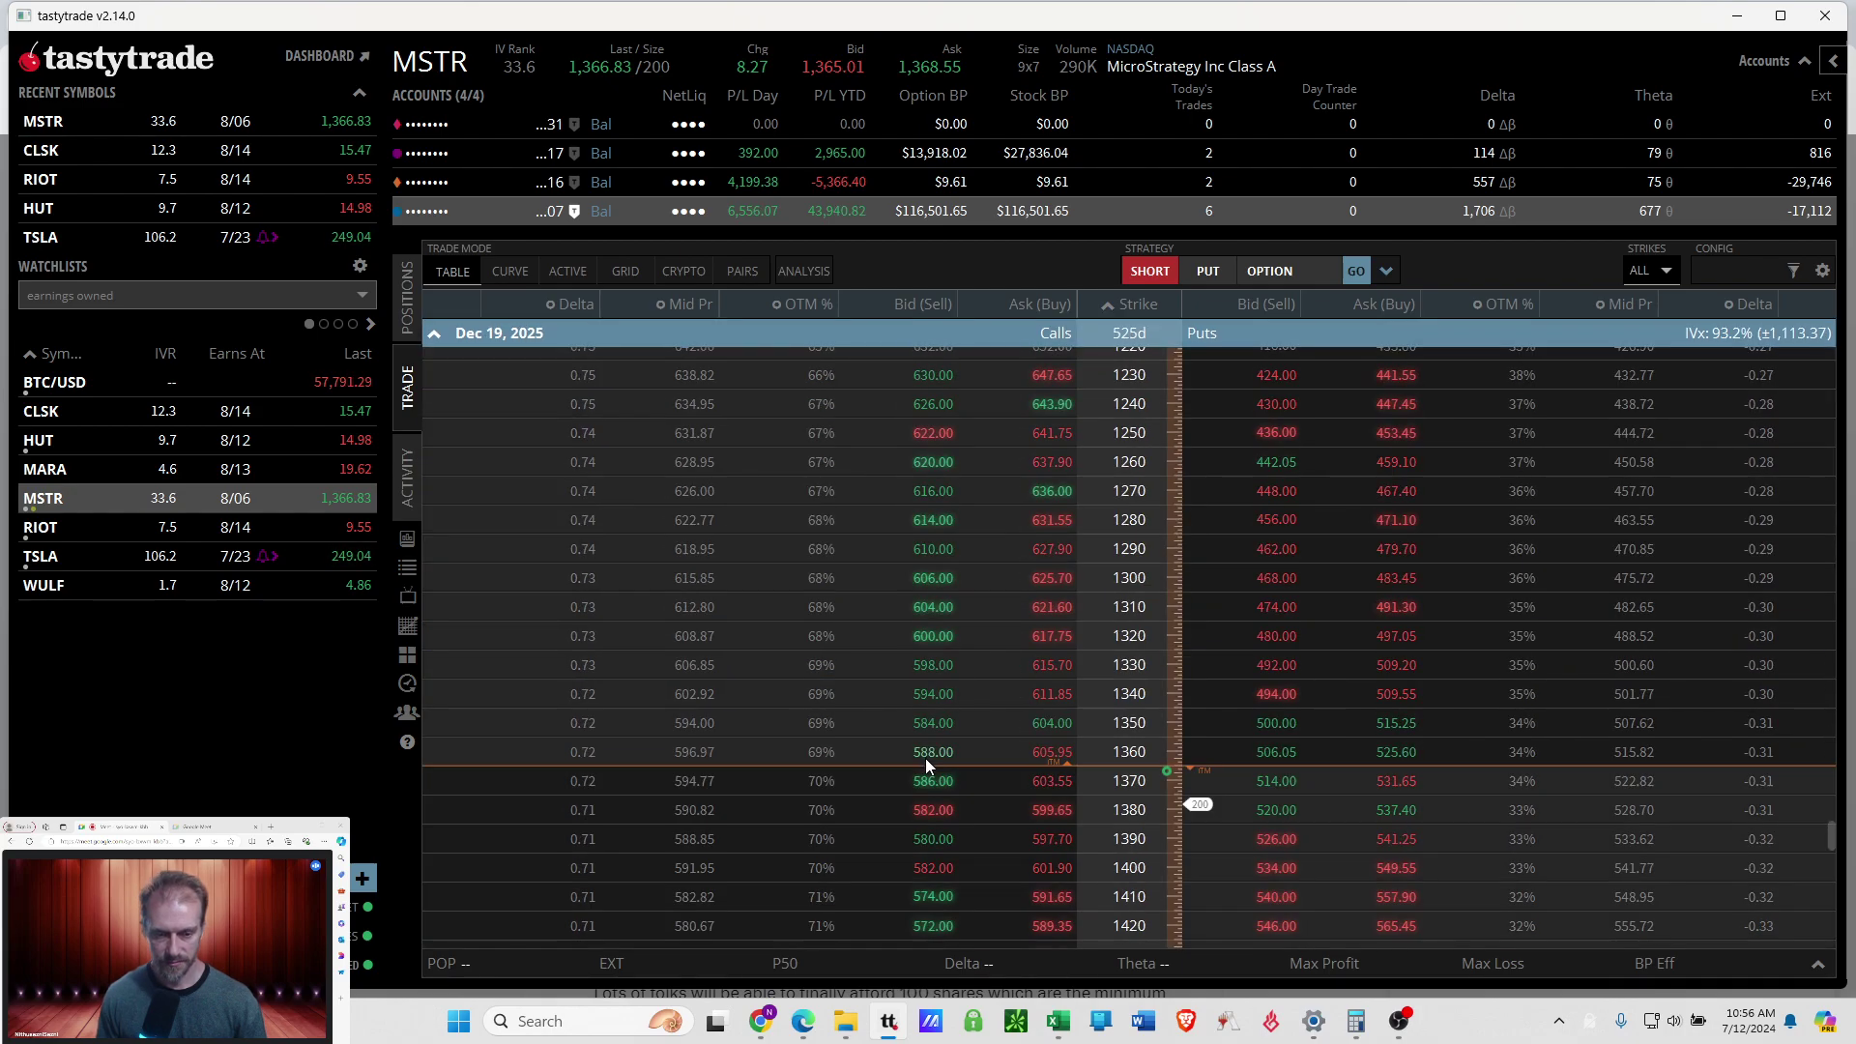
scroll(926, 756, "down", 8)
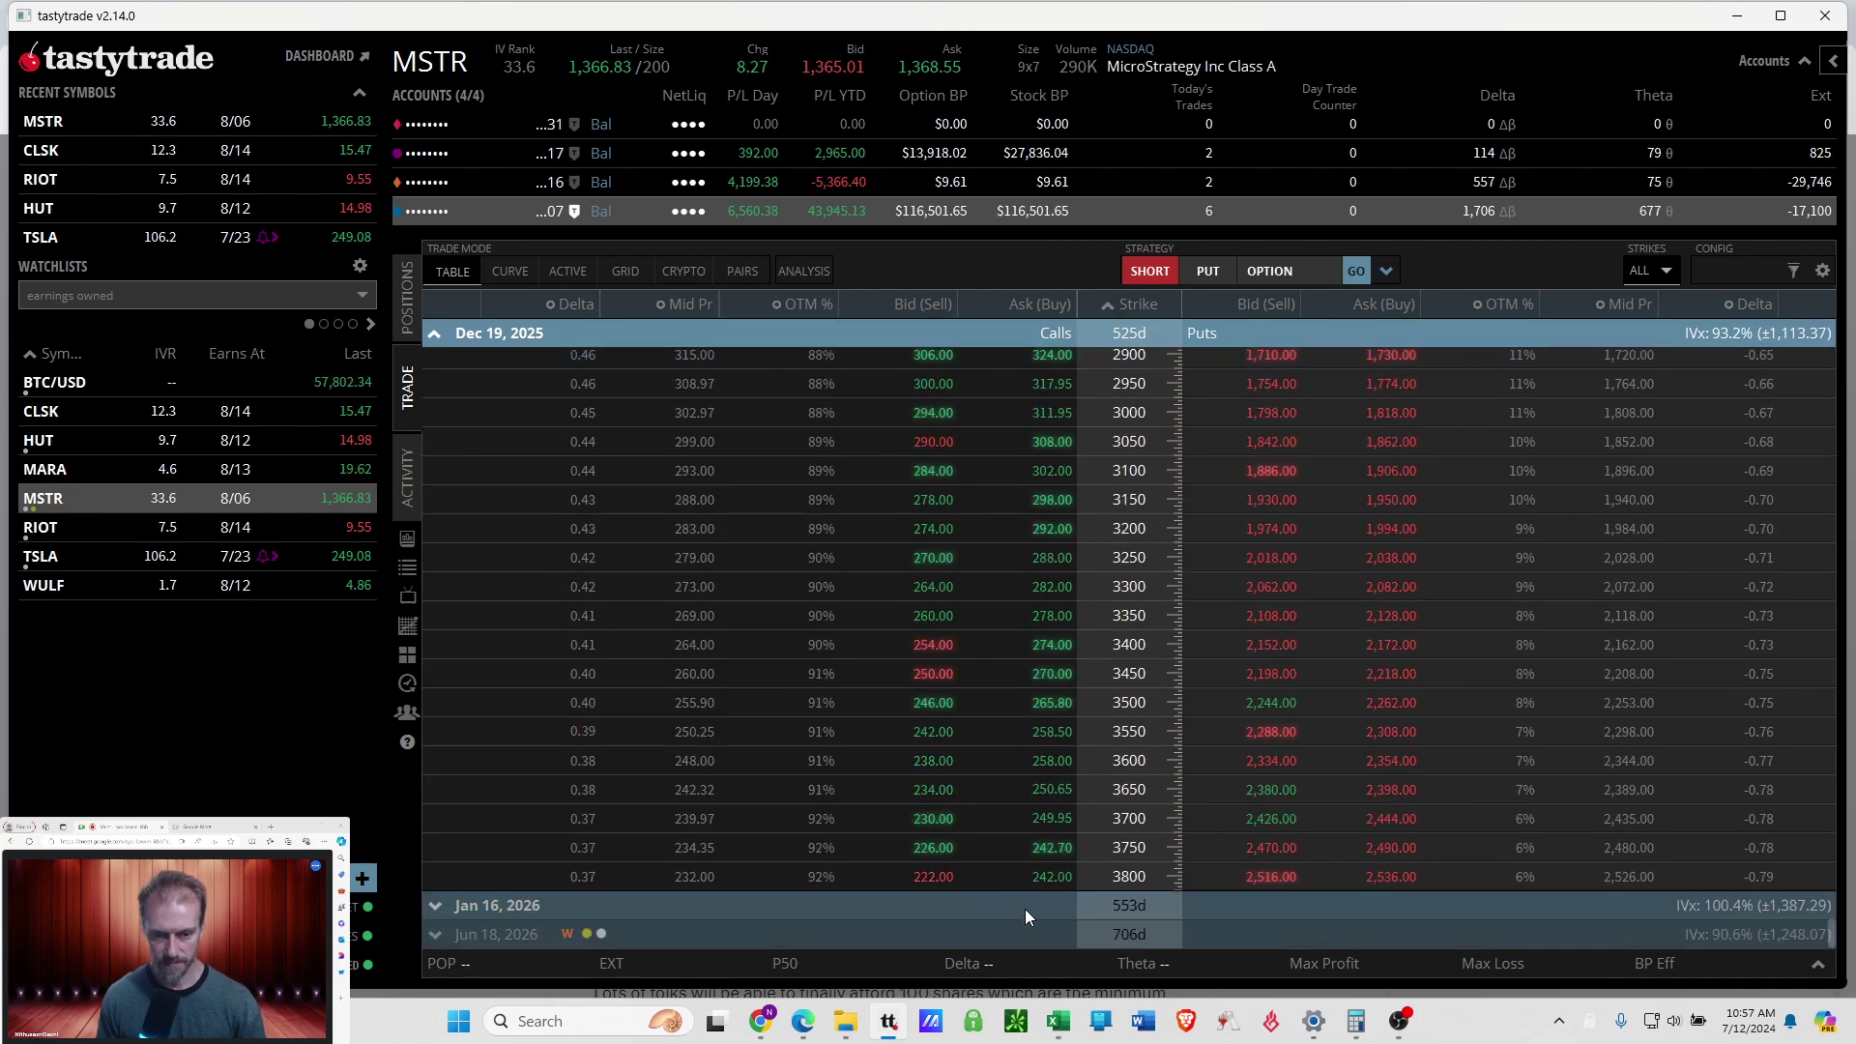
left_click(1050, 878)
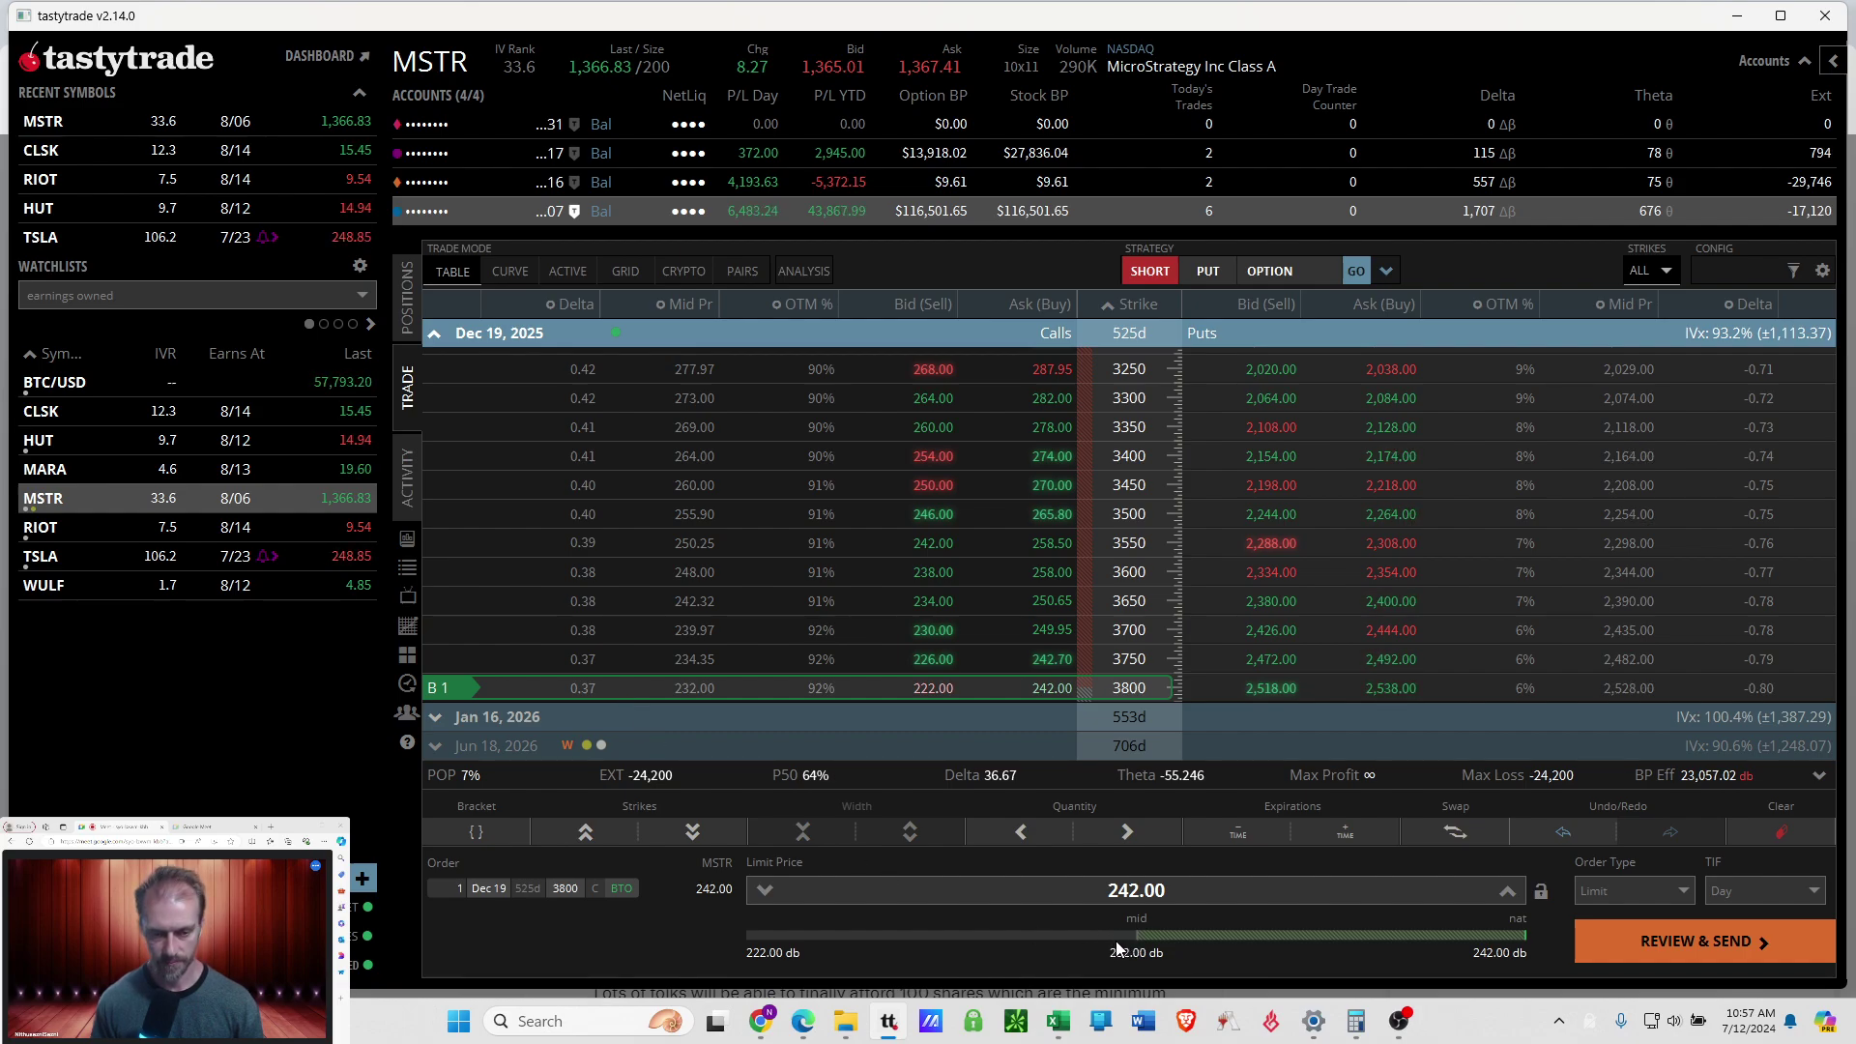
mouse_move(1116, 941)
left_mouse_down()
mouse_move(1098, 936)
mouse_move(1136, 952)
left_mouse_up()
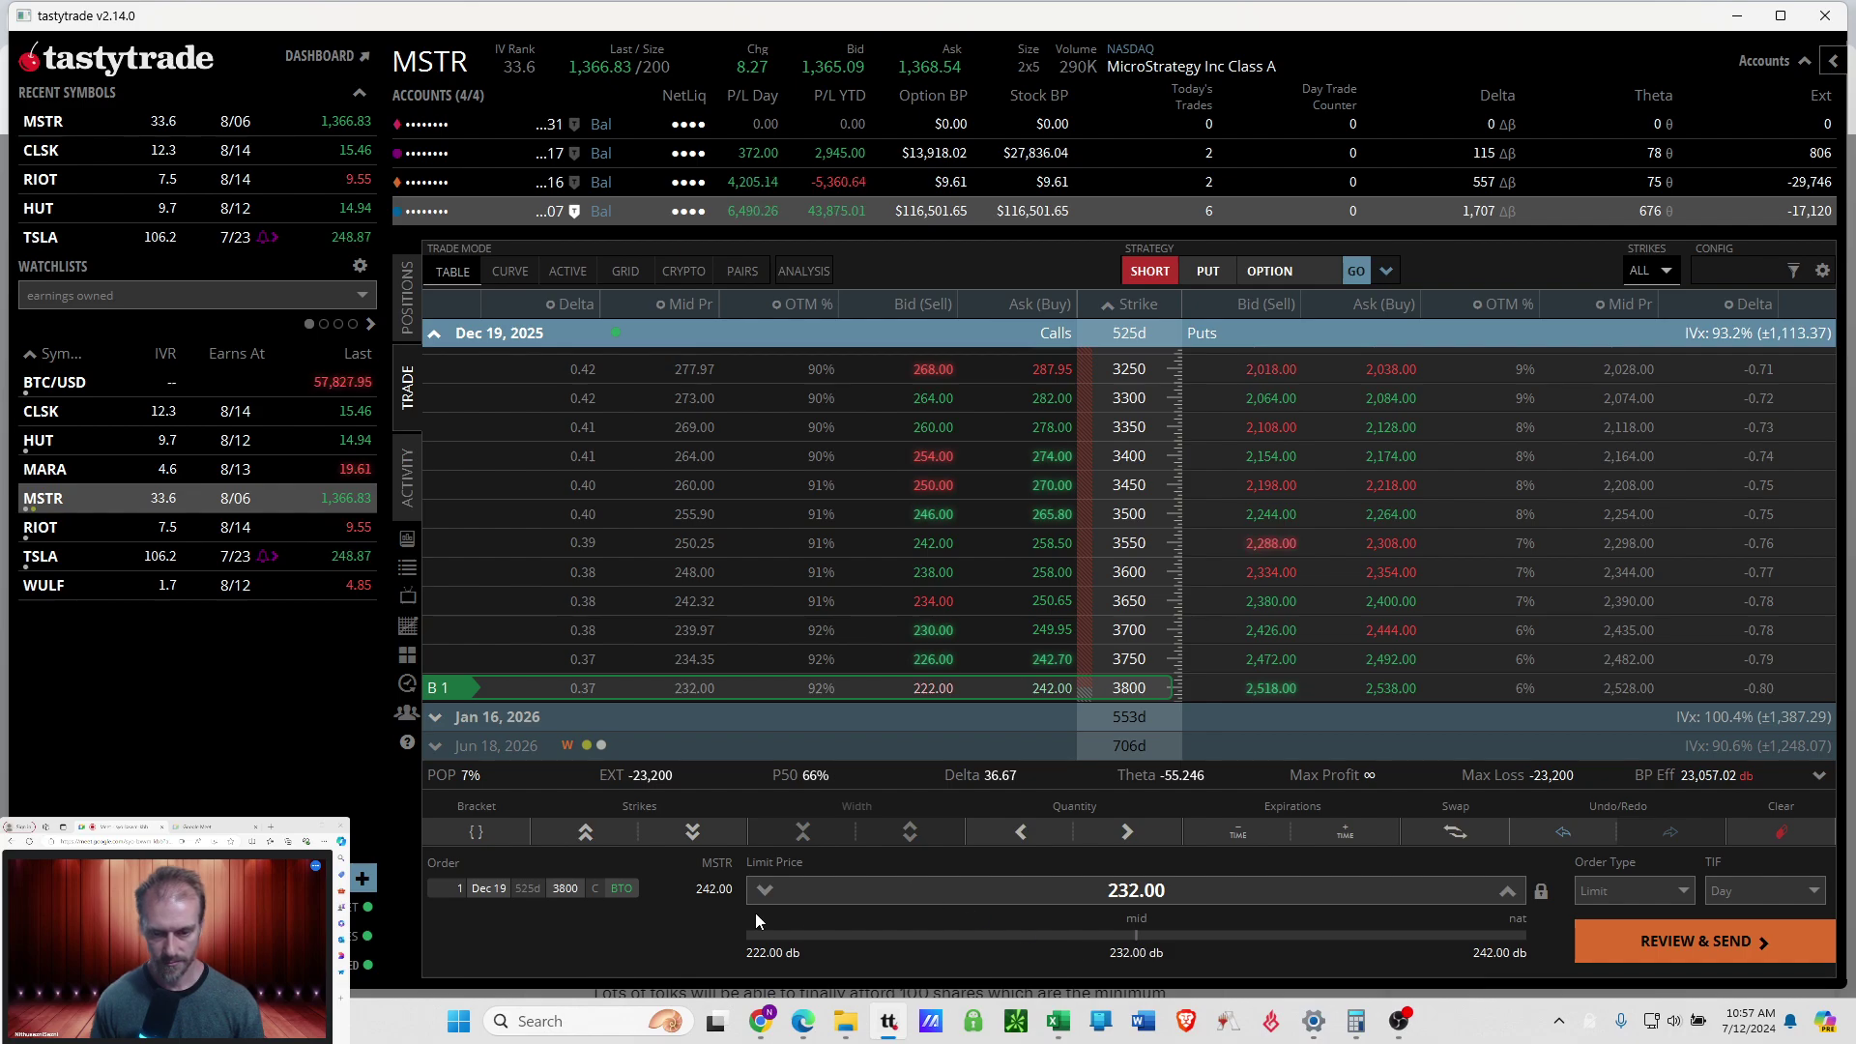
Set the MSTR Dec 19, 2025 3800 call buy order to two contracts and send it at the 232.00 limit price.
left_click(467, 889)
type("2")
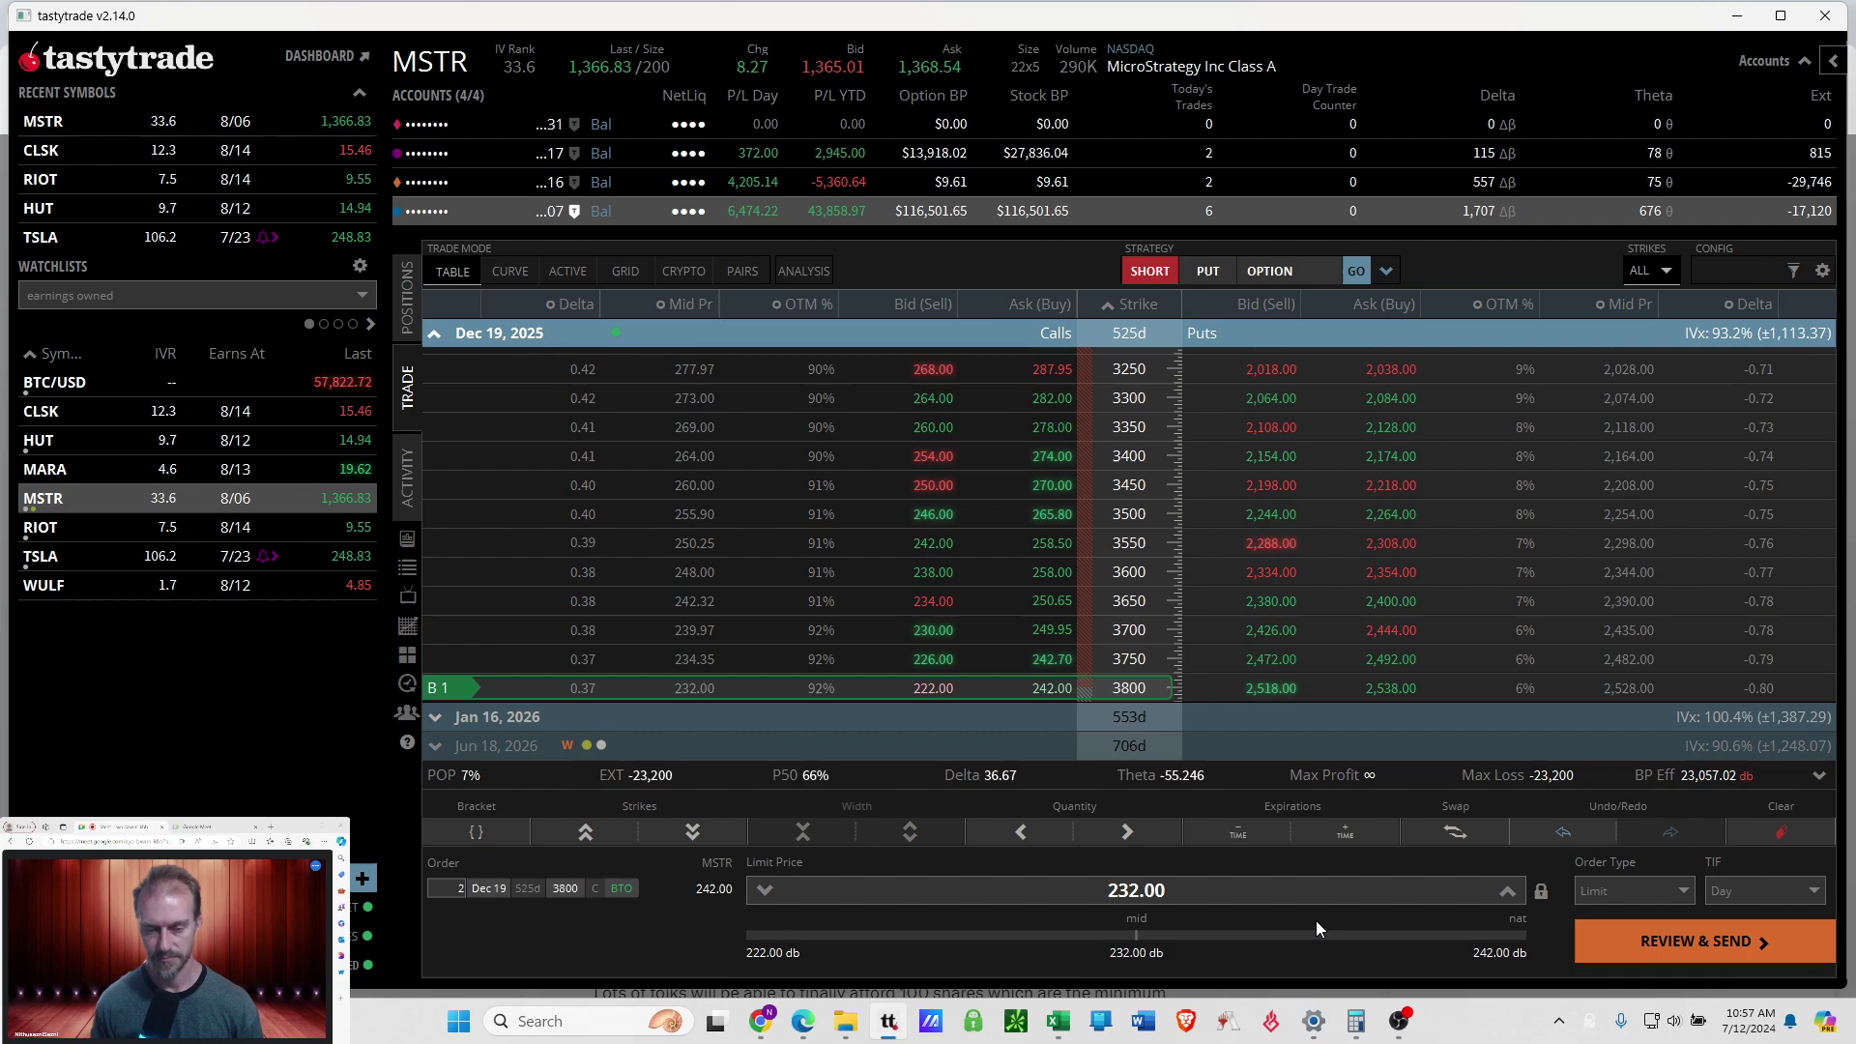
left_click(1610, 954)
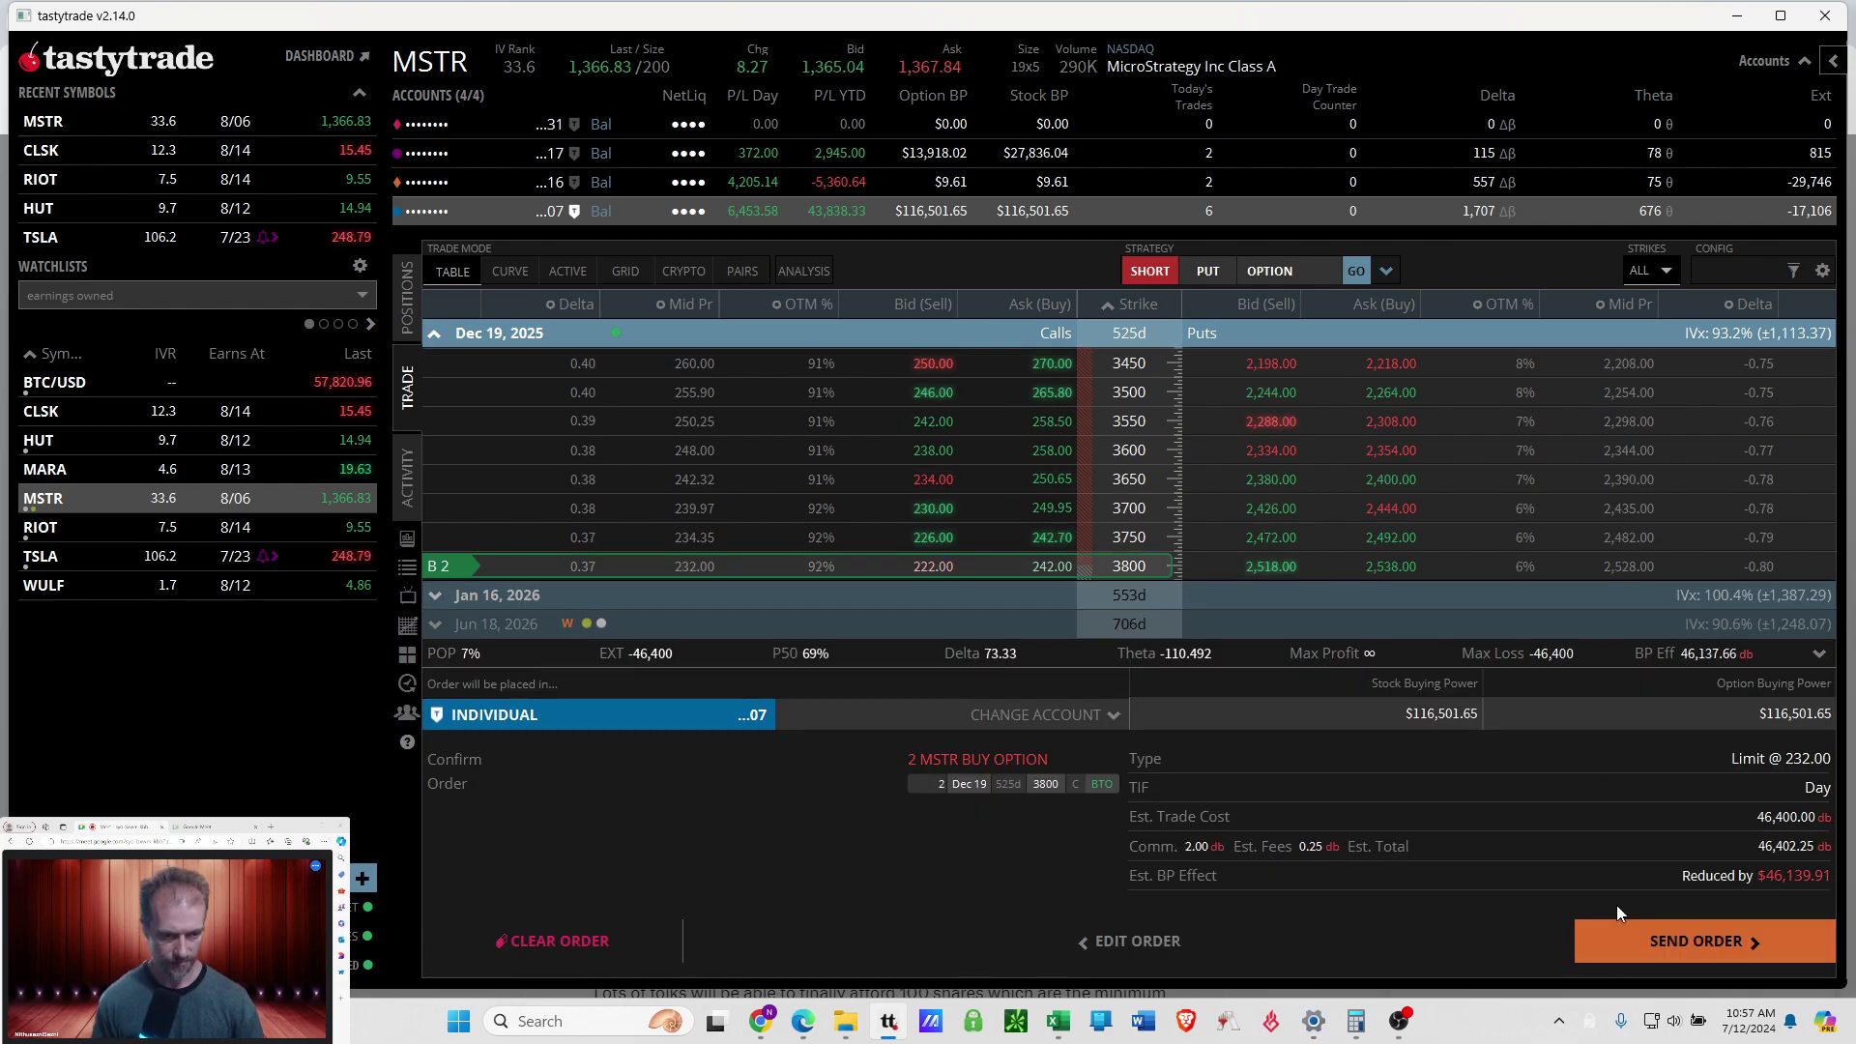
left_click(1686, 936)
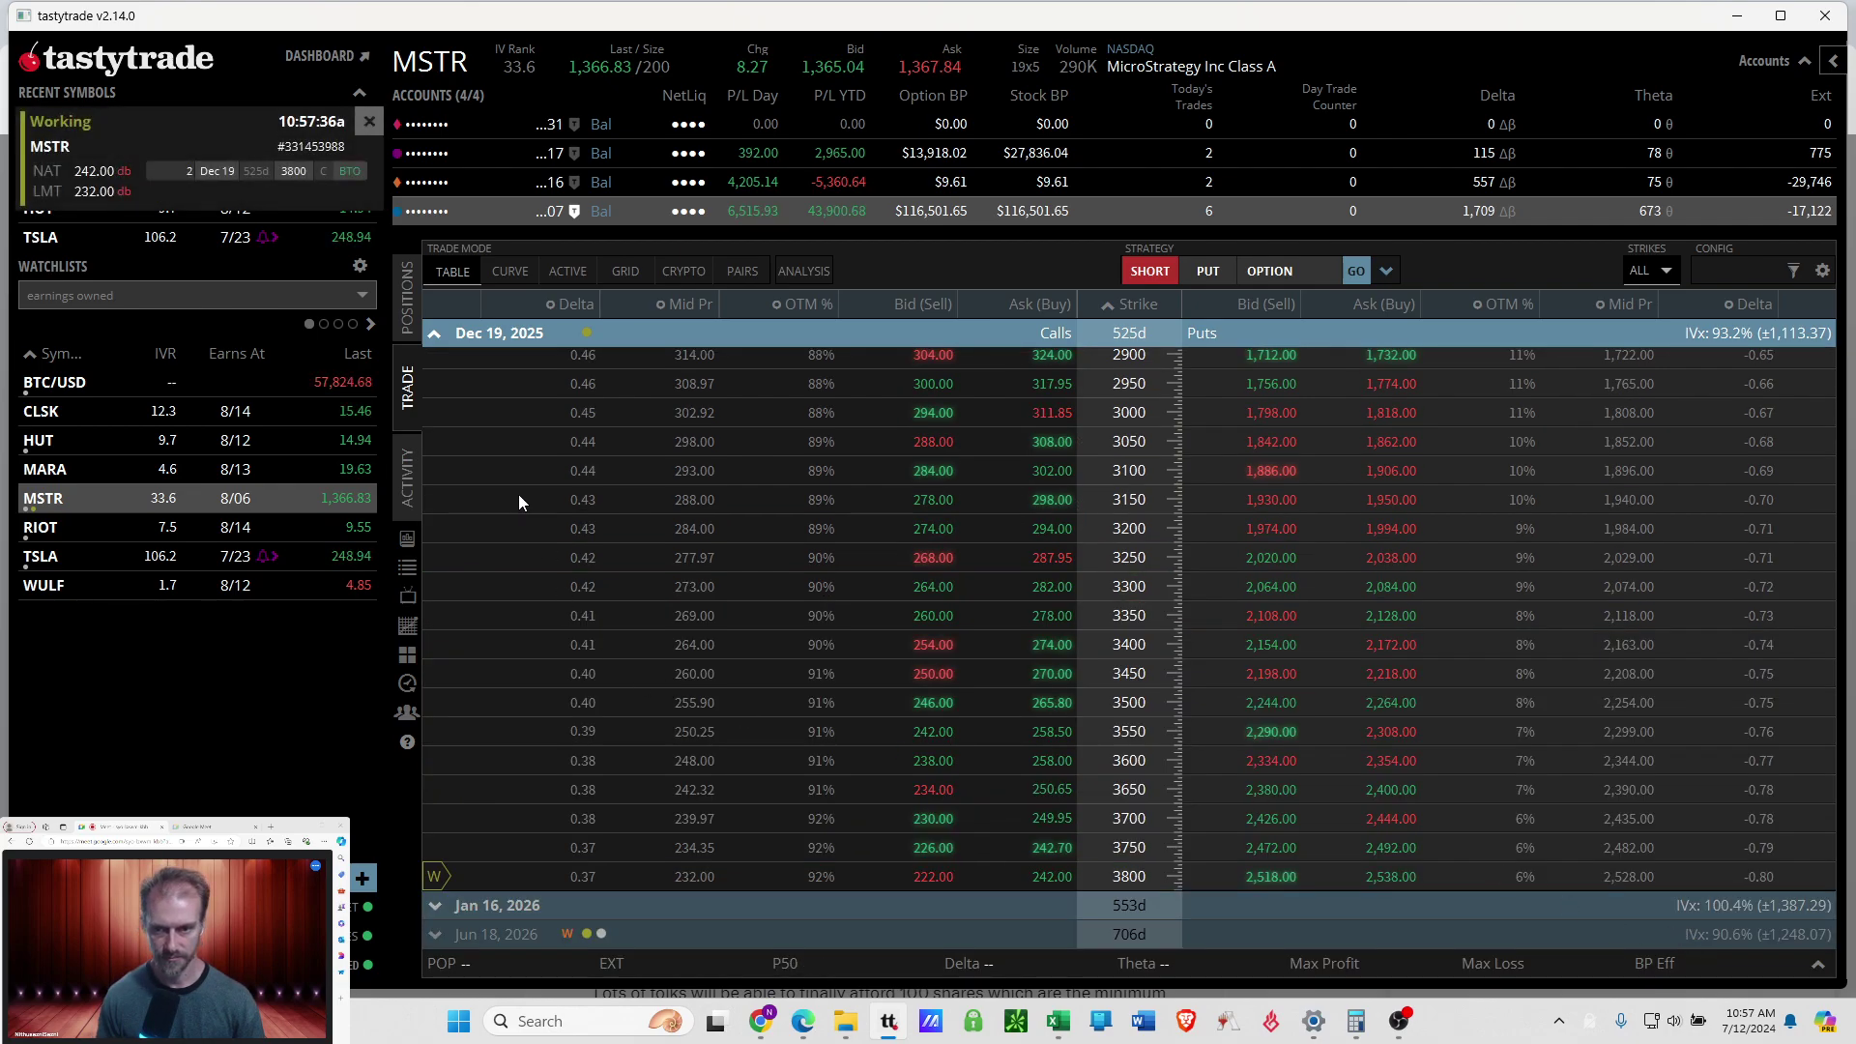
Replace the working Dec 19 3800 call buy order with one at a 236.45 limit price and send it.
left_click(407, 304)
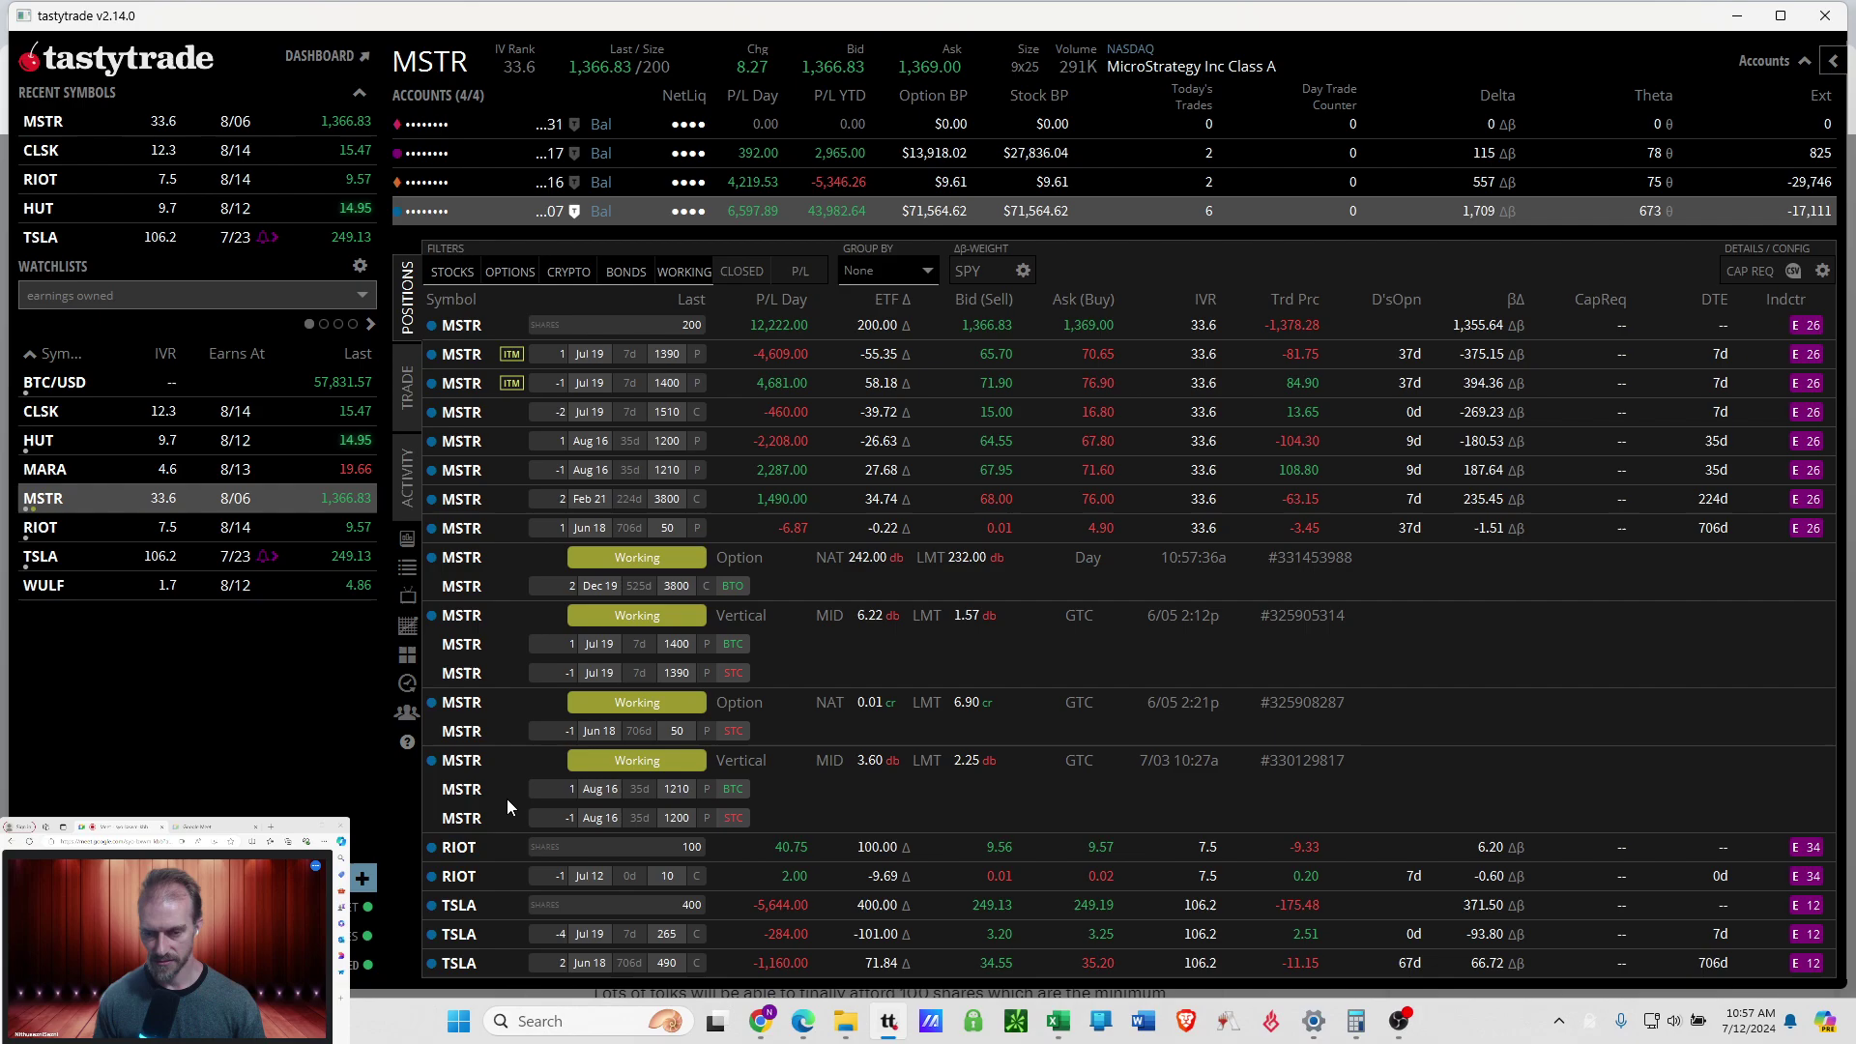
right_click(509, 561)
left_click(485, 599)
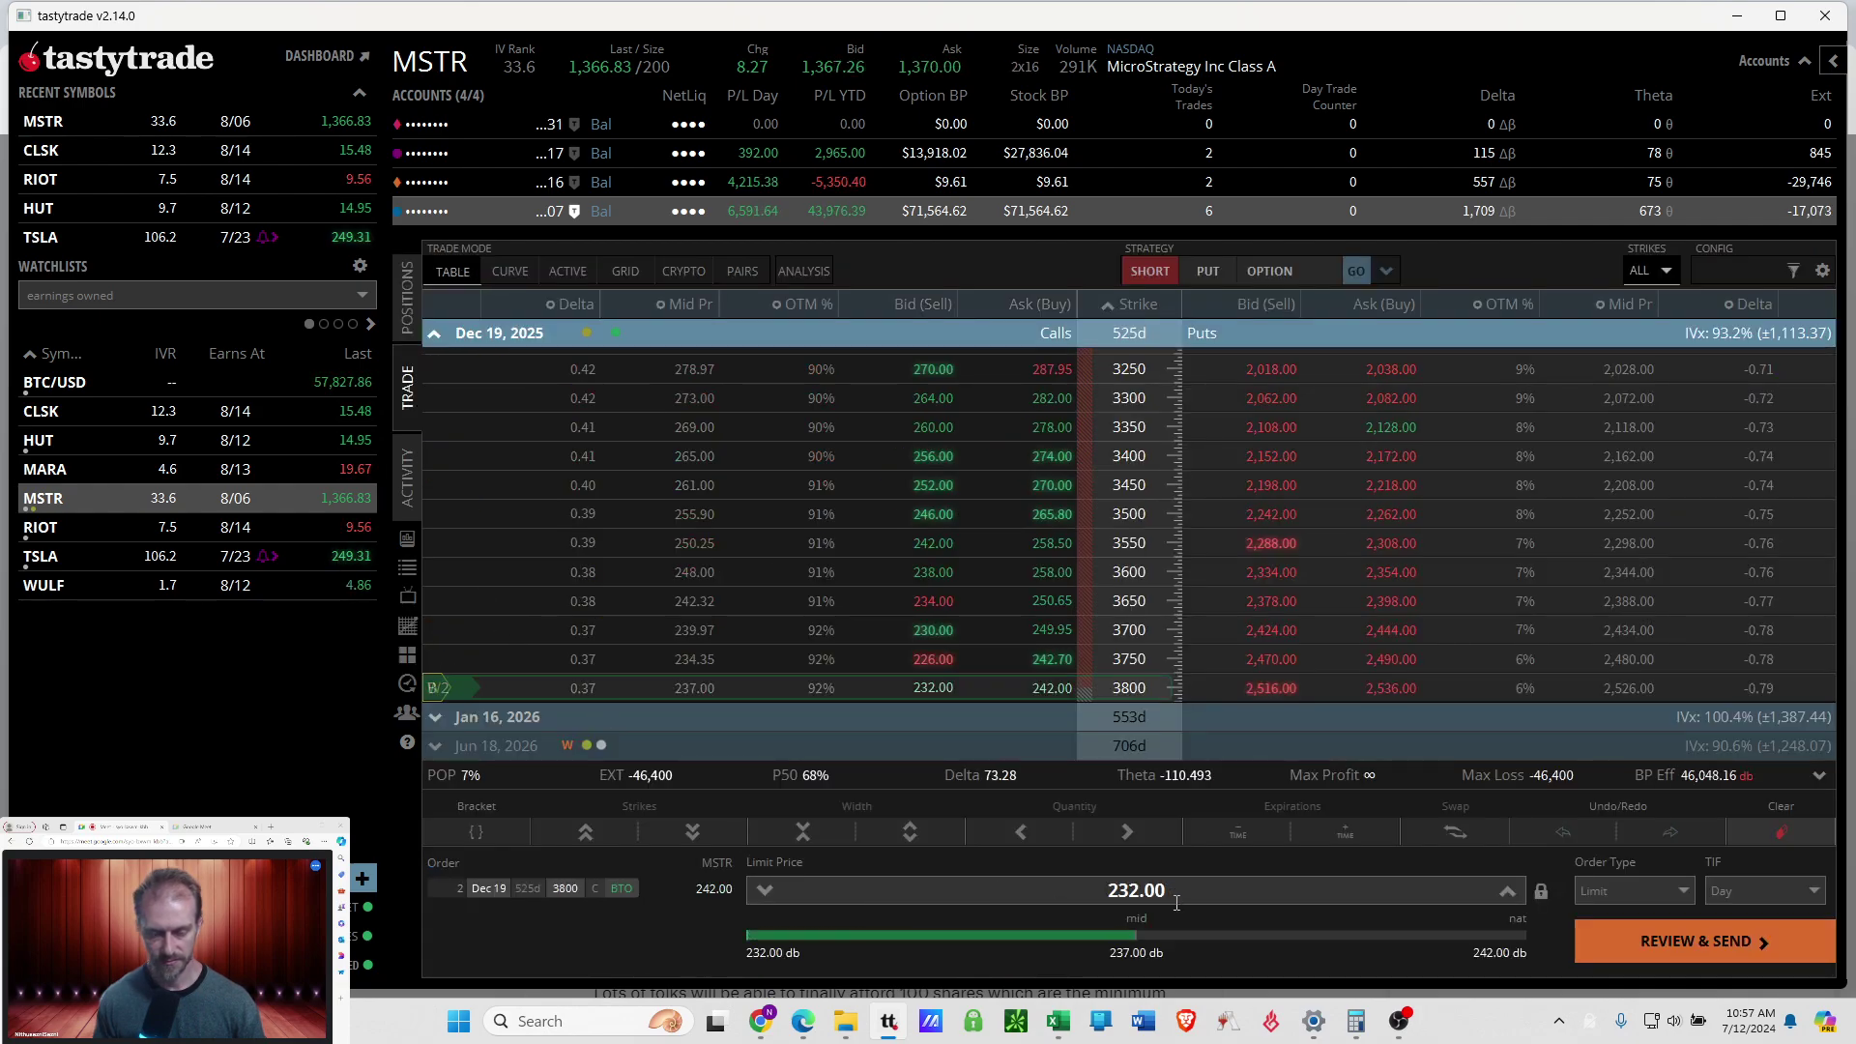
left_click(1153, 936)
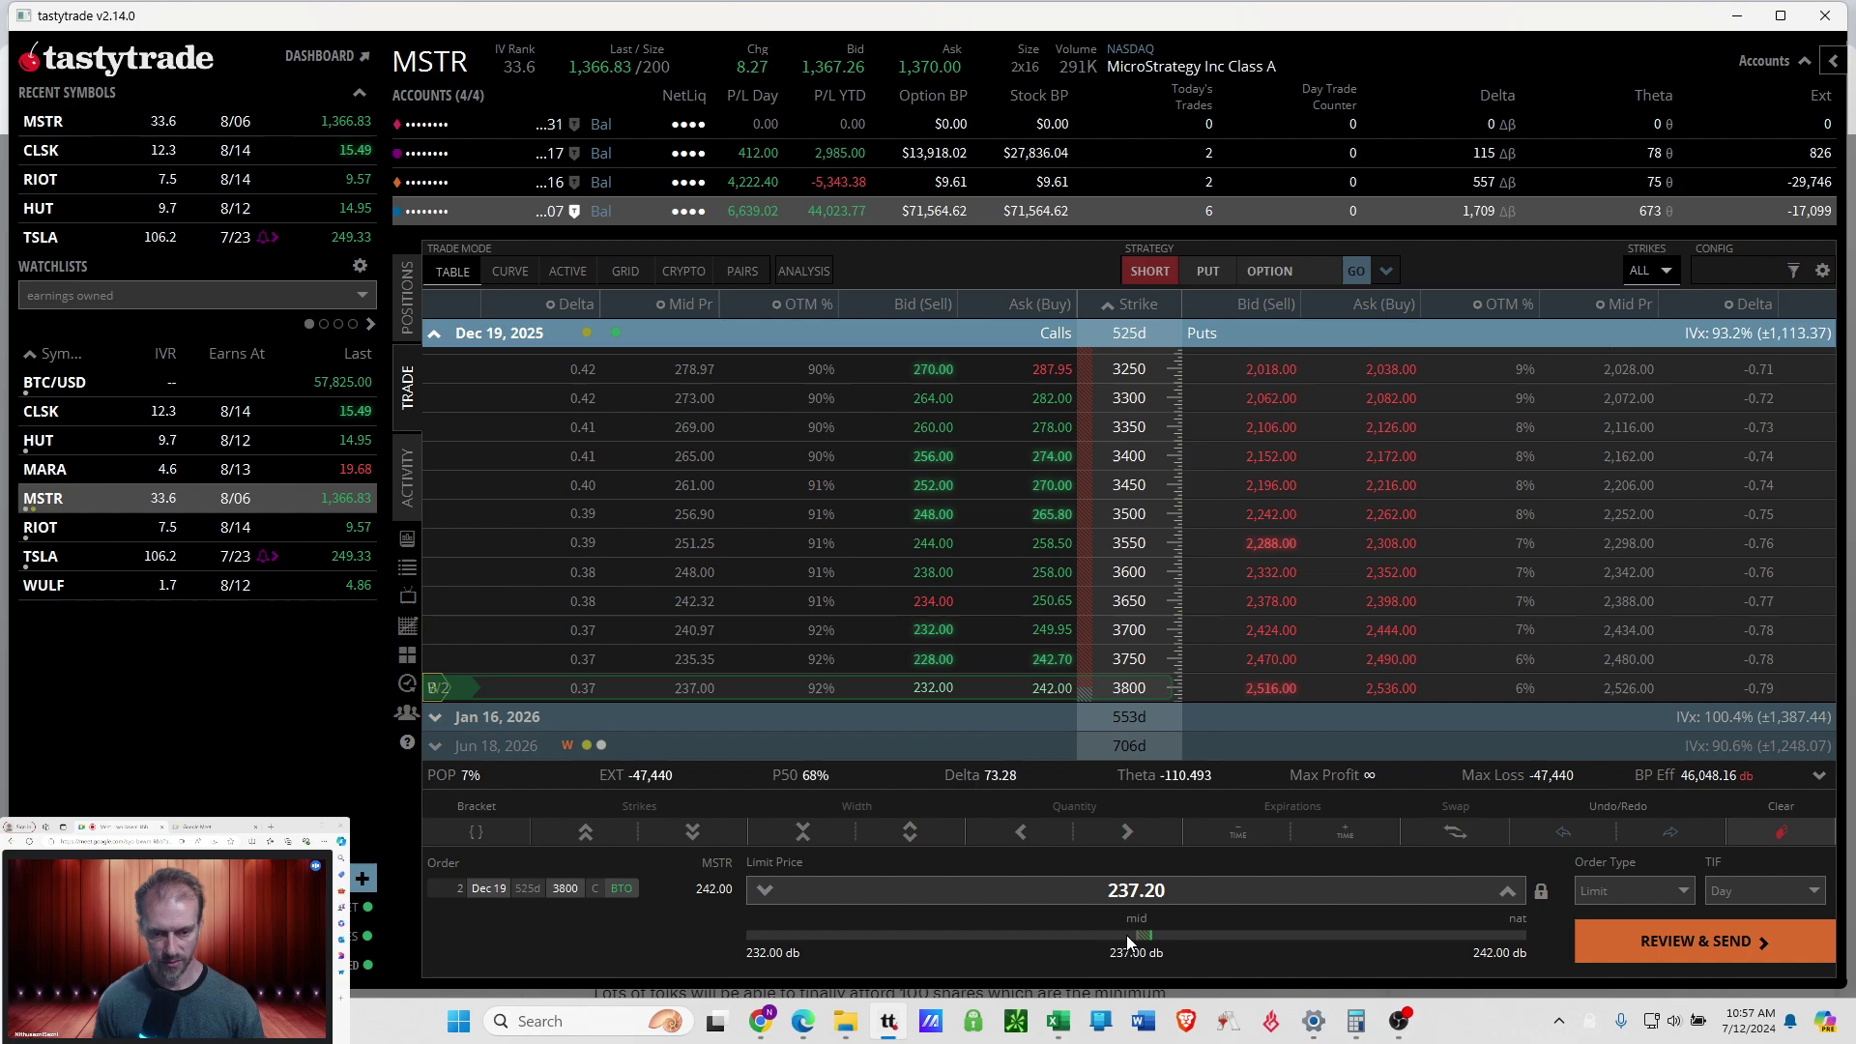
left_click(1110, 935)
left_click(1095, 935)
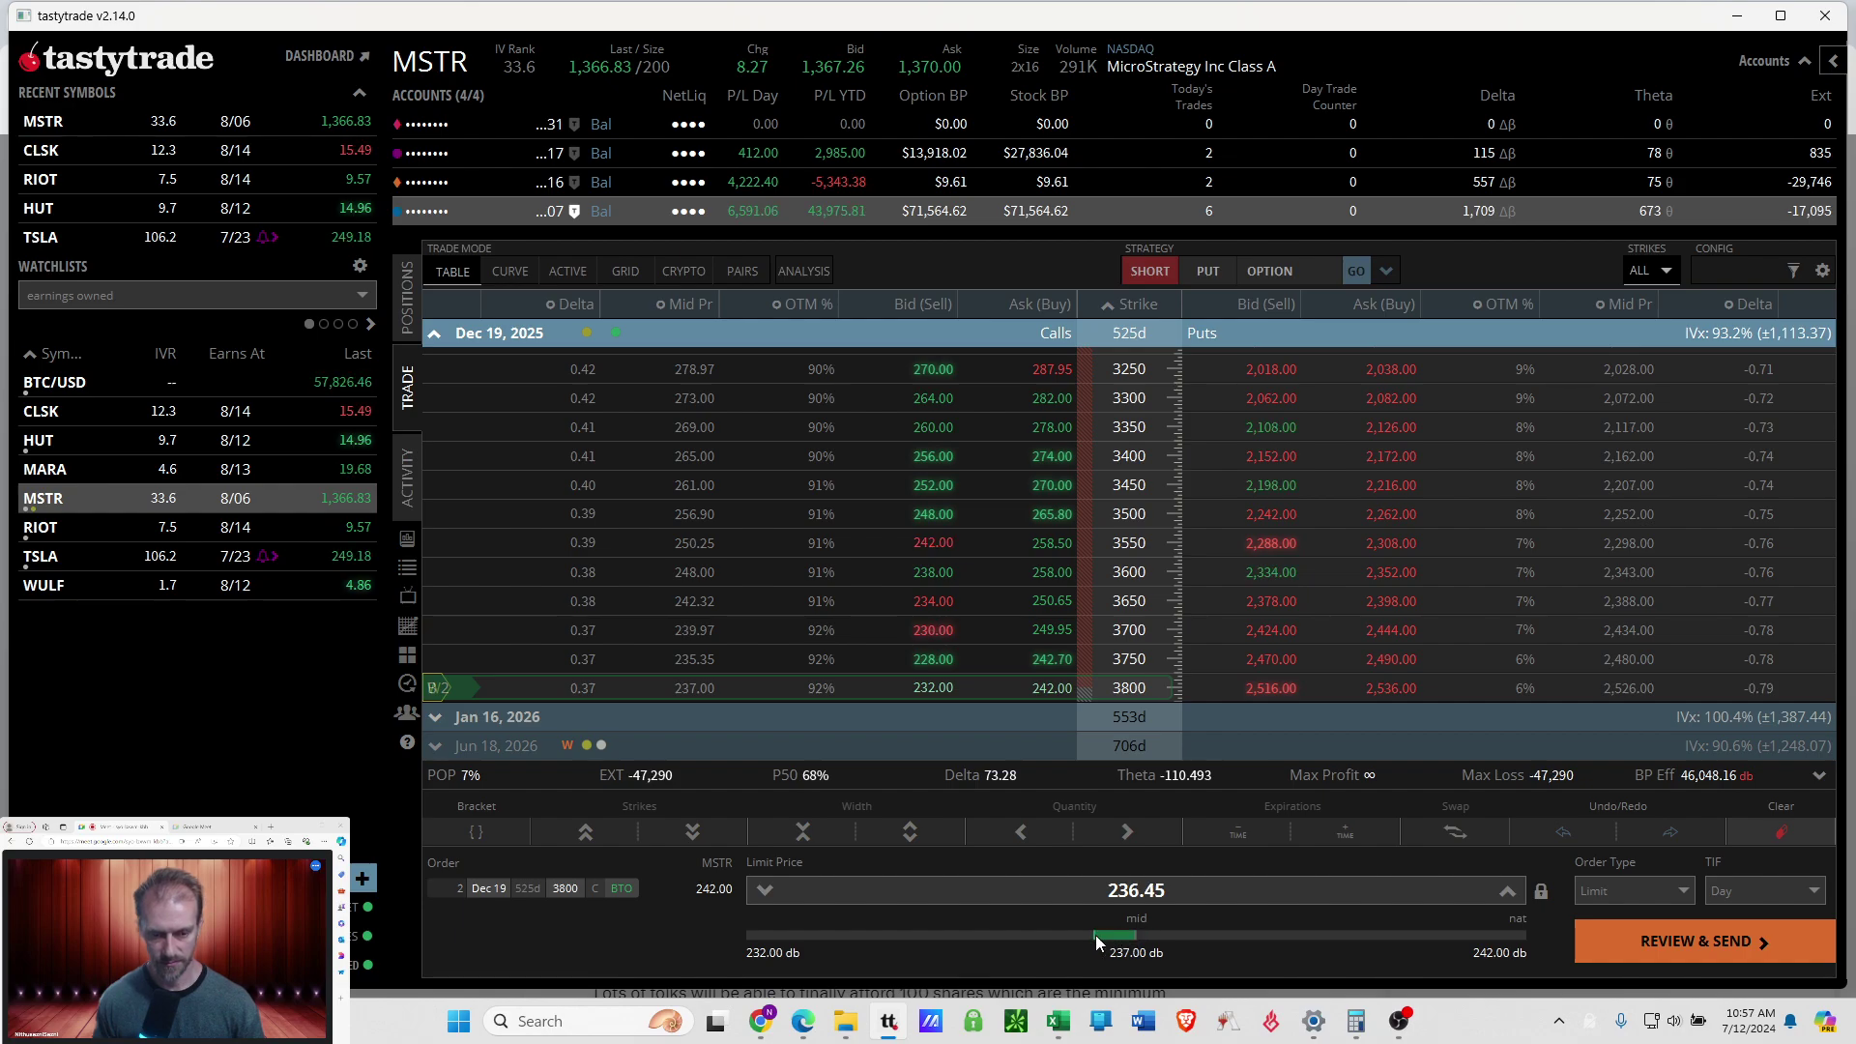
left_click(1628, 957)
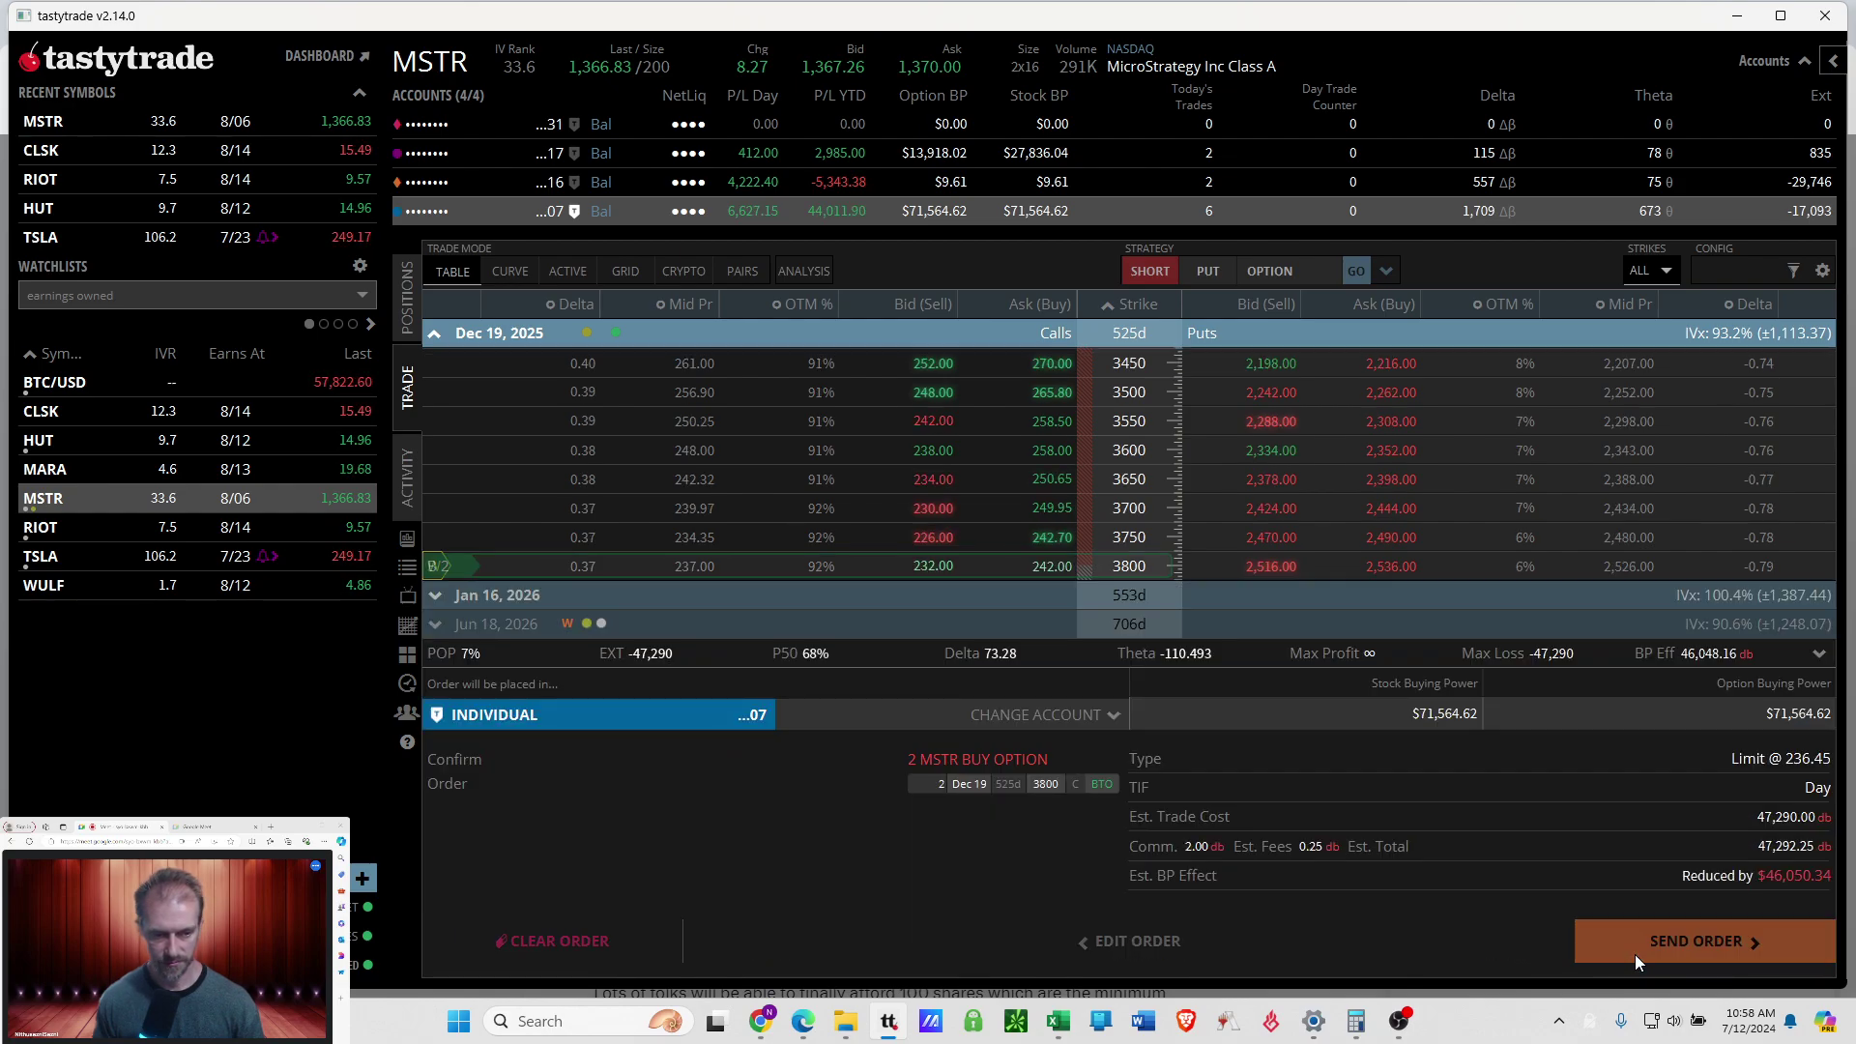
left_click(1634, 954)
Create a closing order for the full MSTR Feb 21 3800 call position of two contracts at a 71.80 limit price and send it.
left_click(408, 318)
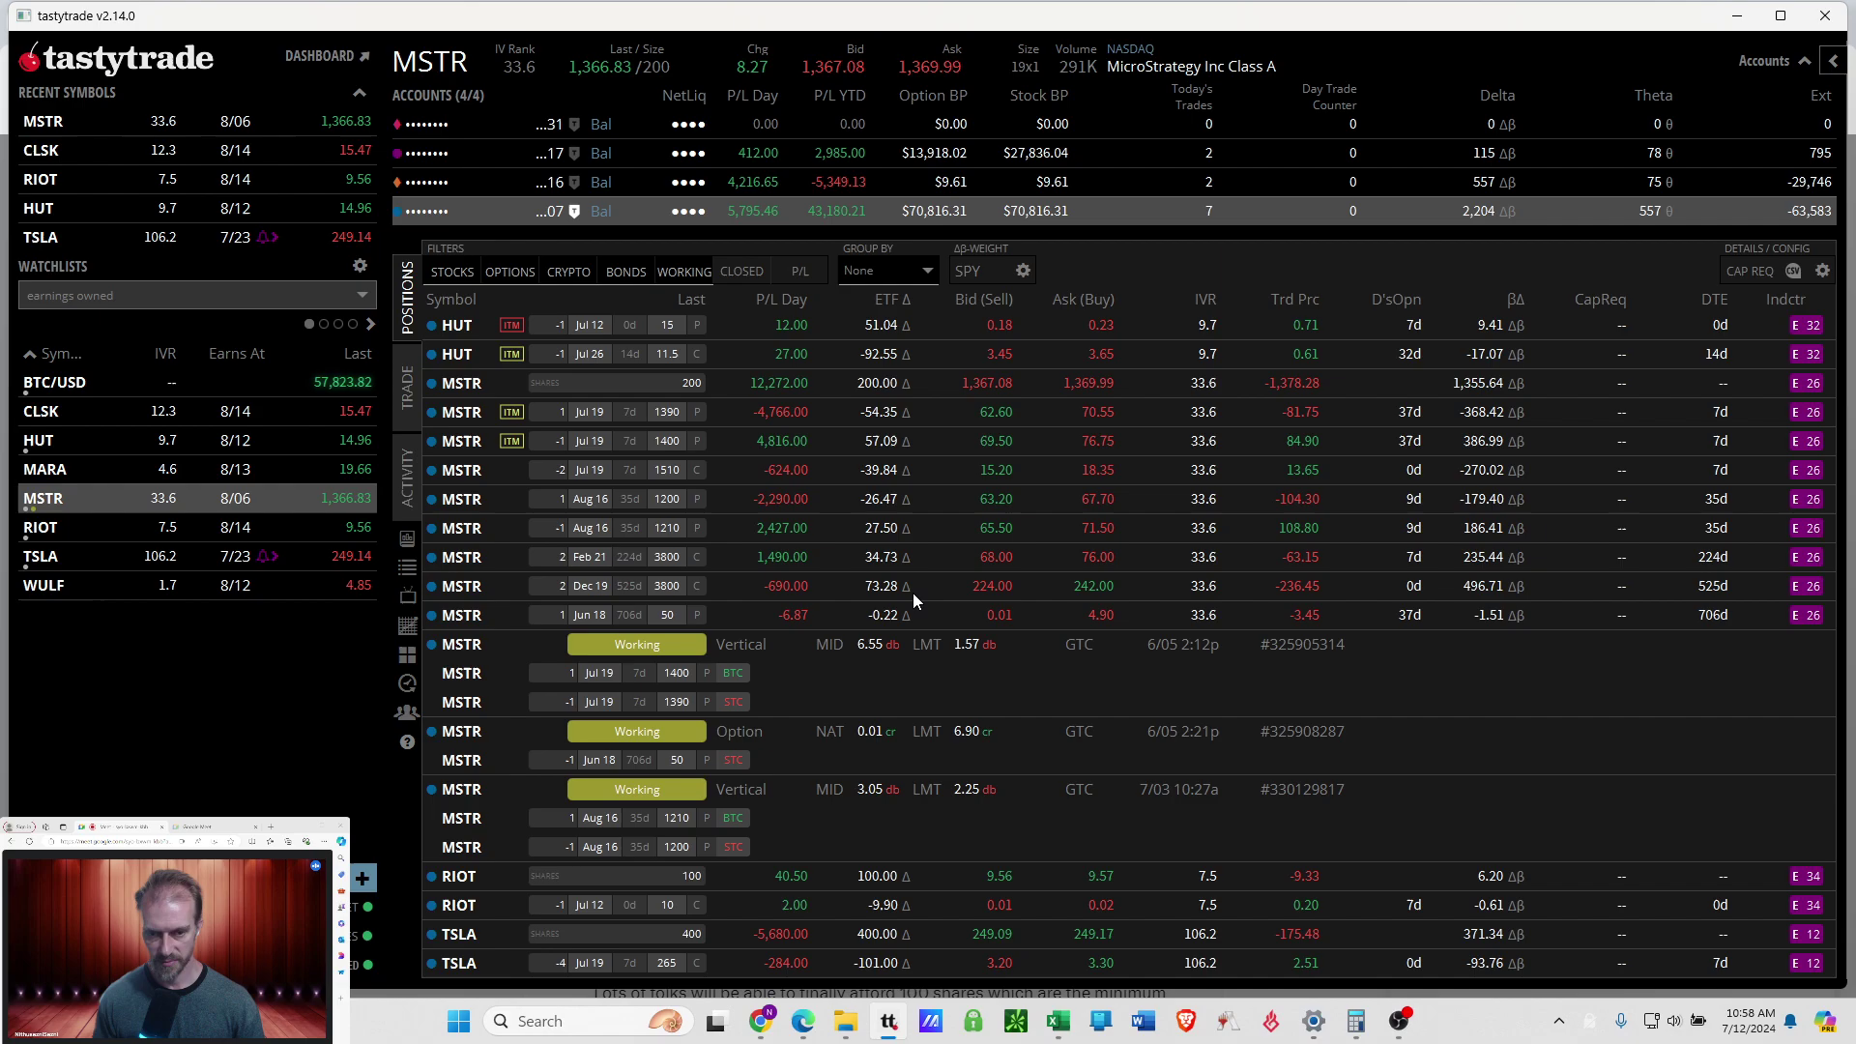
right_click(646, 555)
mouse_move(717, 577)
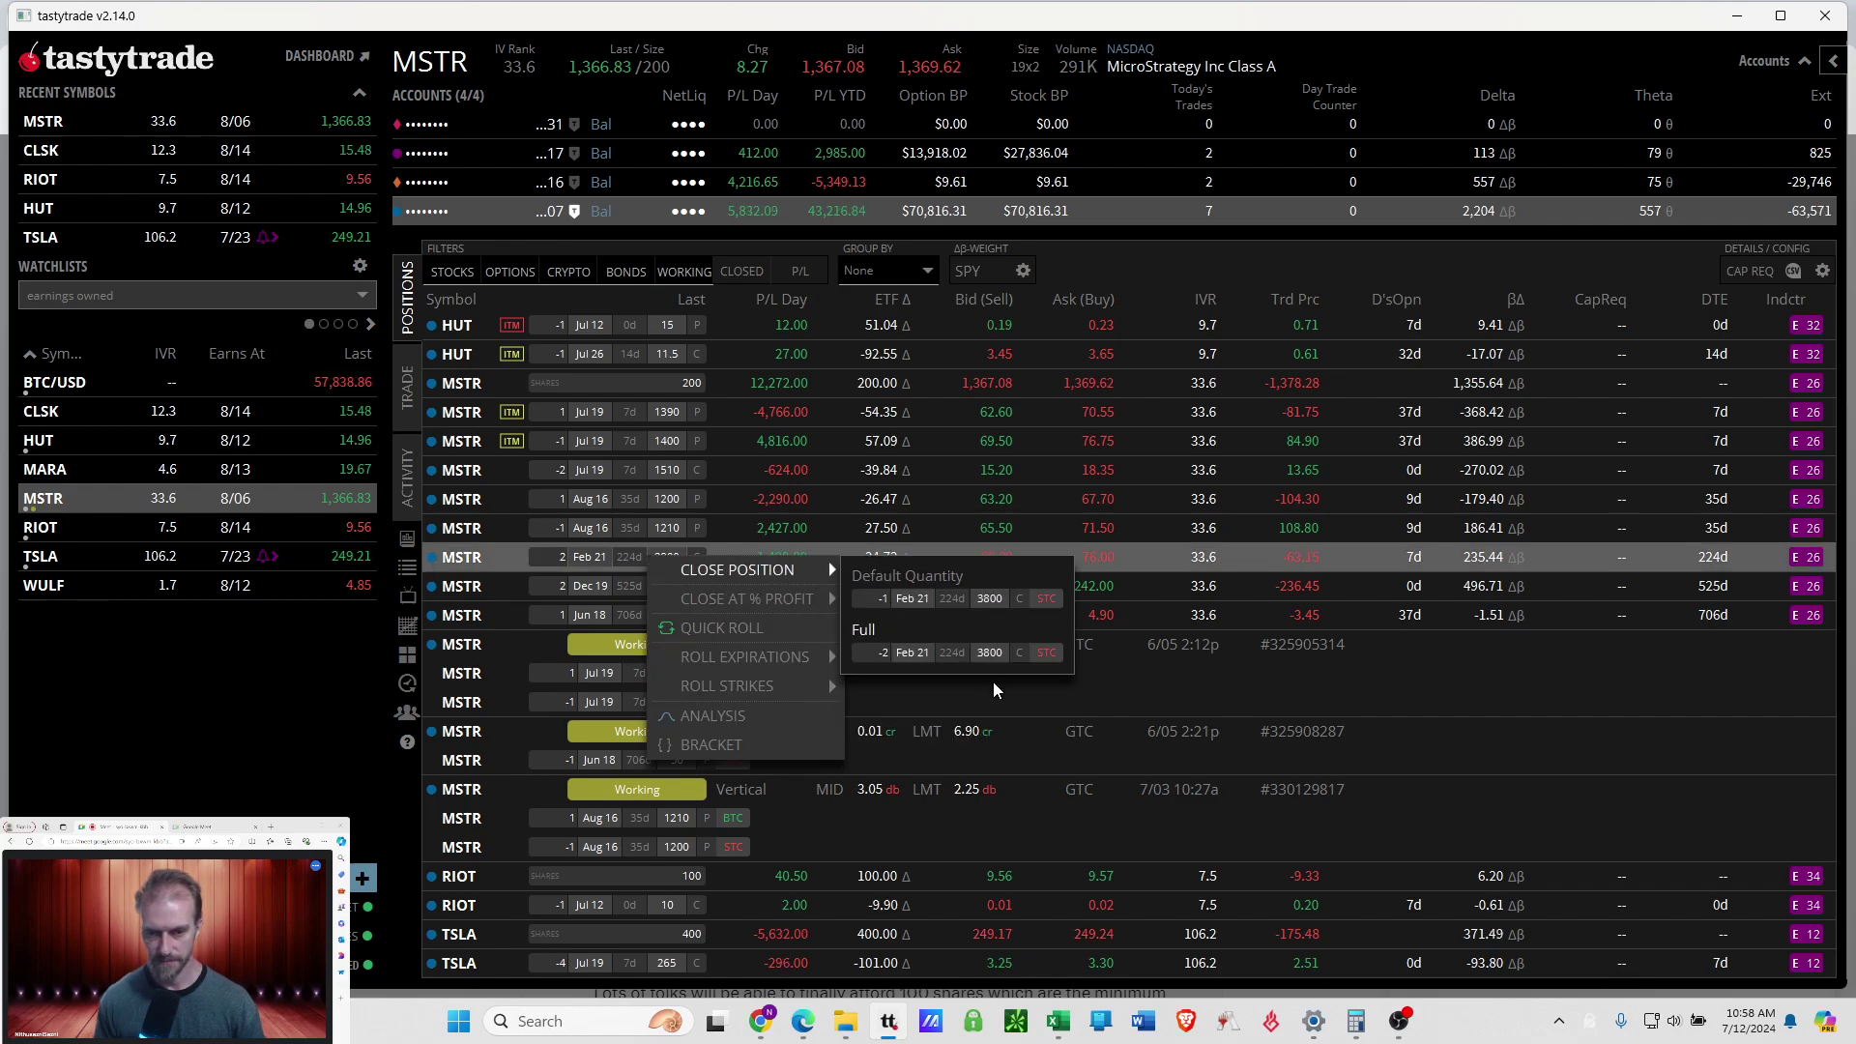
left_click(999, 653)
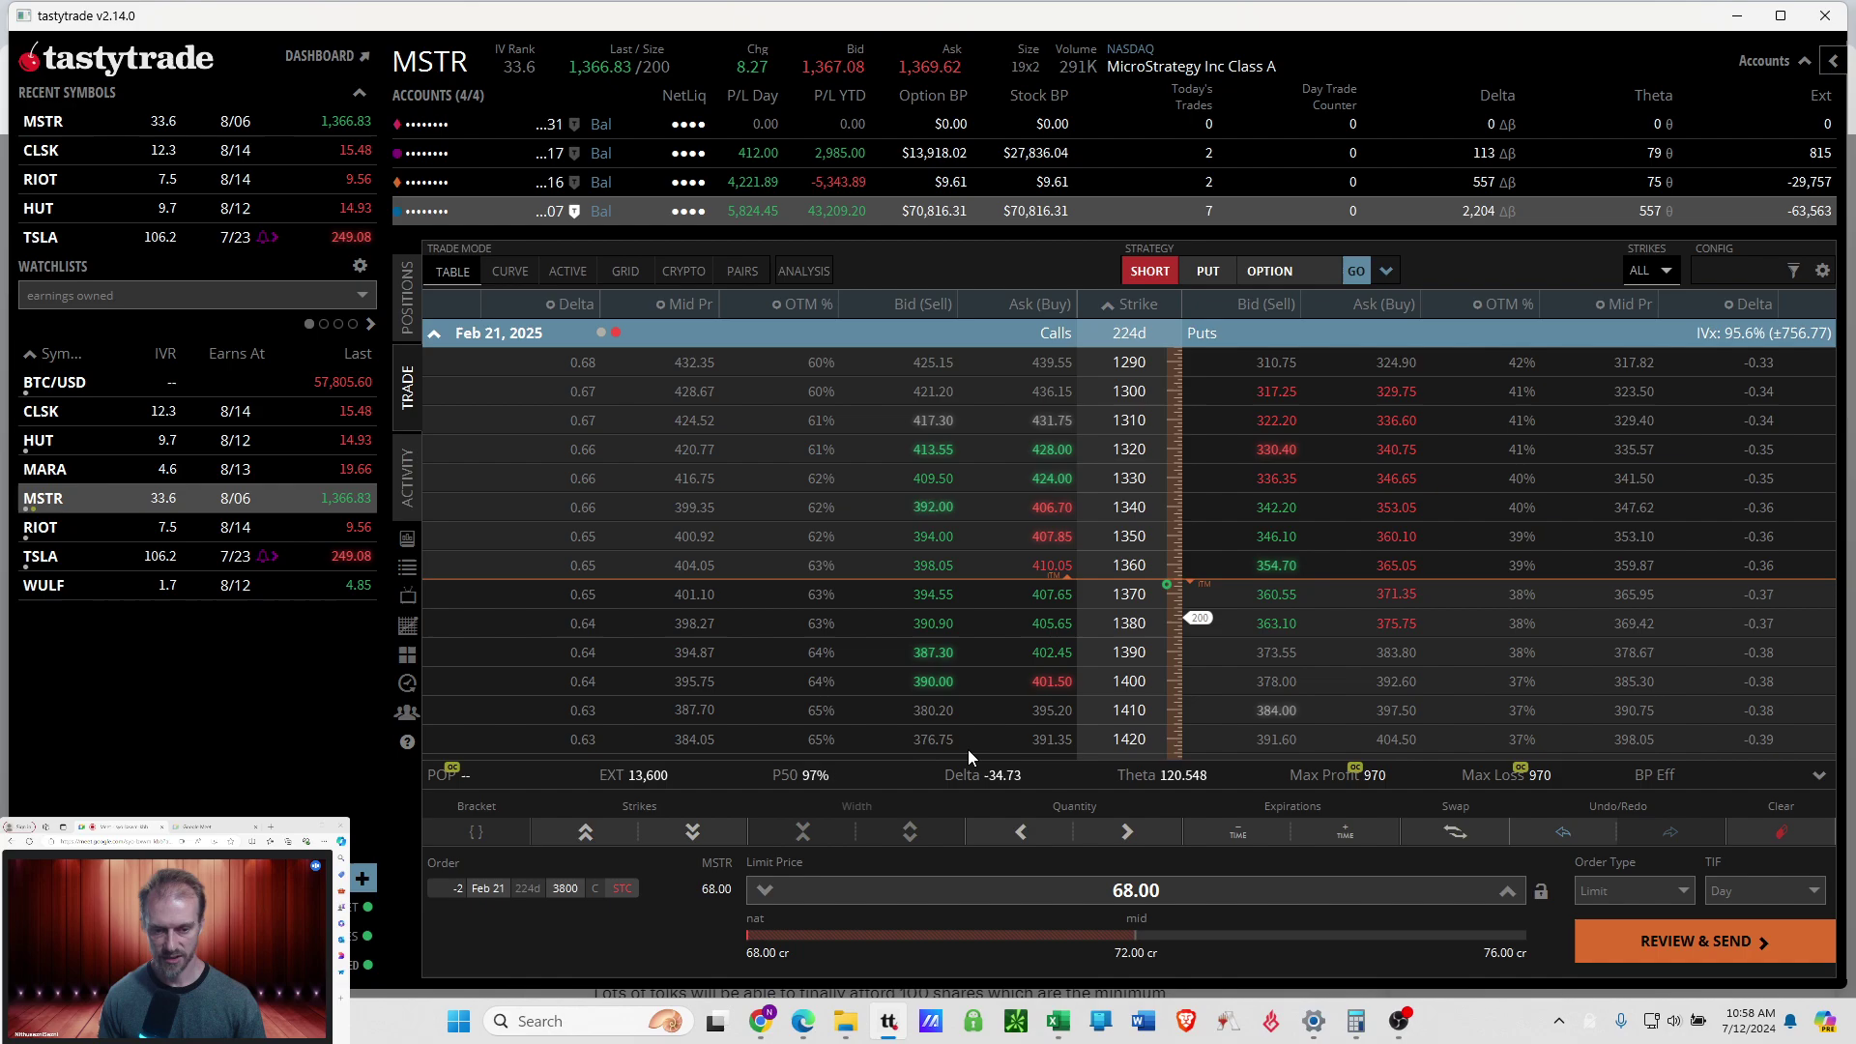
left_click(1117, 935)
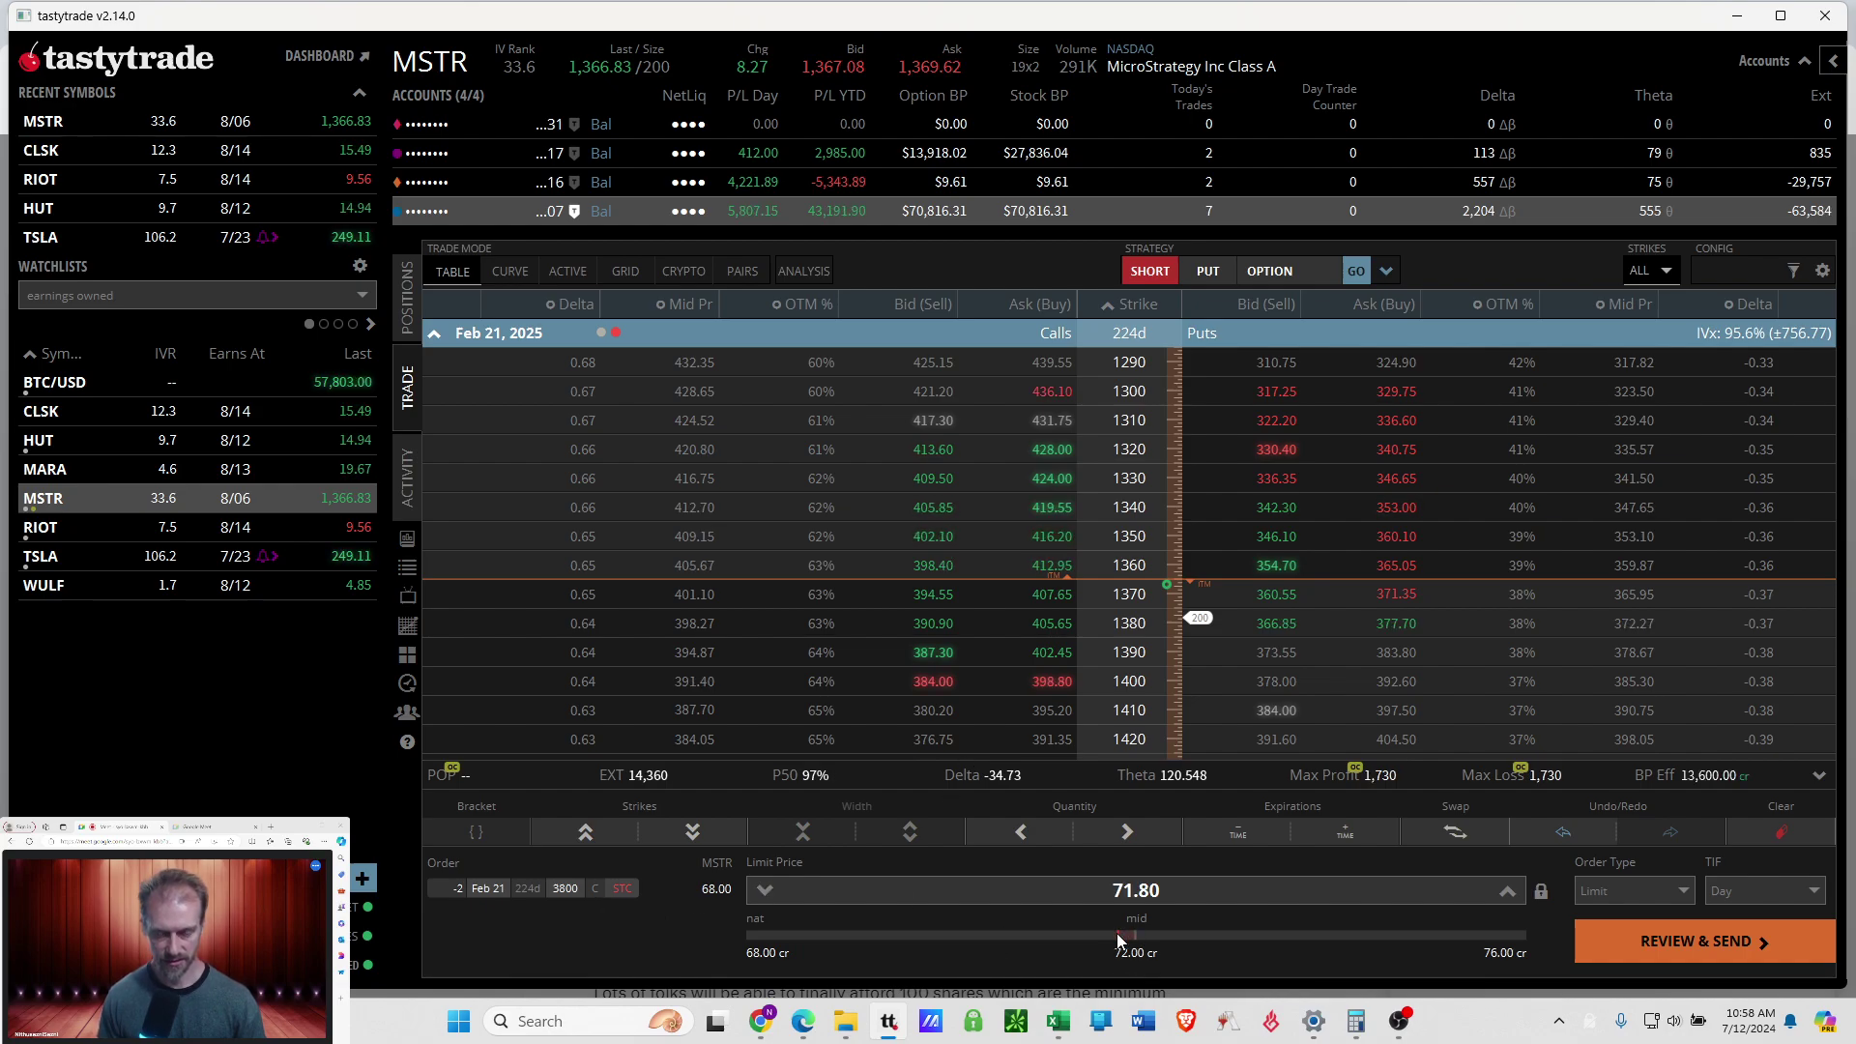
left_click(1645, 937)
left_click(1645, 944)
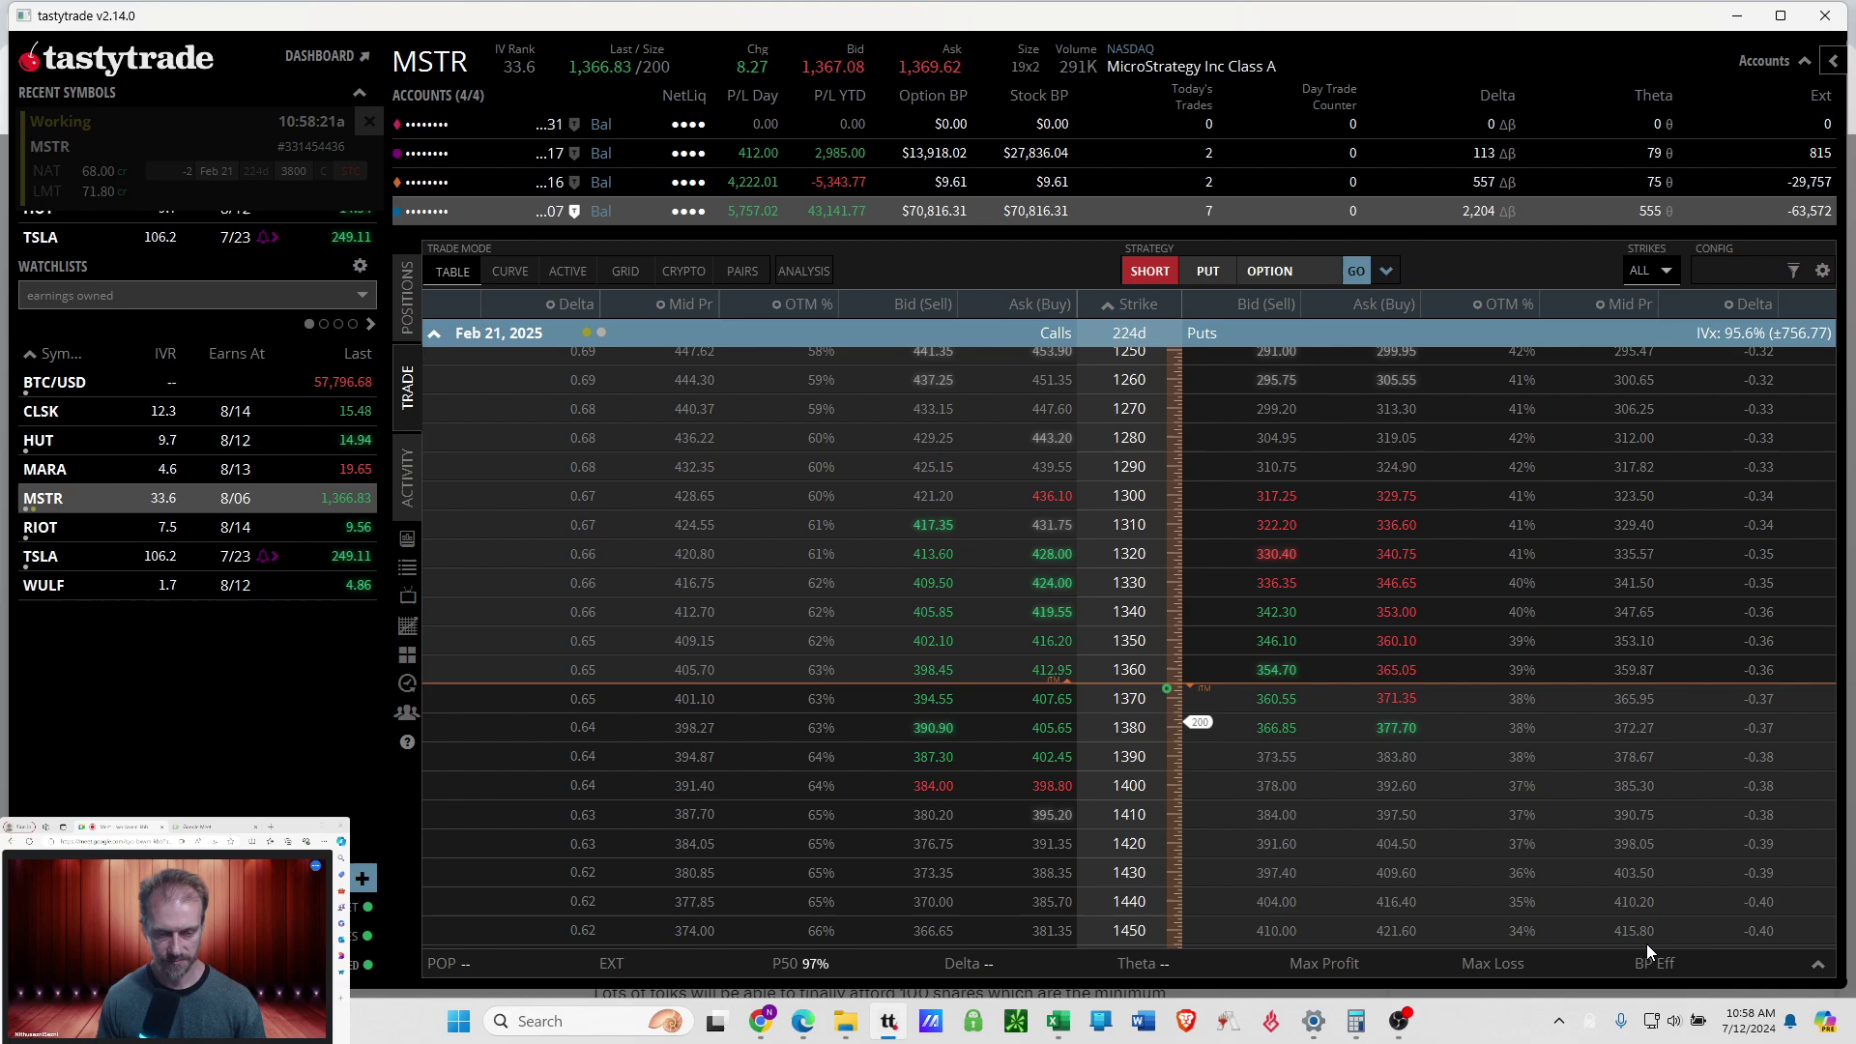
Replace the working Feb 21 3800 call sell order with one at a 70.95 limit price and send it.
left_click(414, 319)
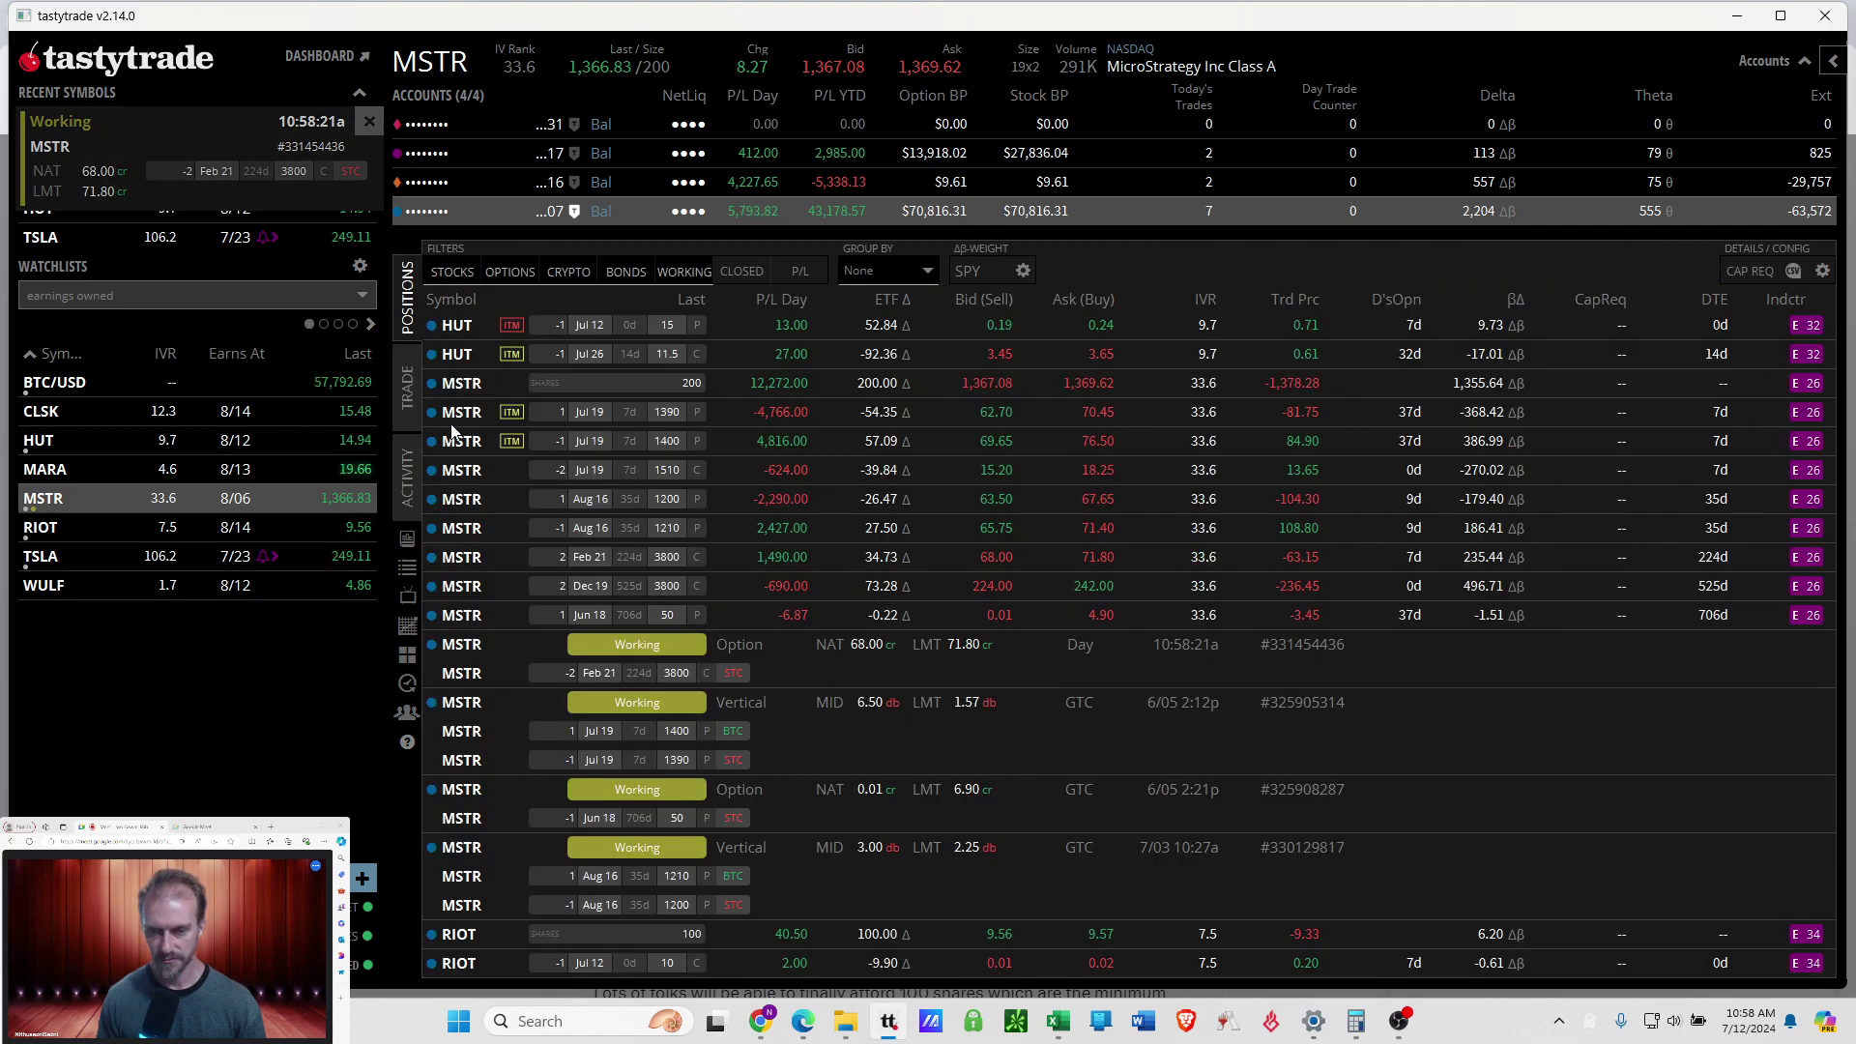
right_click(516, 651)
left_click(507, 694)
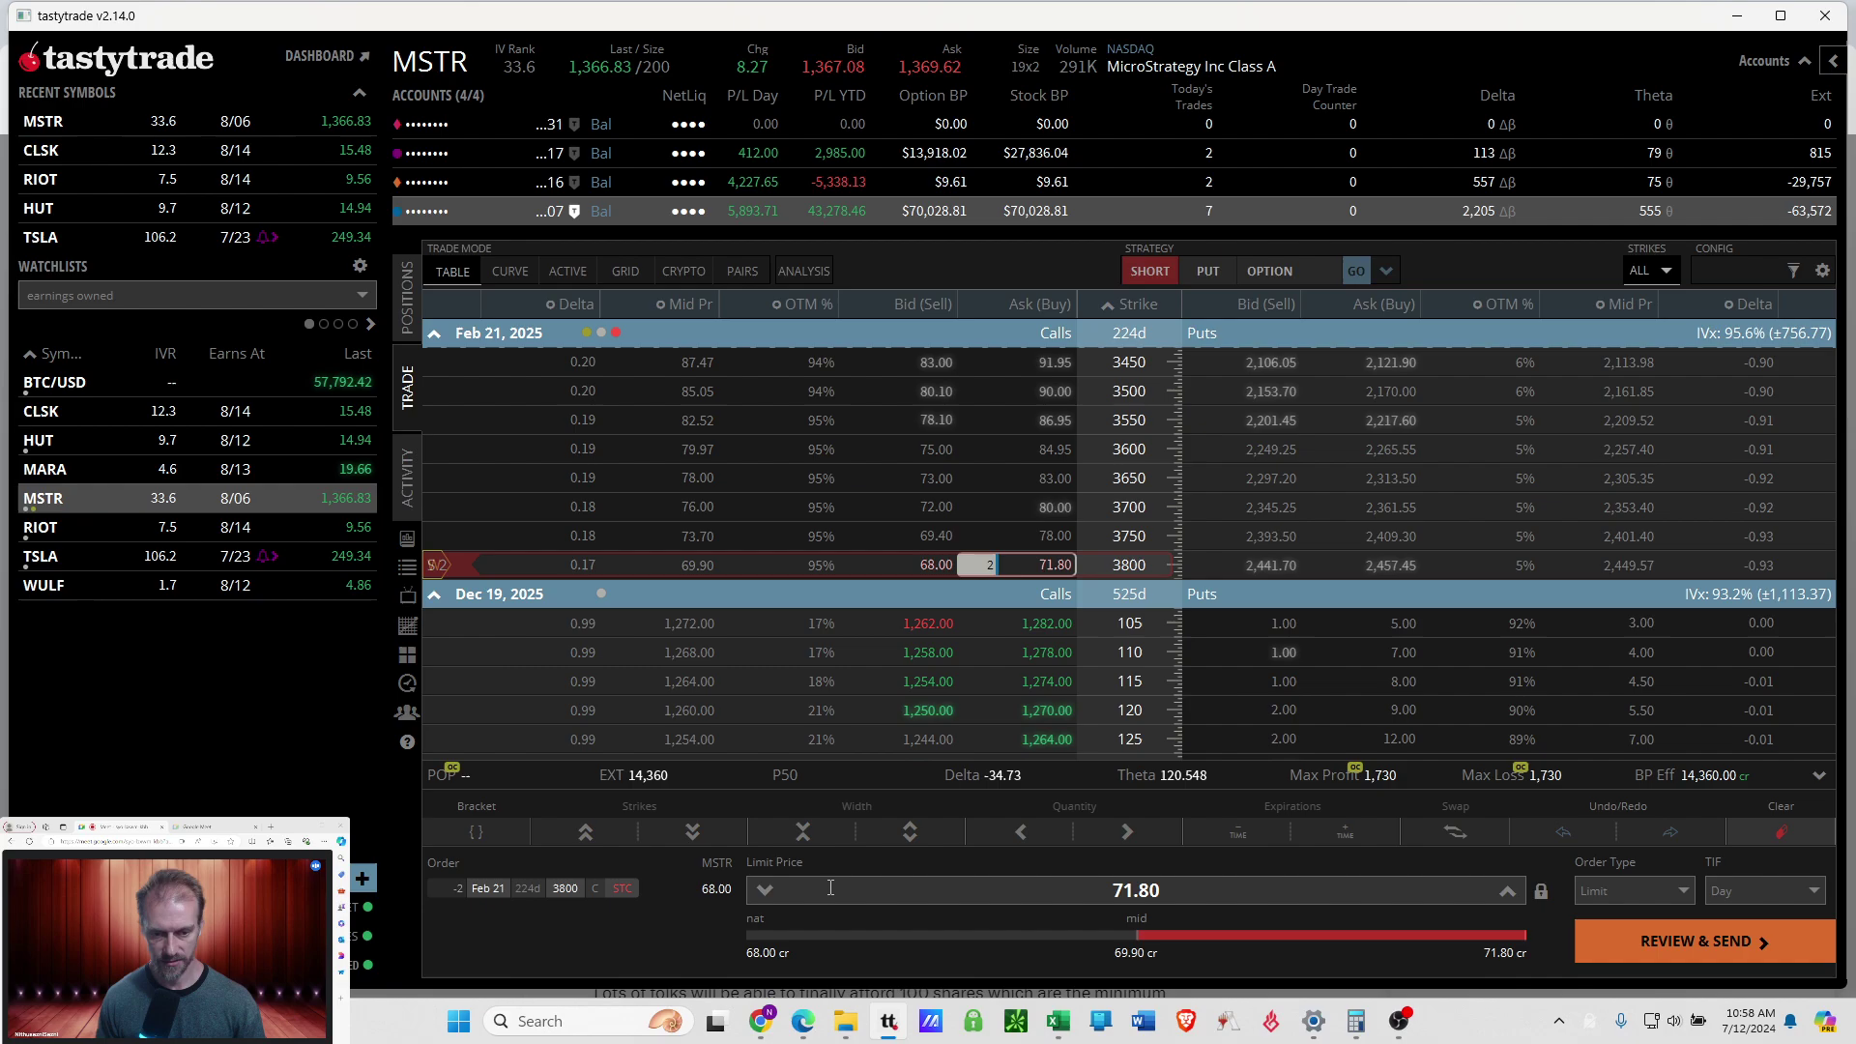
left_click(1358, 936)
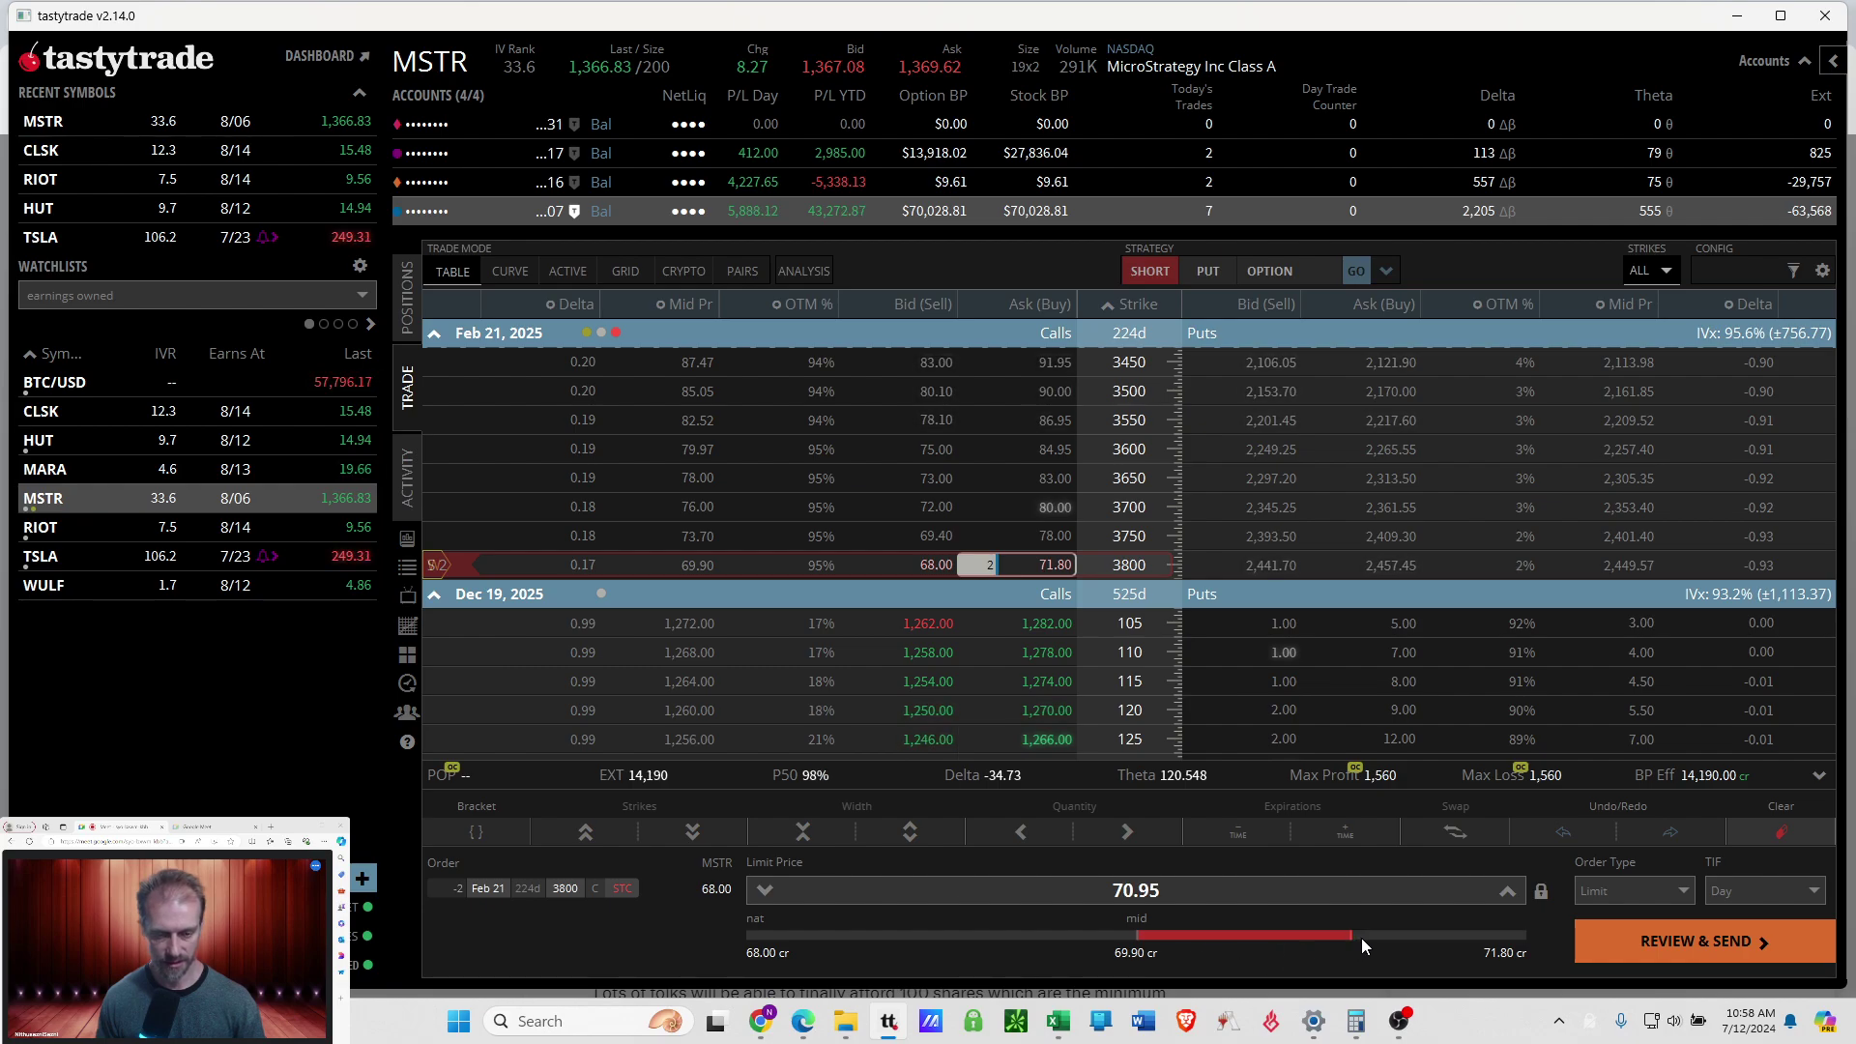
left_click(1651, 936)
left_click(1655, 940)
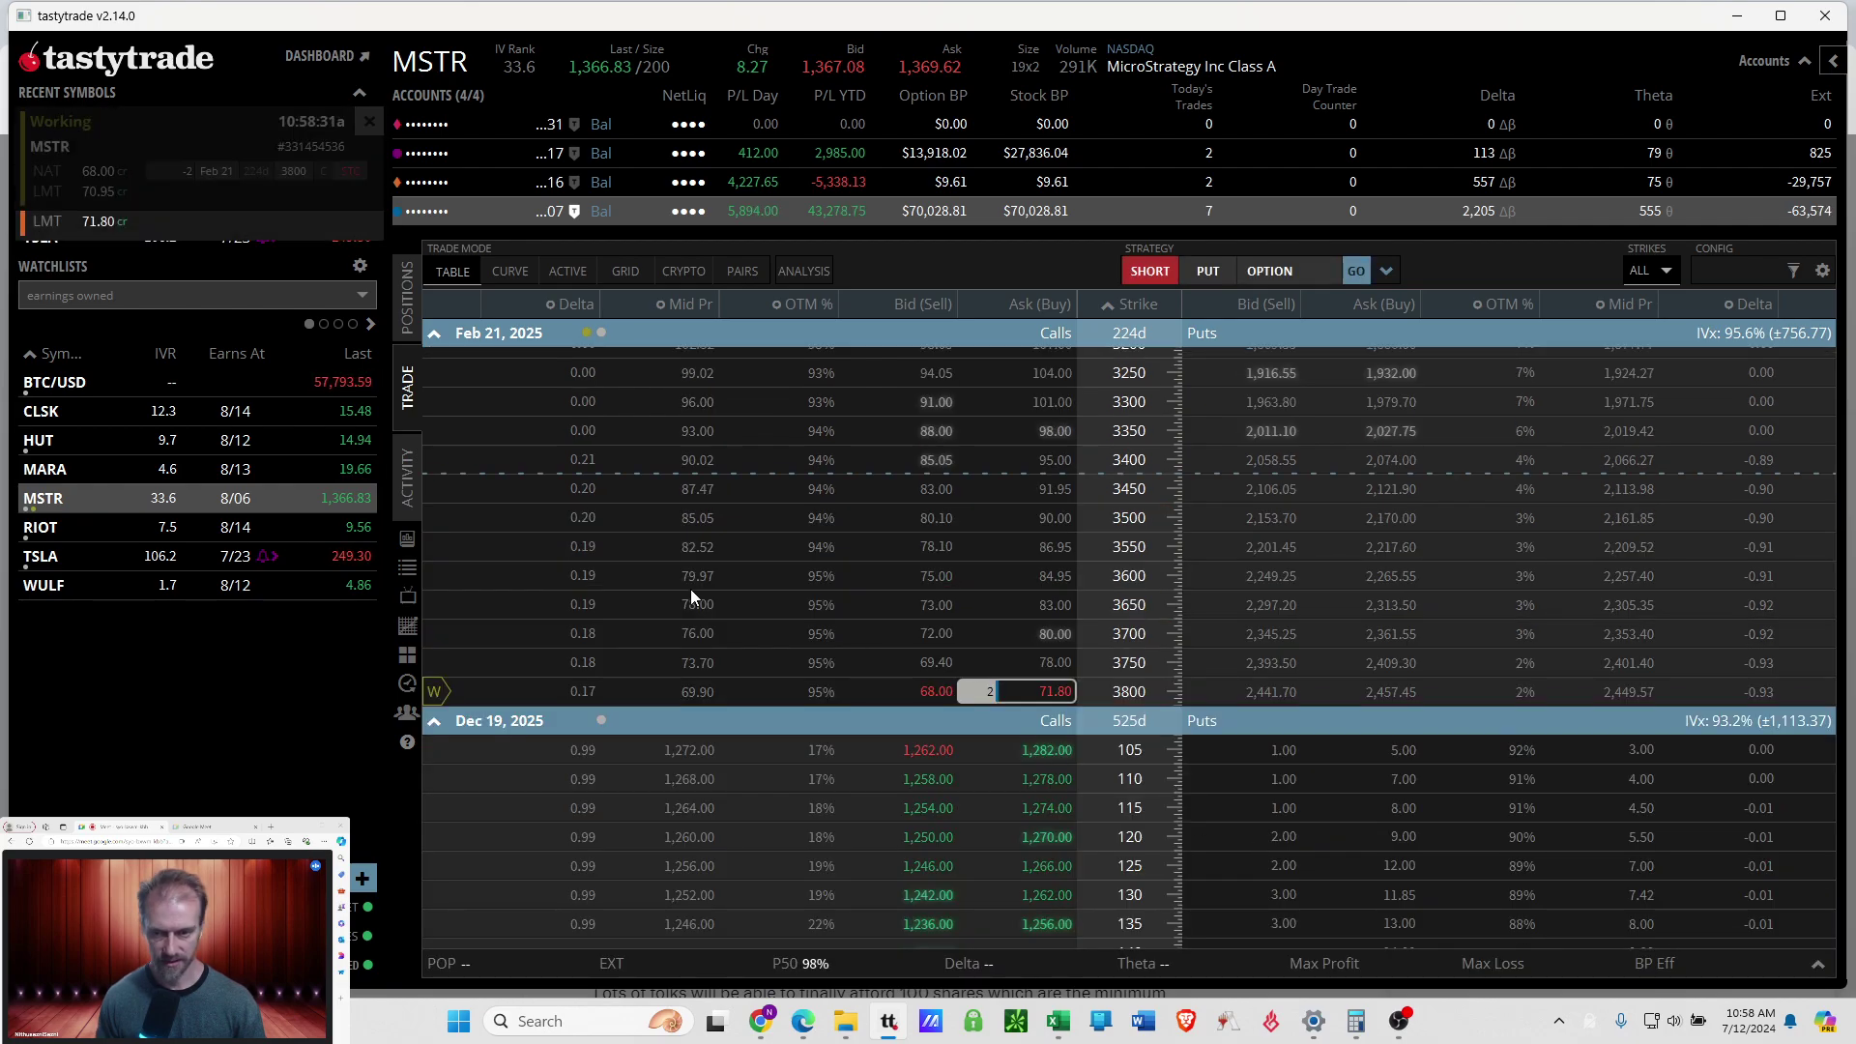
Prepare a replacement for the working Feb 21 3800 call sell order with its limit price lowered to 70.35.
left_click(411, 320)
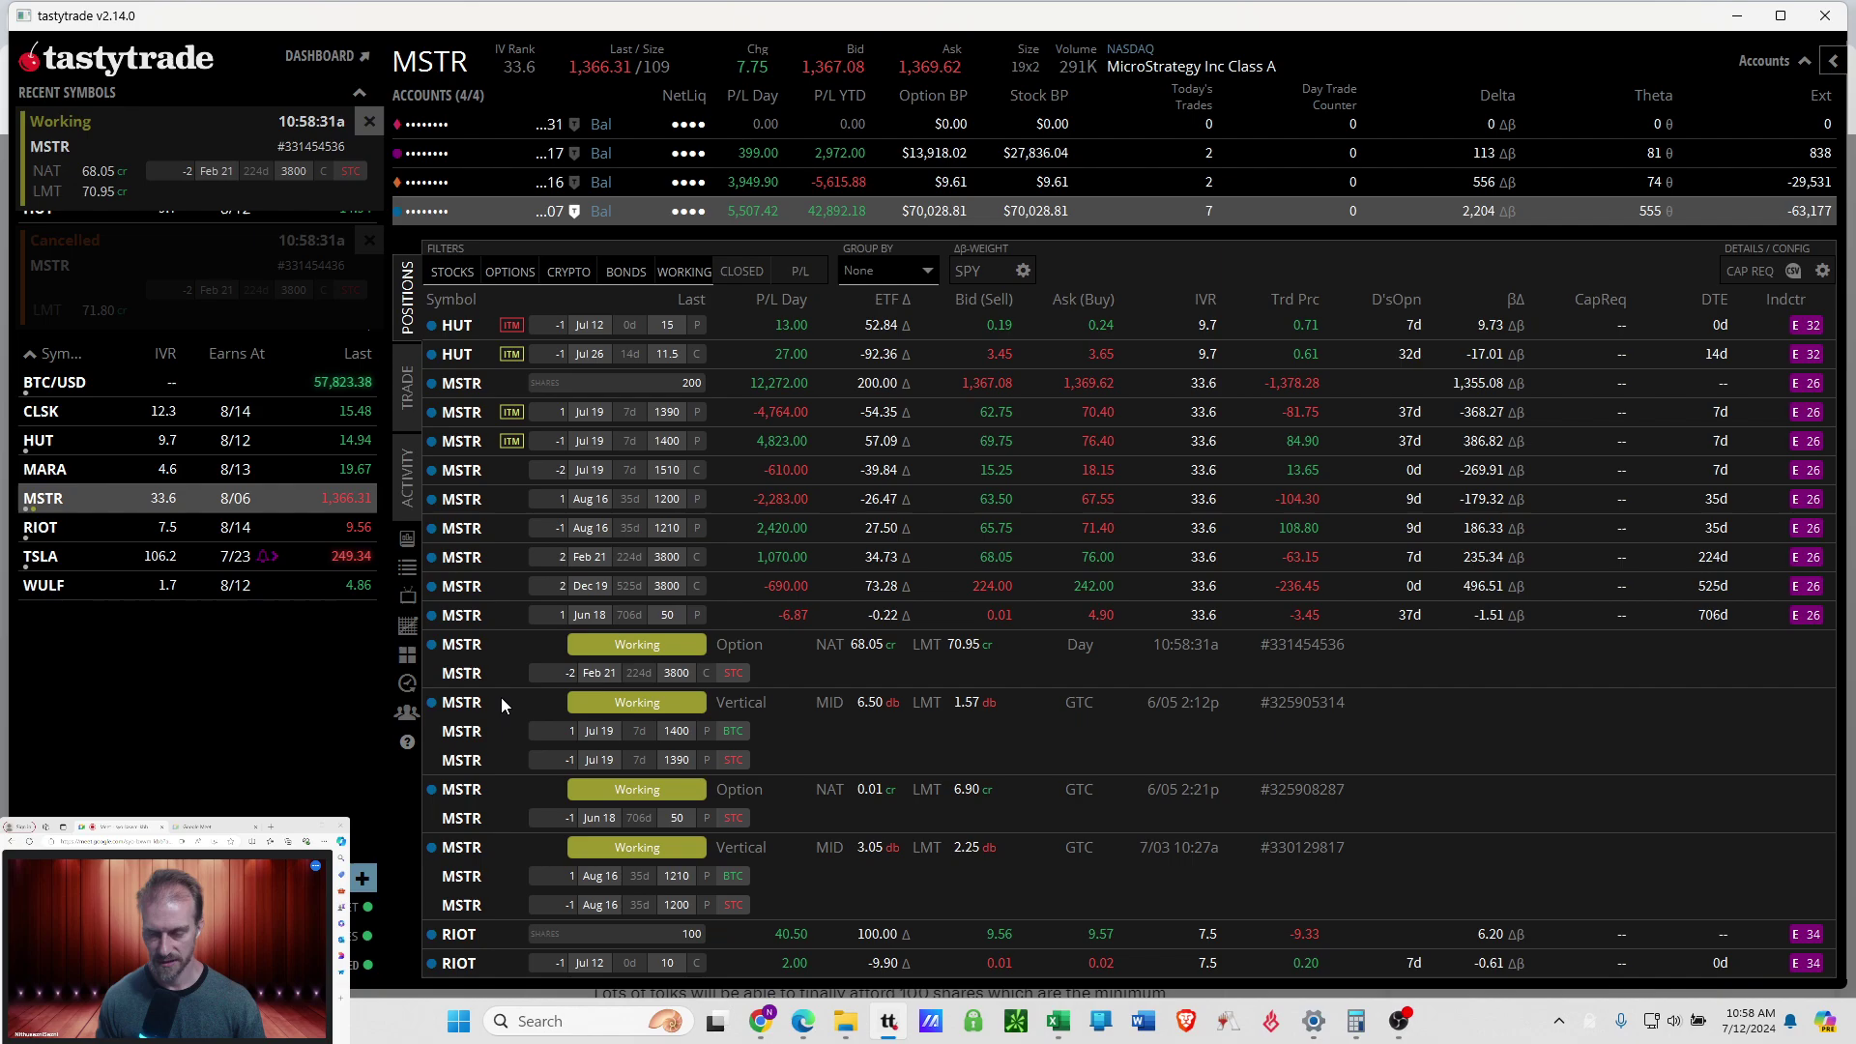
right_click(520, 647)
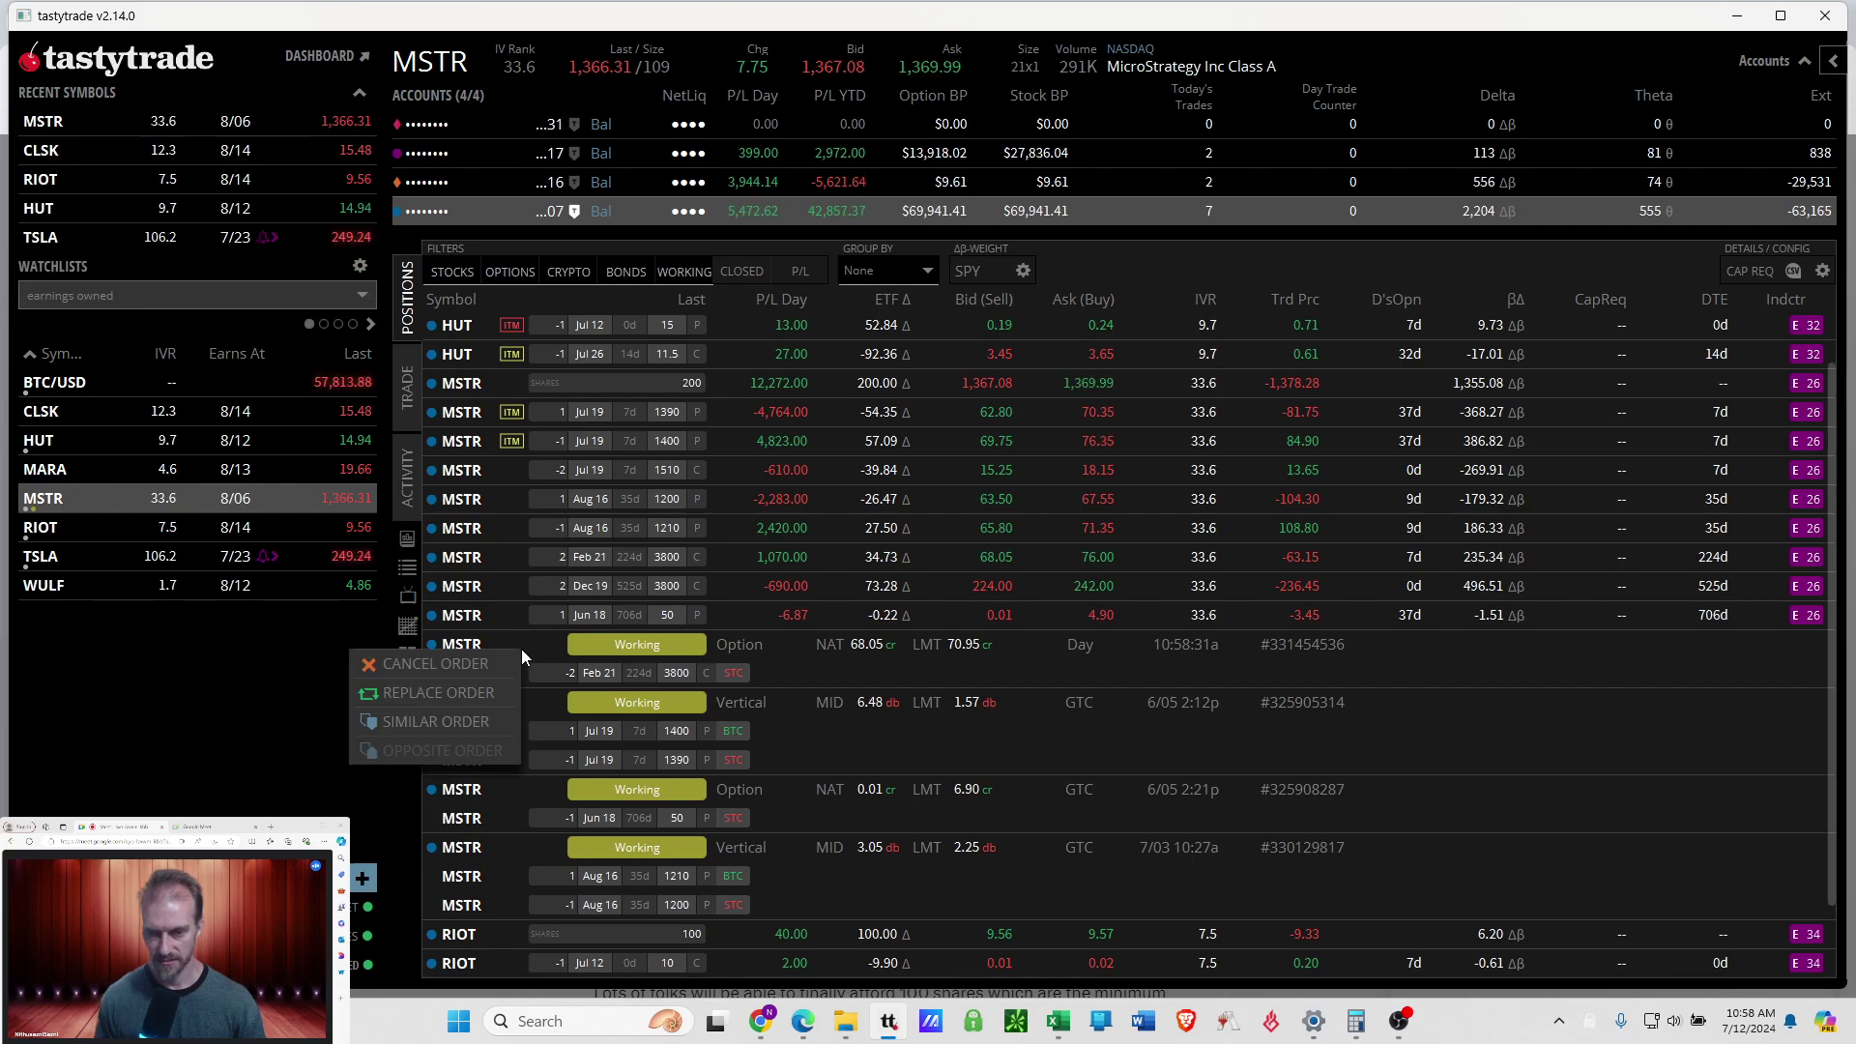
left_click(495, 694)
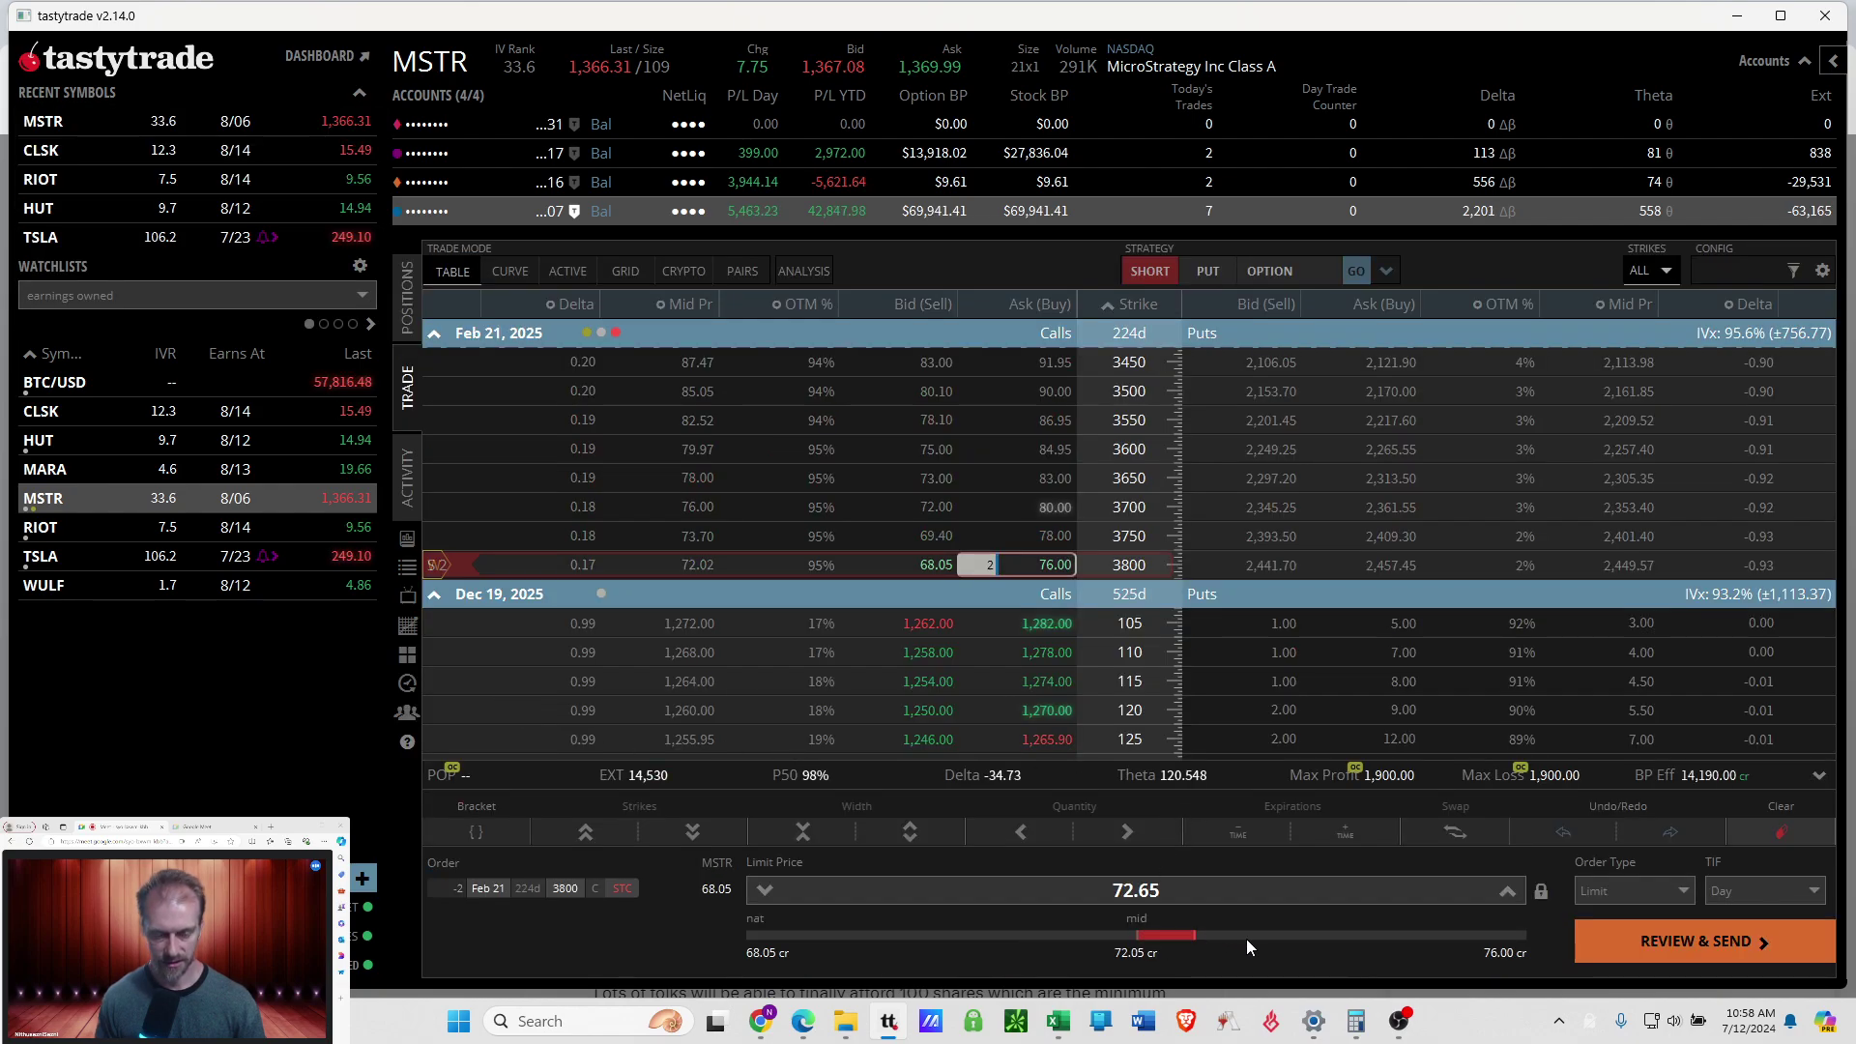
left_click_drag(1163, 942, 1096, 931)
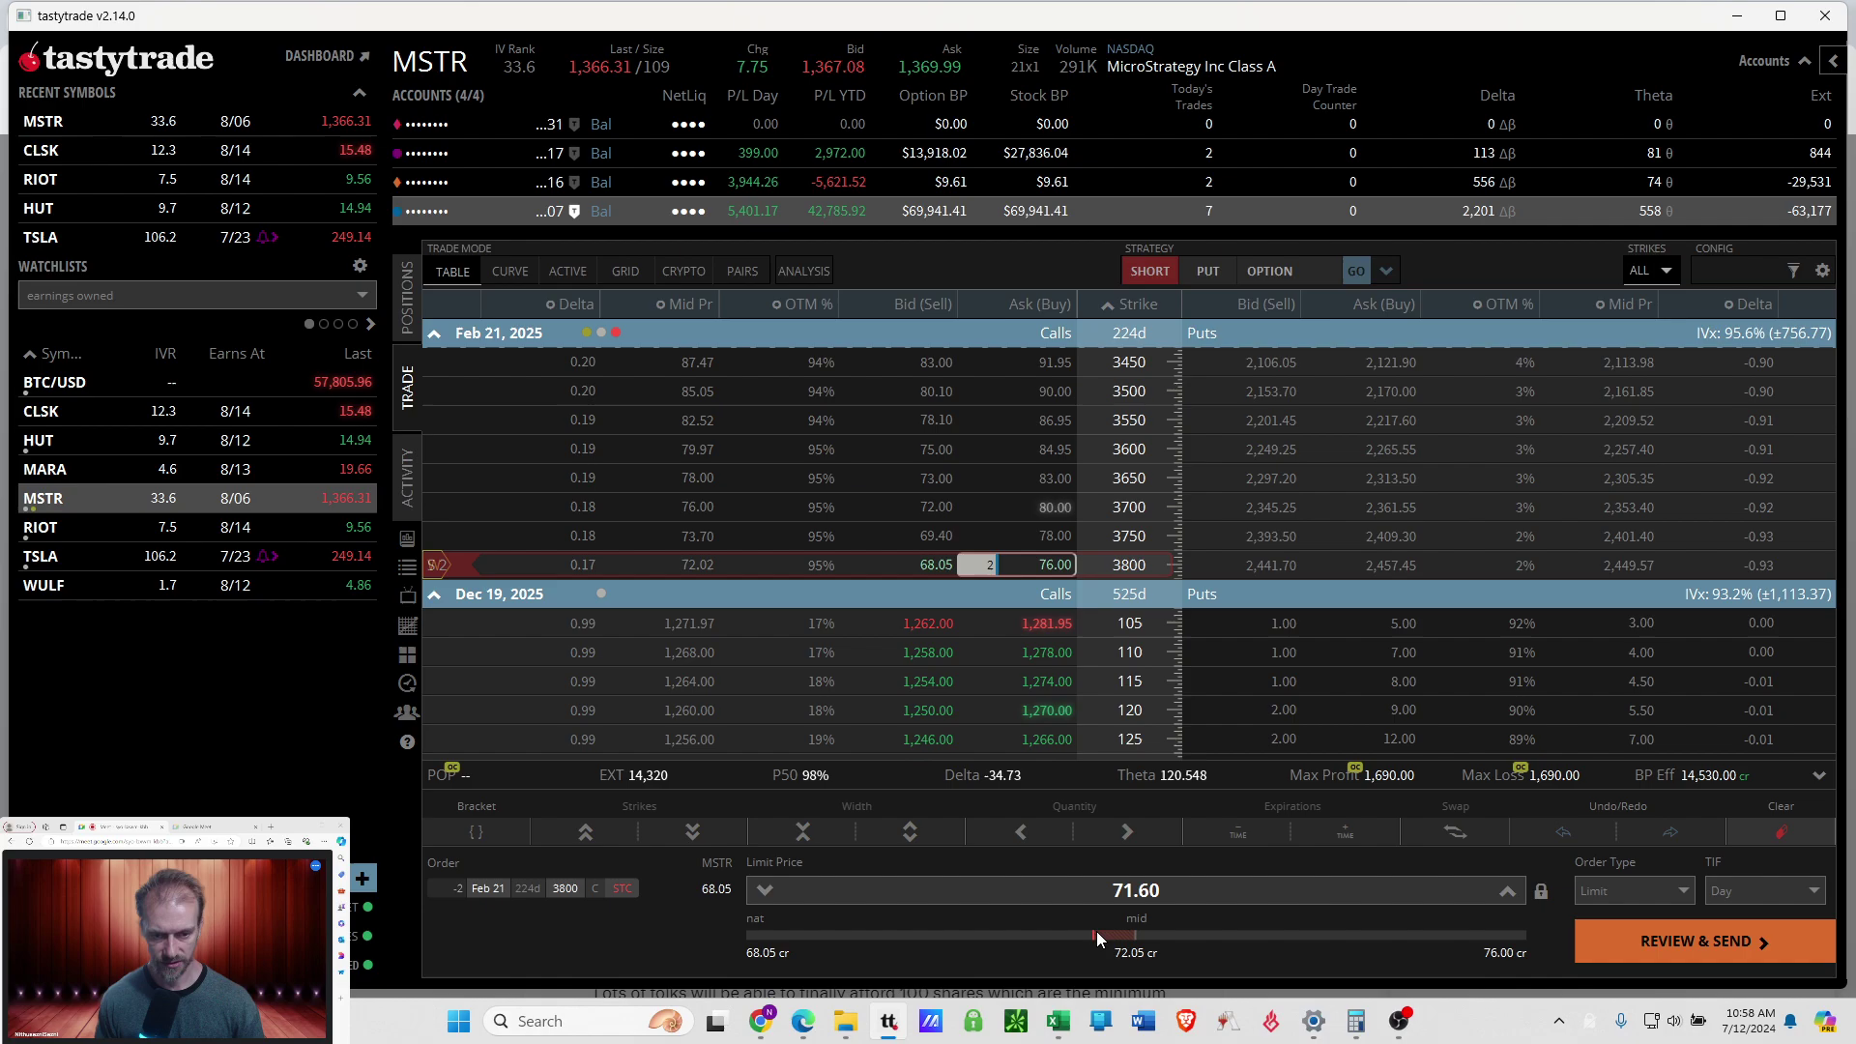
left_click(1070, 931)
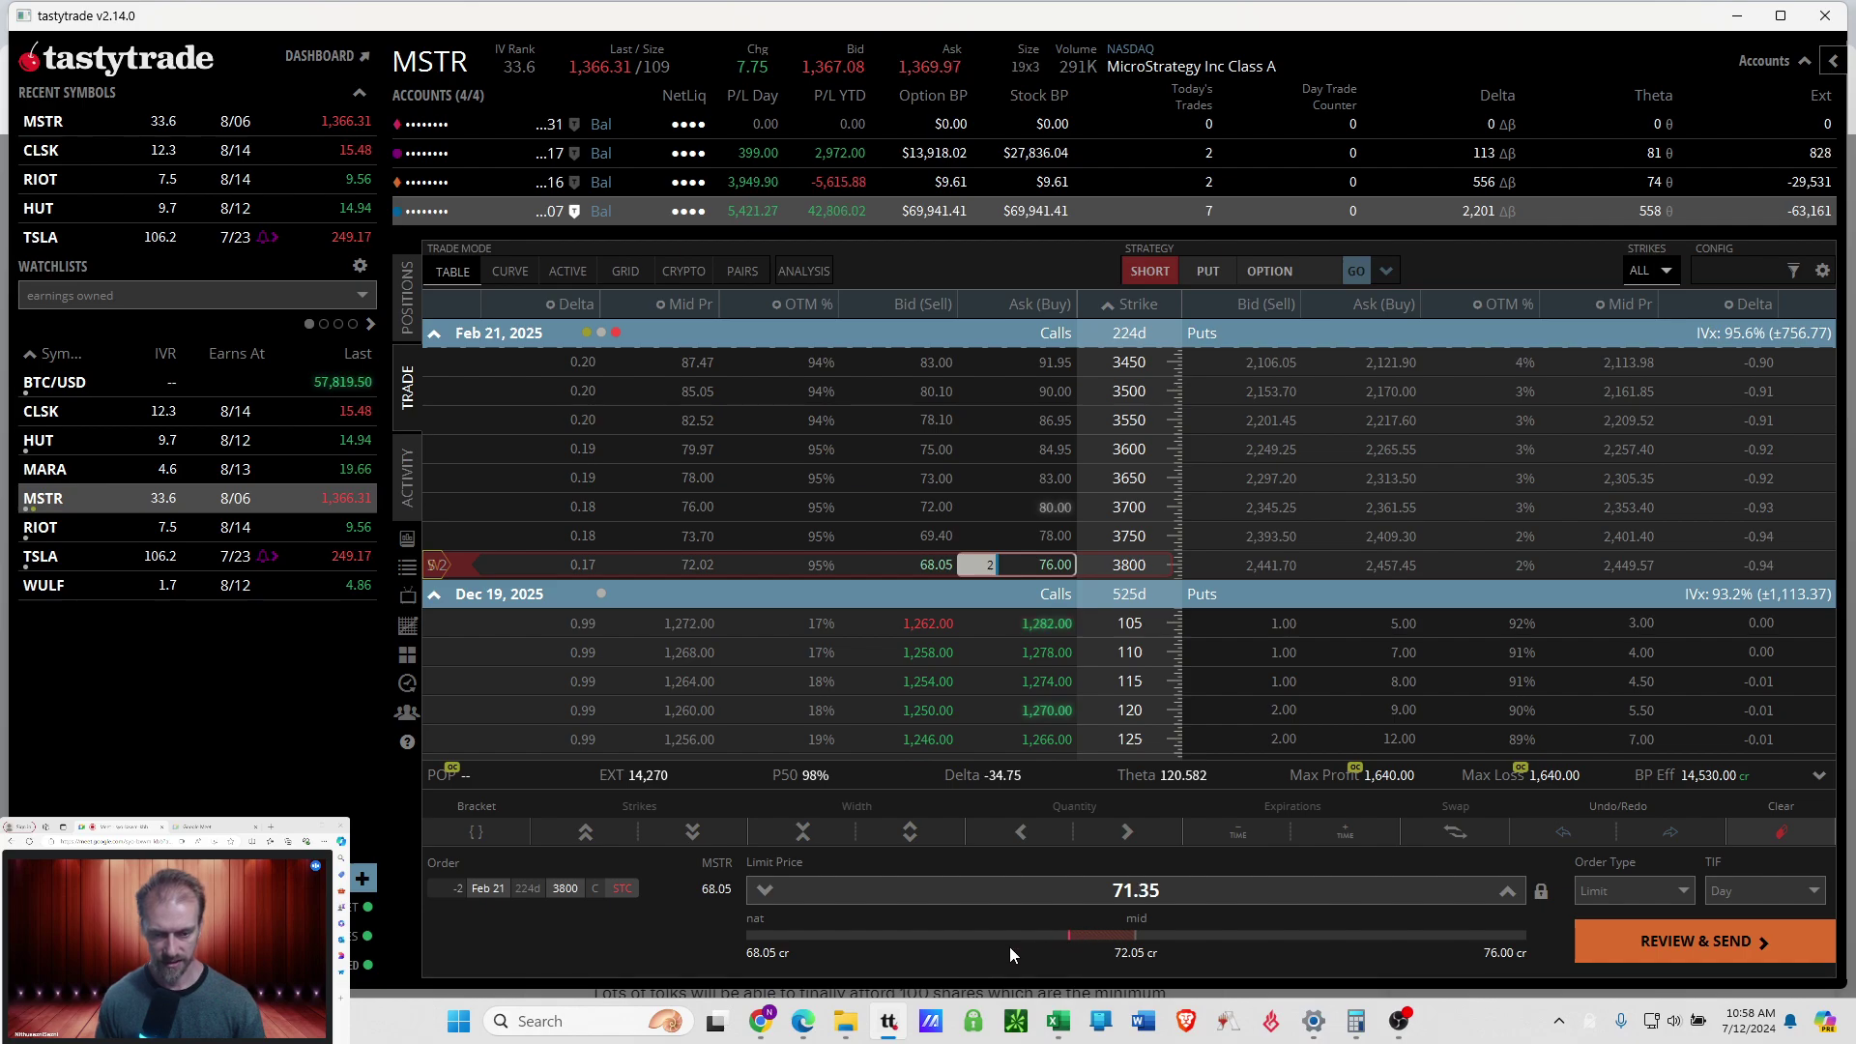
left_click(972, 936)
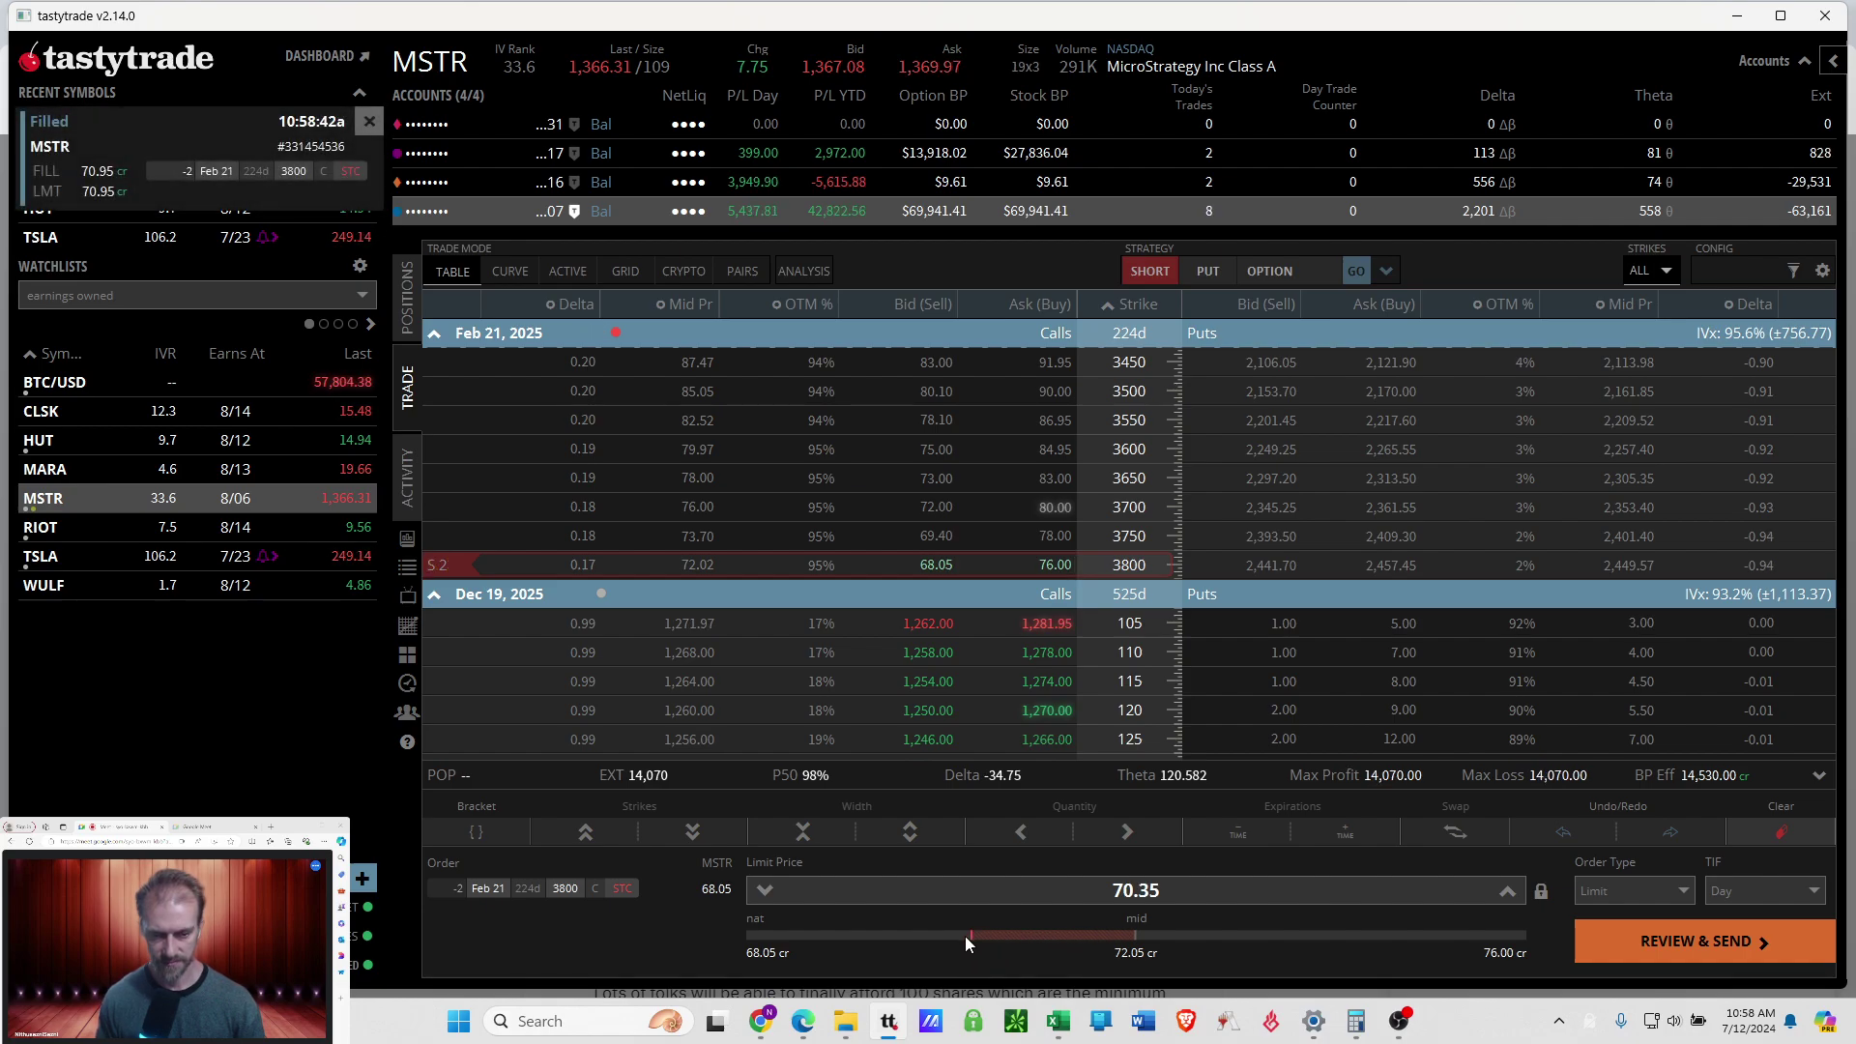
Check the MSTR Dec 19 3800 call position in the list of open positions.
left_click(408, 319)
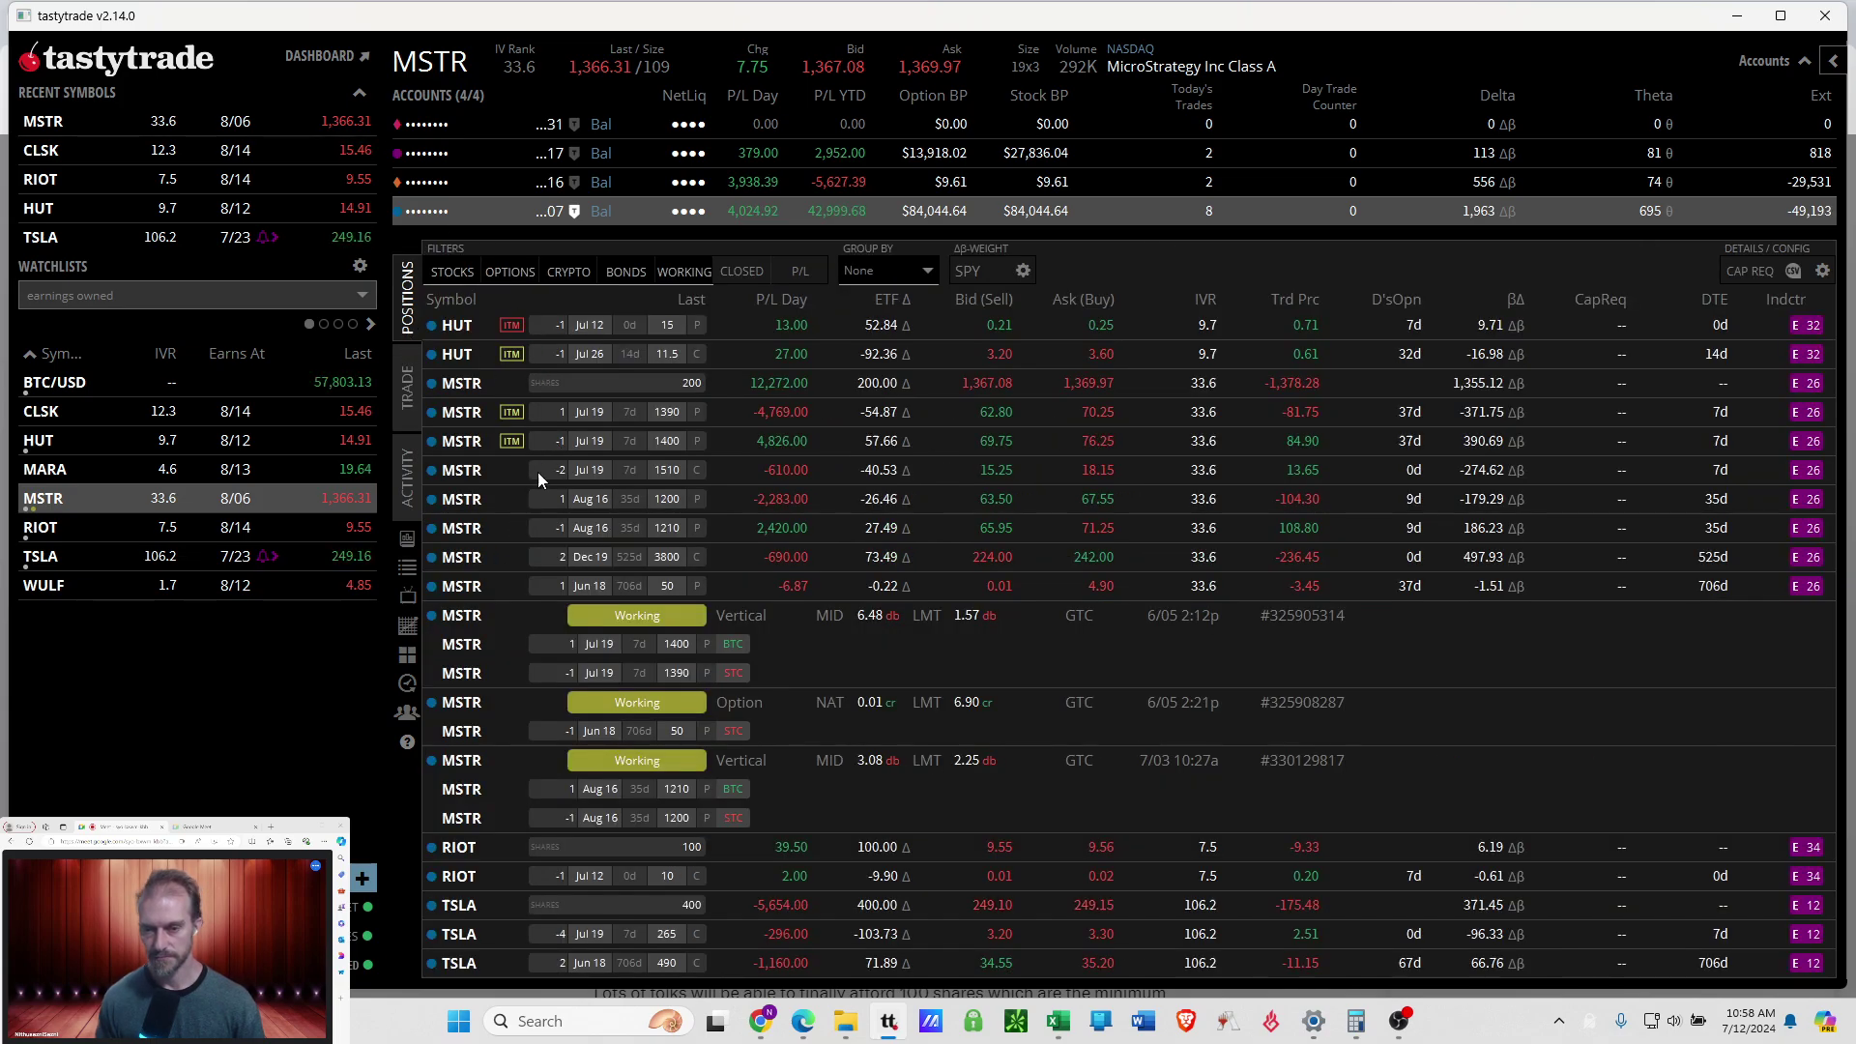
left_click(514, 559)
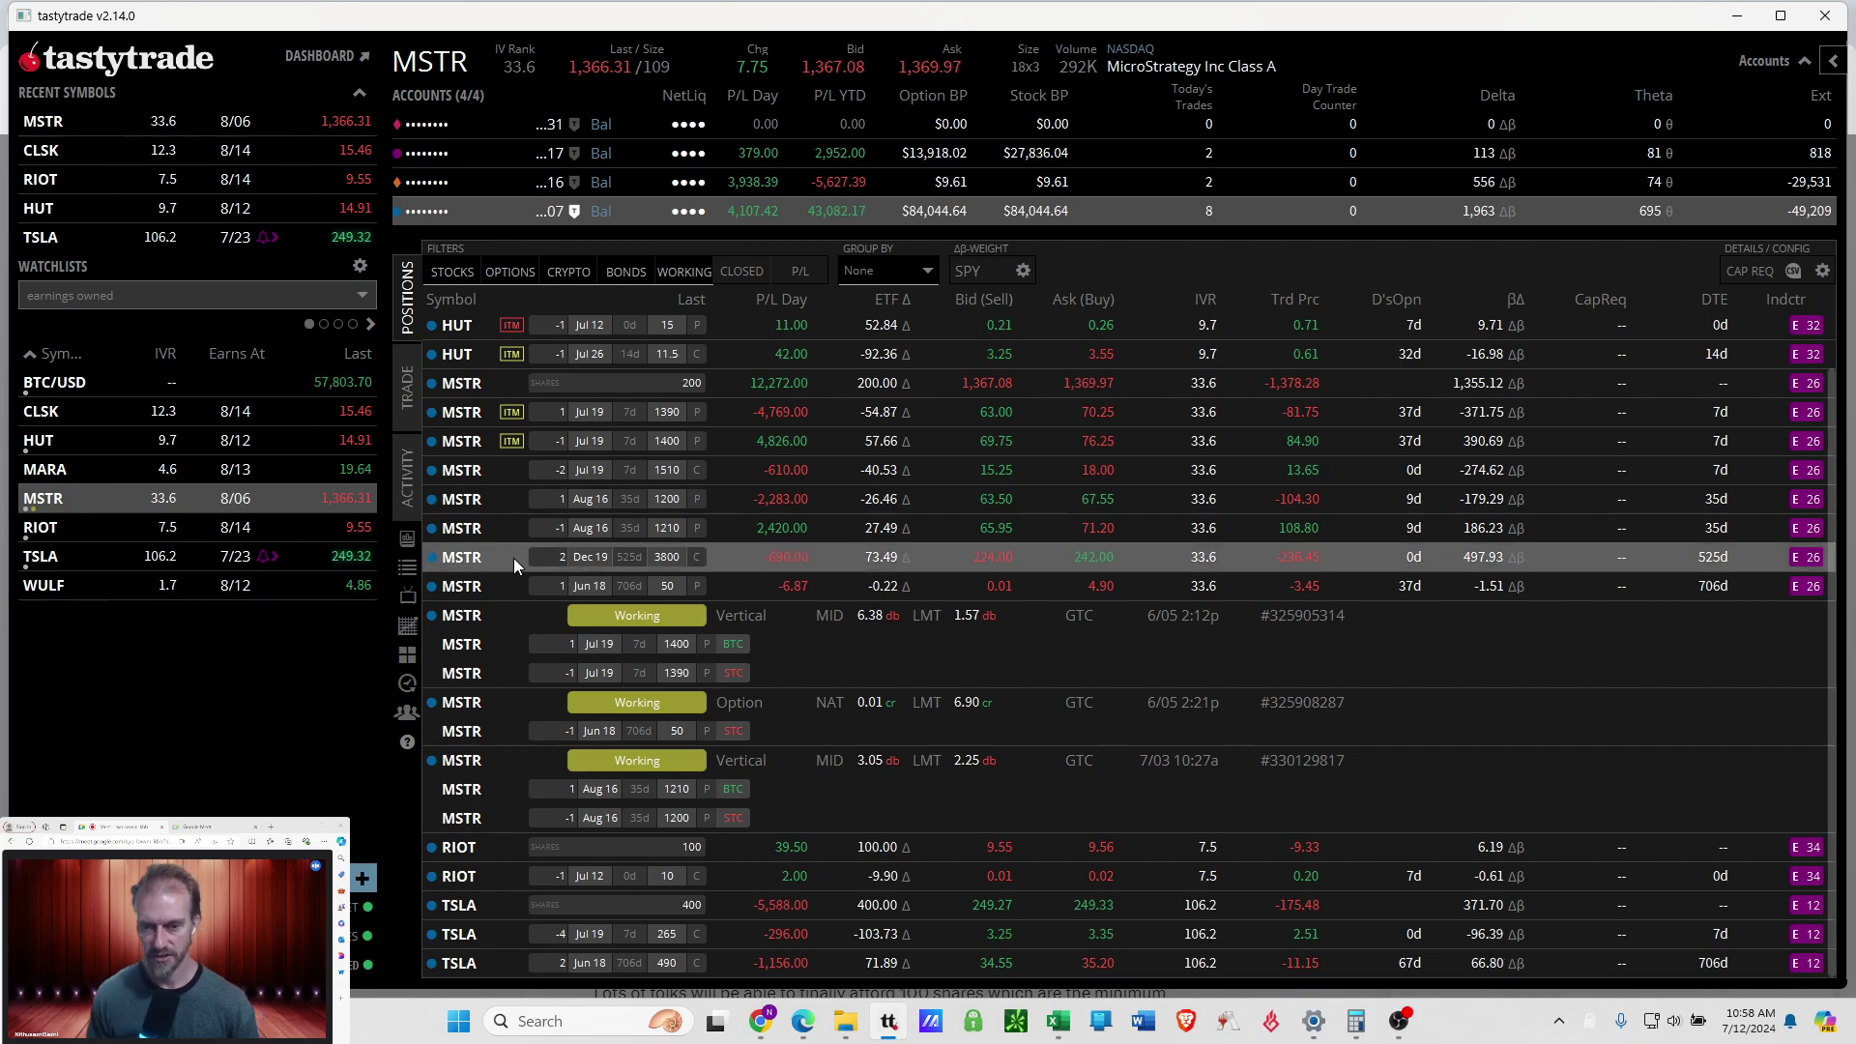
left_click(680, 558)
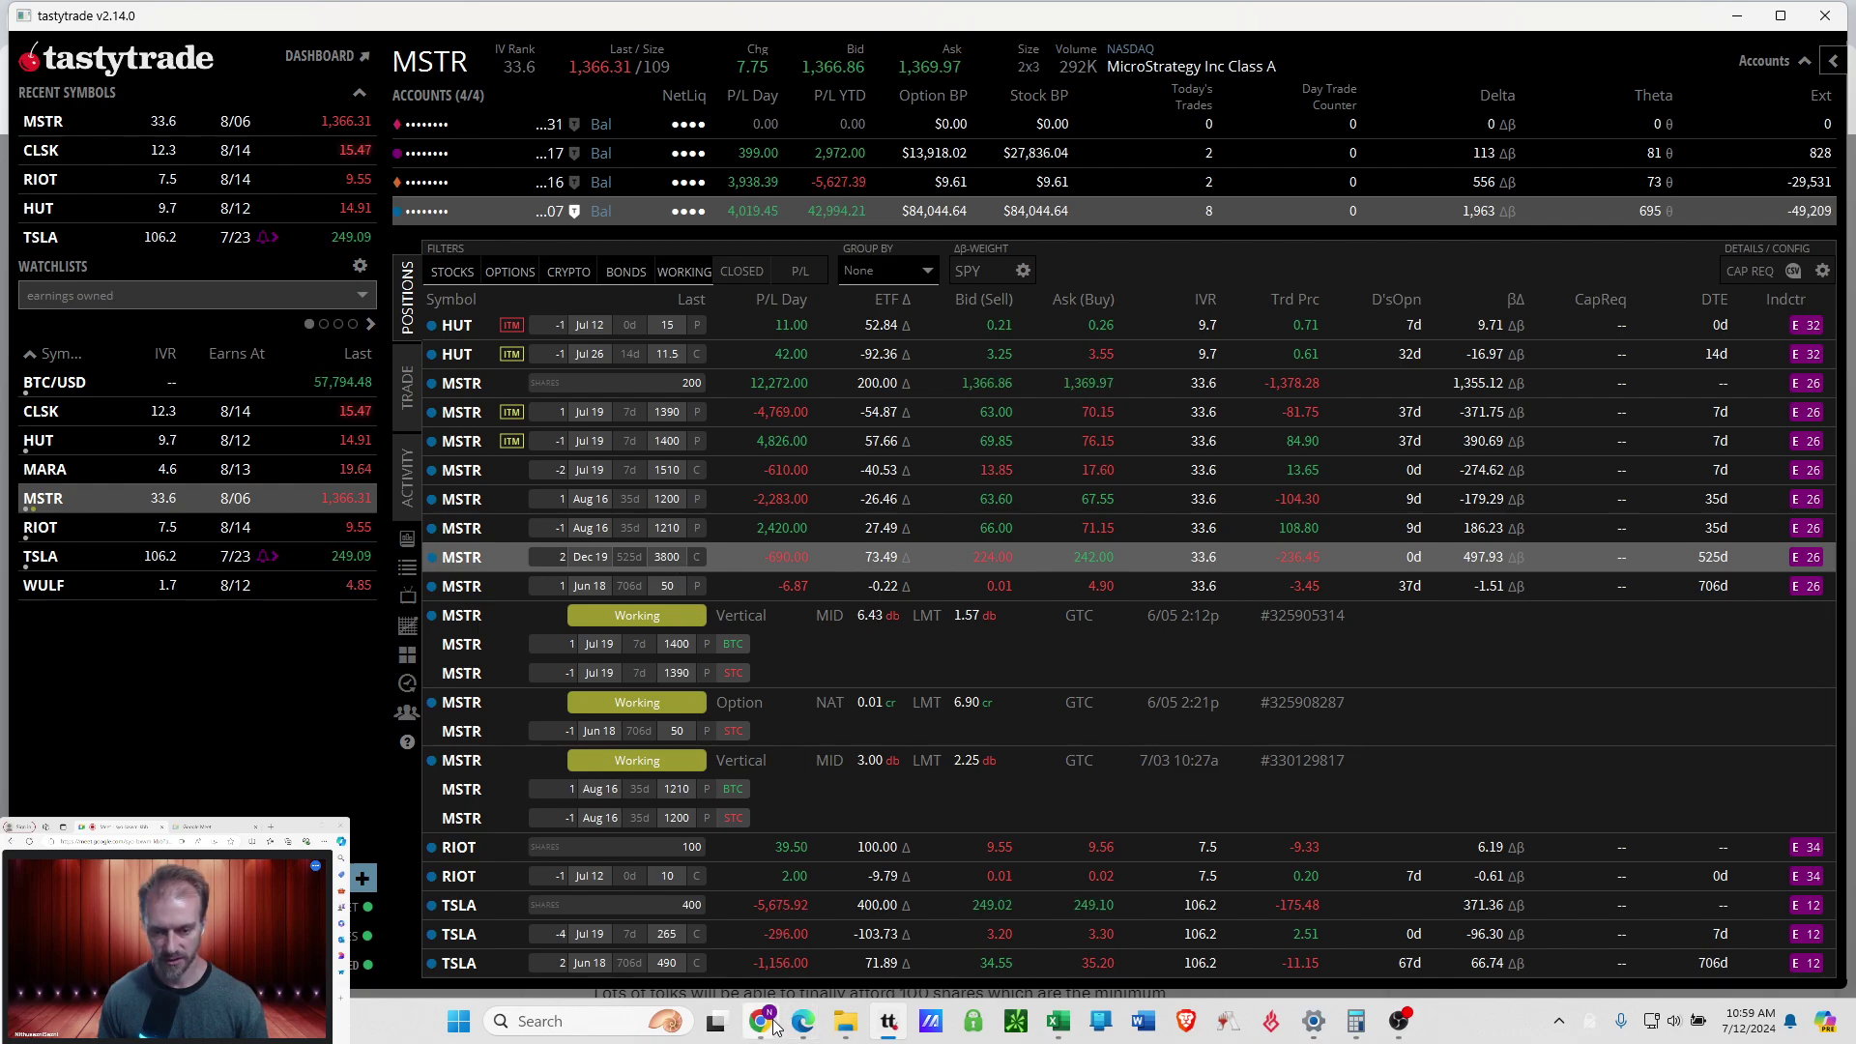
Switch to Robinhood in Chrome and show the MSTR call option chain expiring December 19, 2025.
mouse_move(770, 1028)
left_click(584, 923)
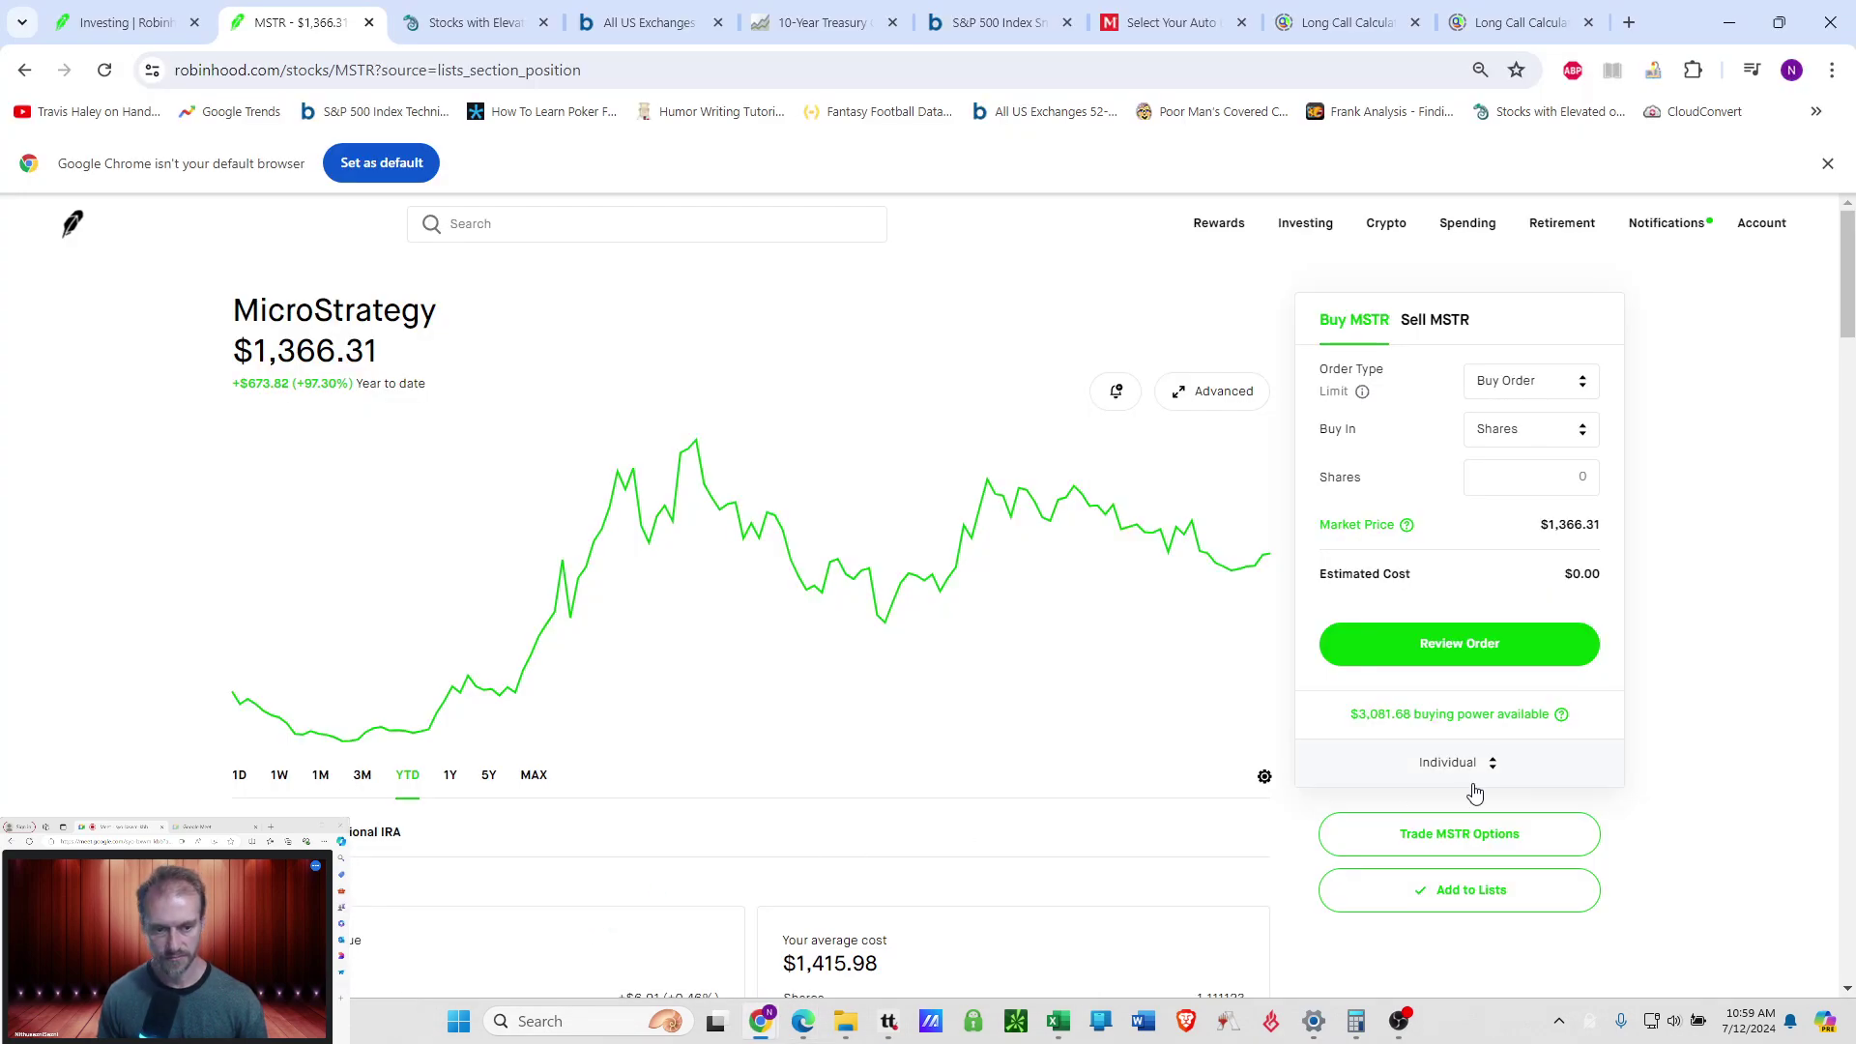
left_click(1473, 844)
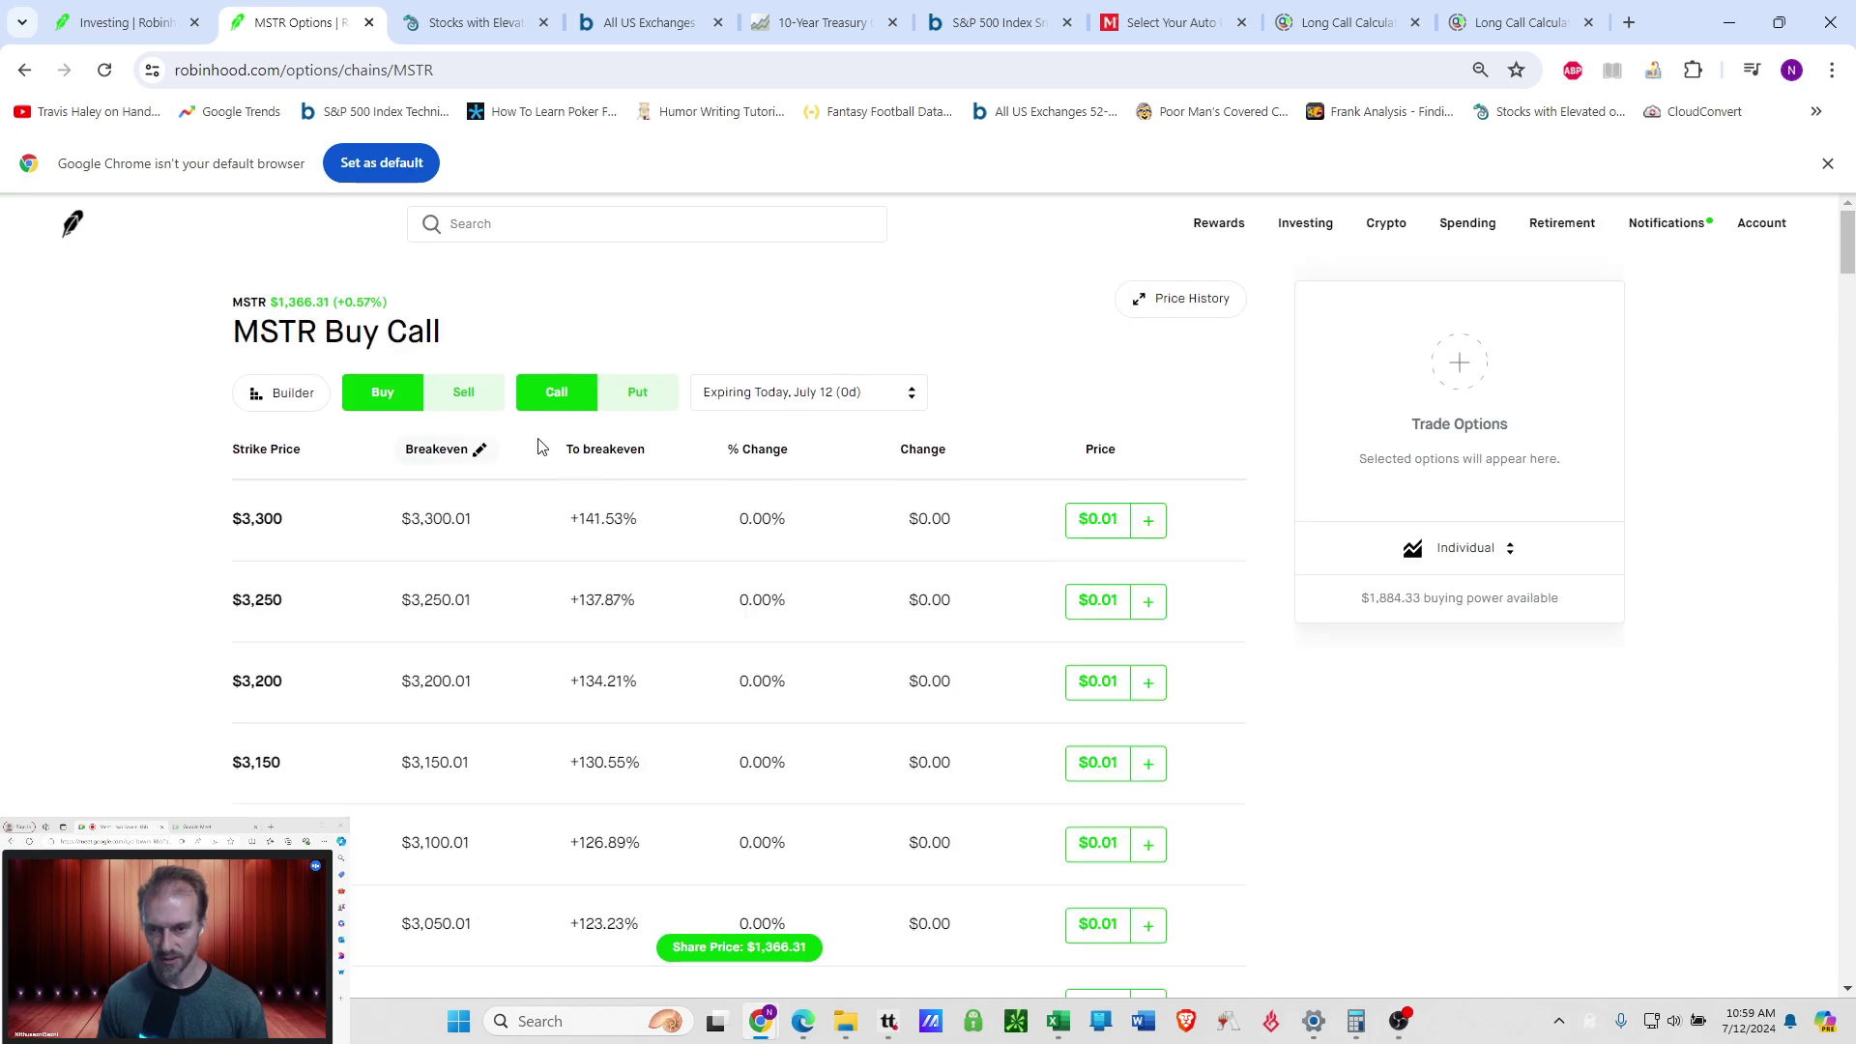
left_click(749, 404)
scroll(787, 512, "down", 5)
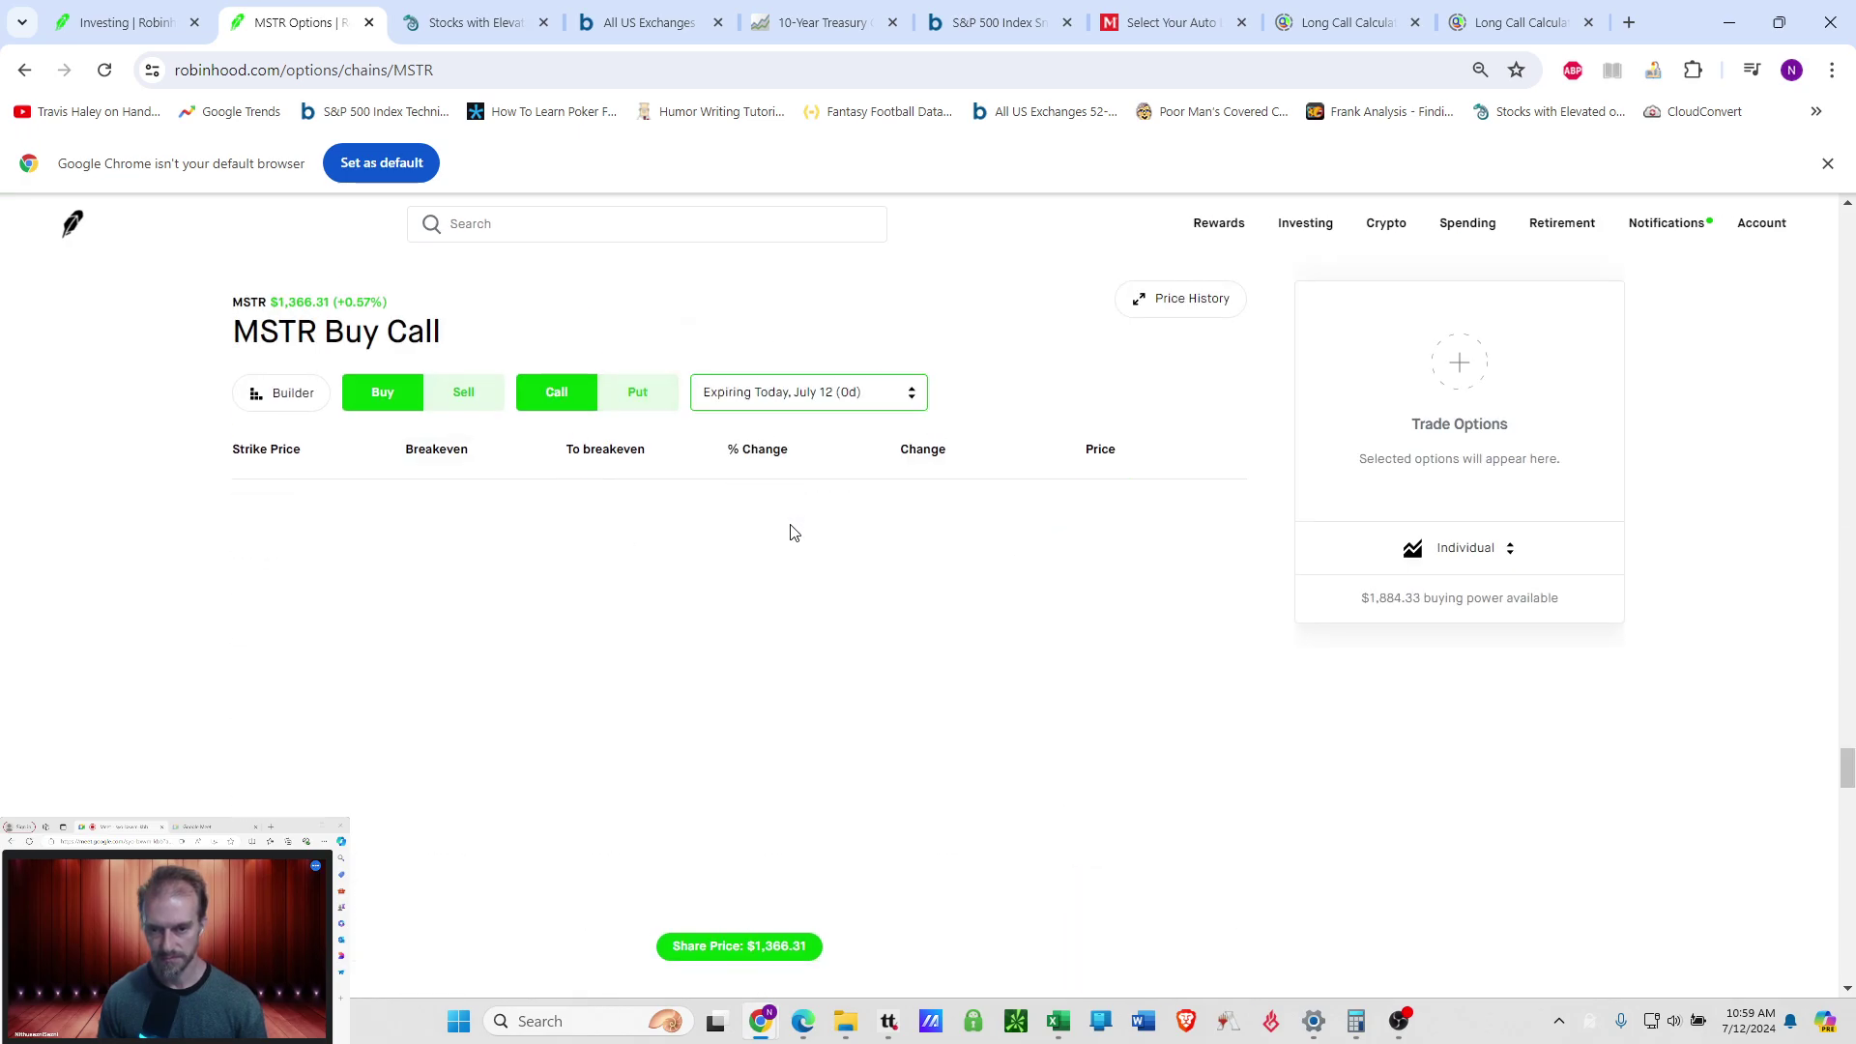
left_click(800, 523)
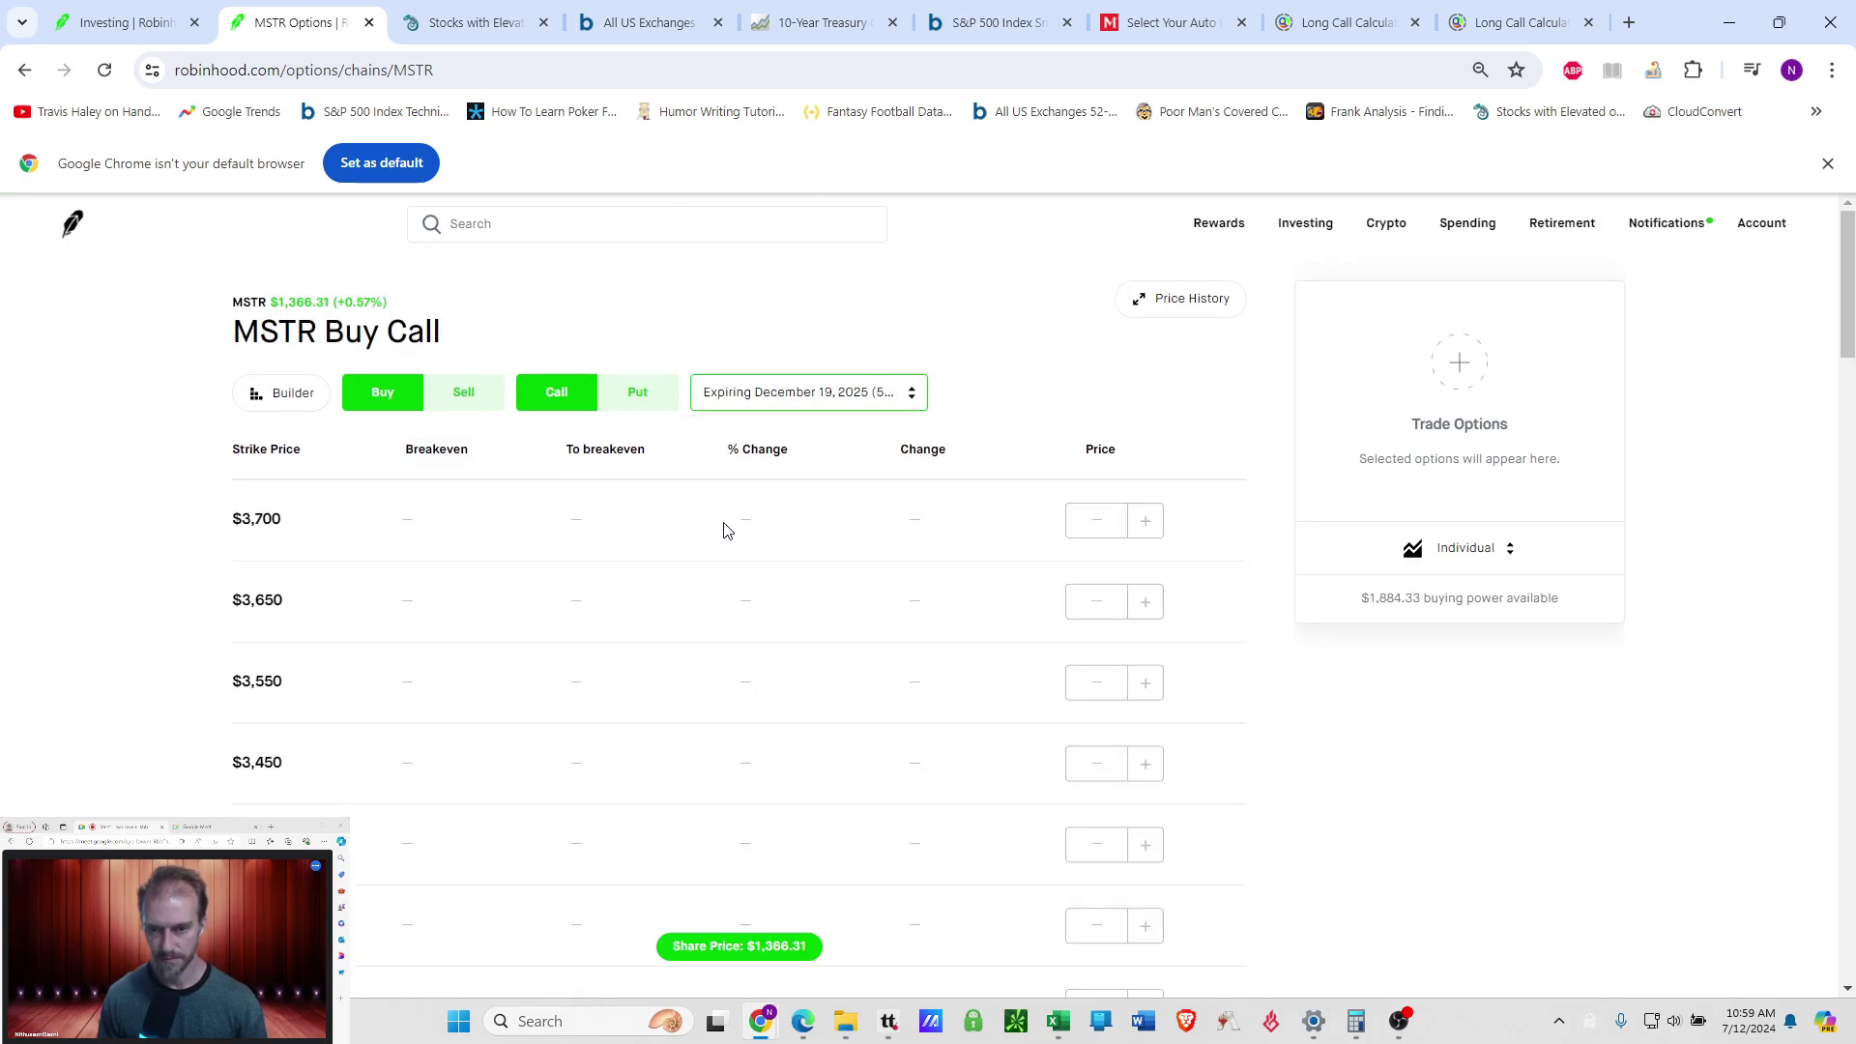
Expand the details of the $3,800 call expiring December 19, 2025 and examine its theta.
scroll(721, 580, "down", 8)
scroll(747, 737, "up", 20)
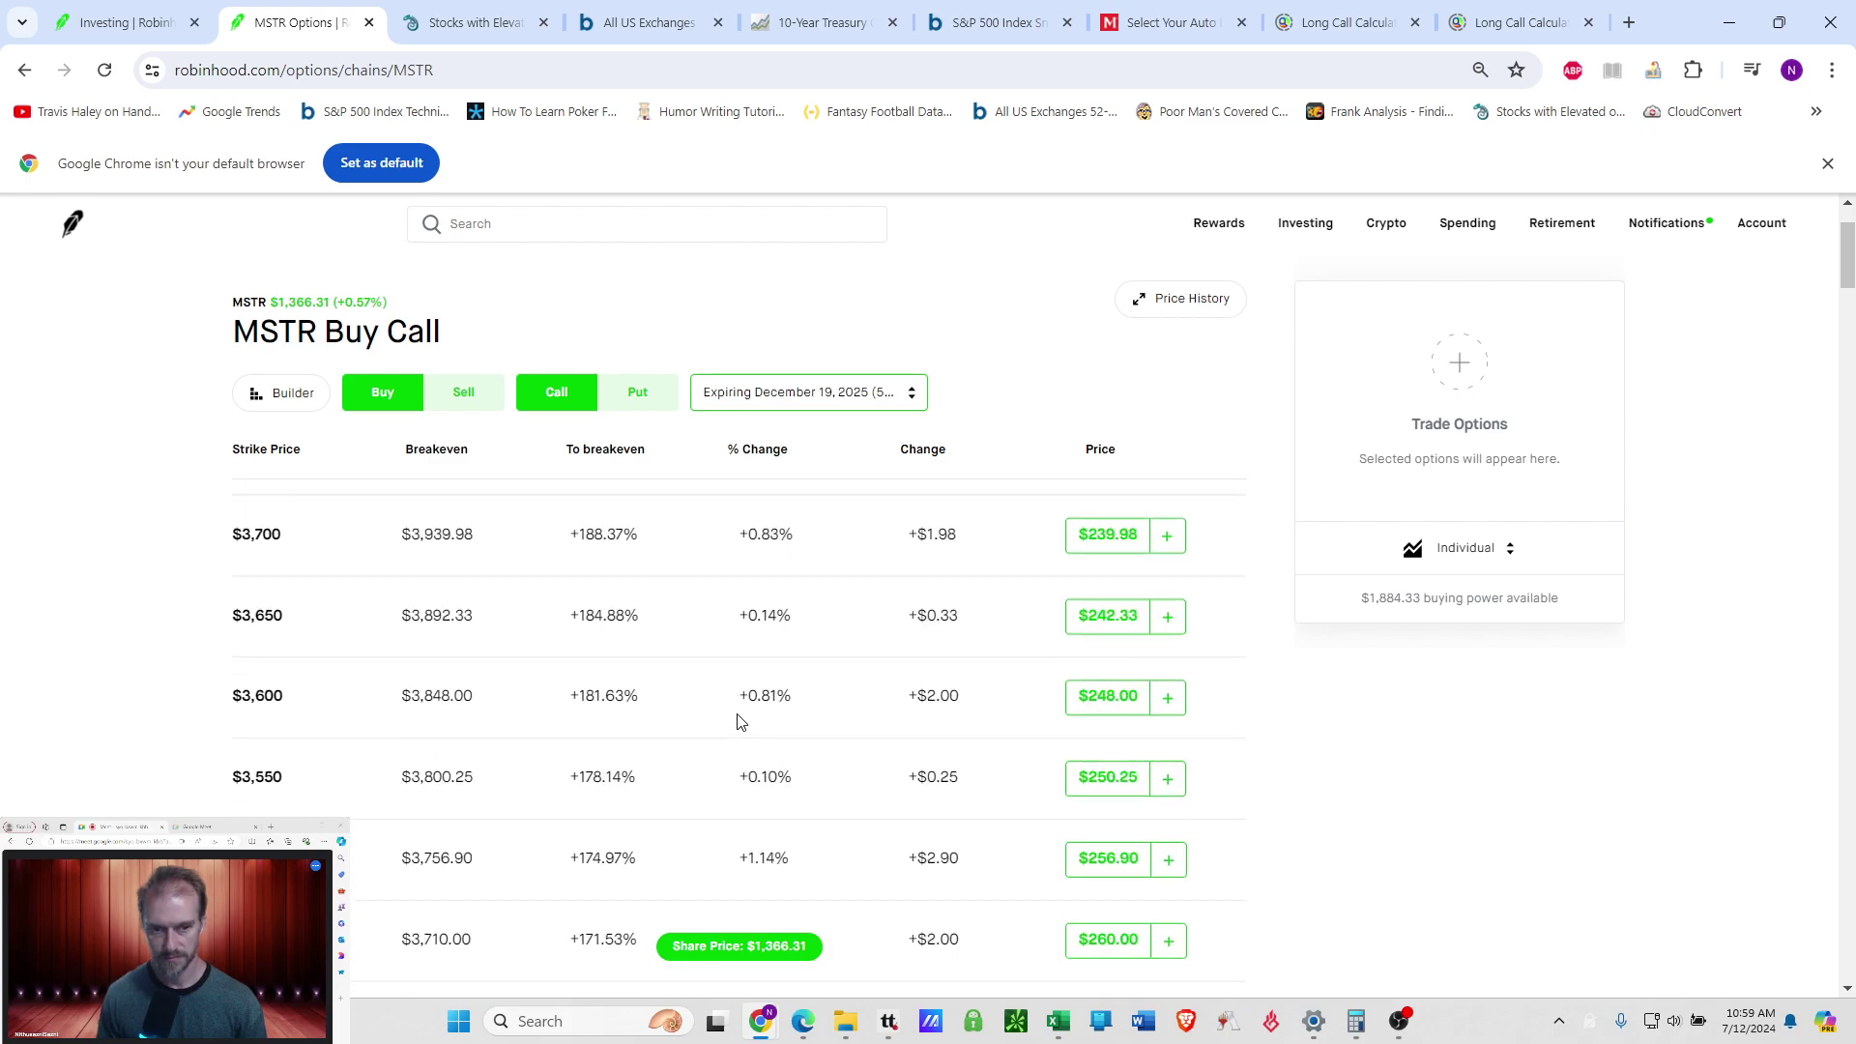
left_click(713, 531)
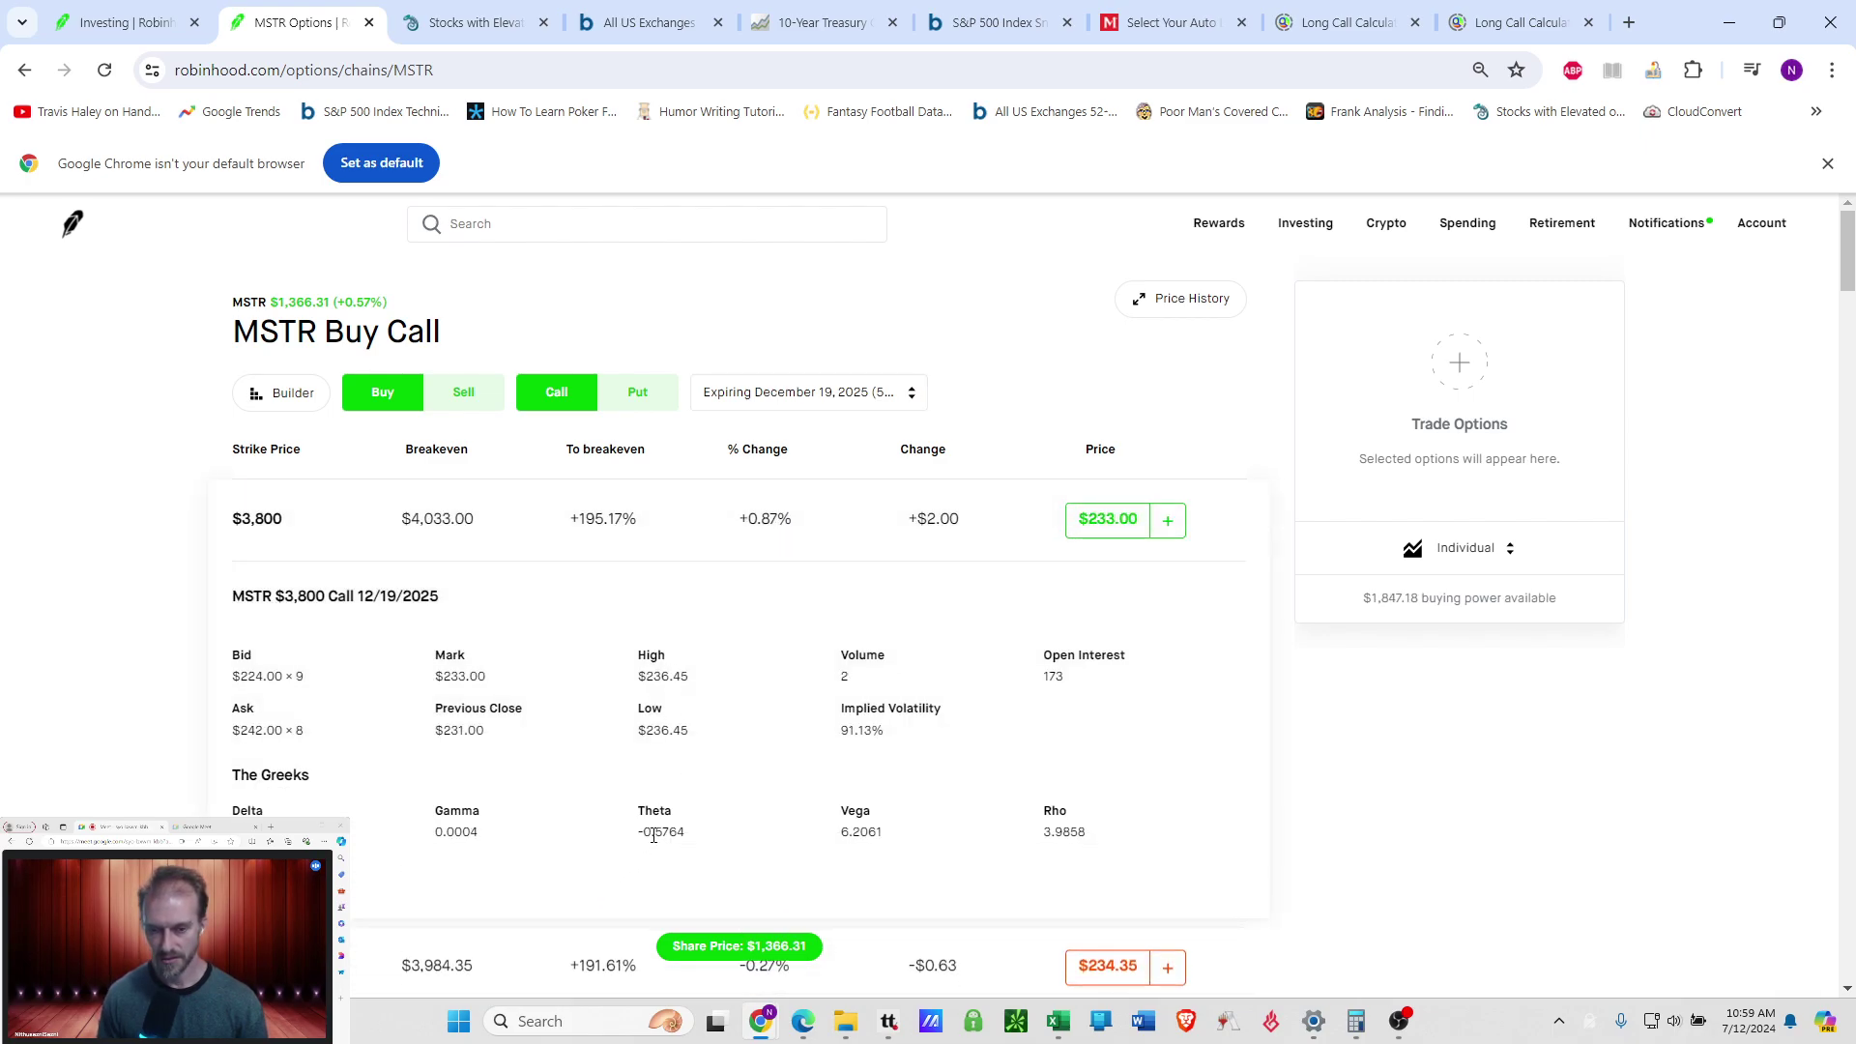
left_click_drag(641, 831, 695, 844)
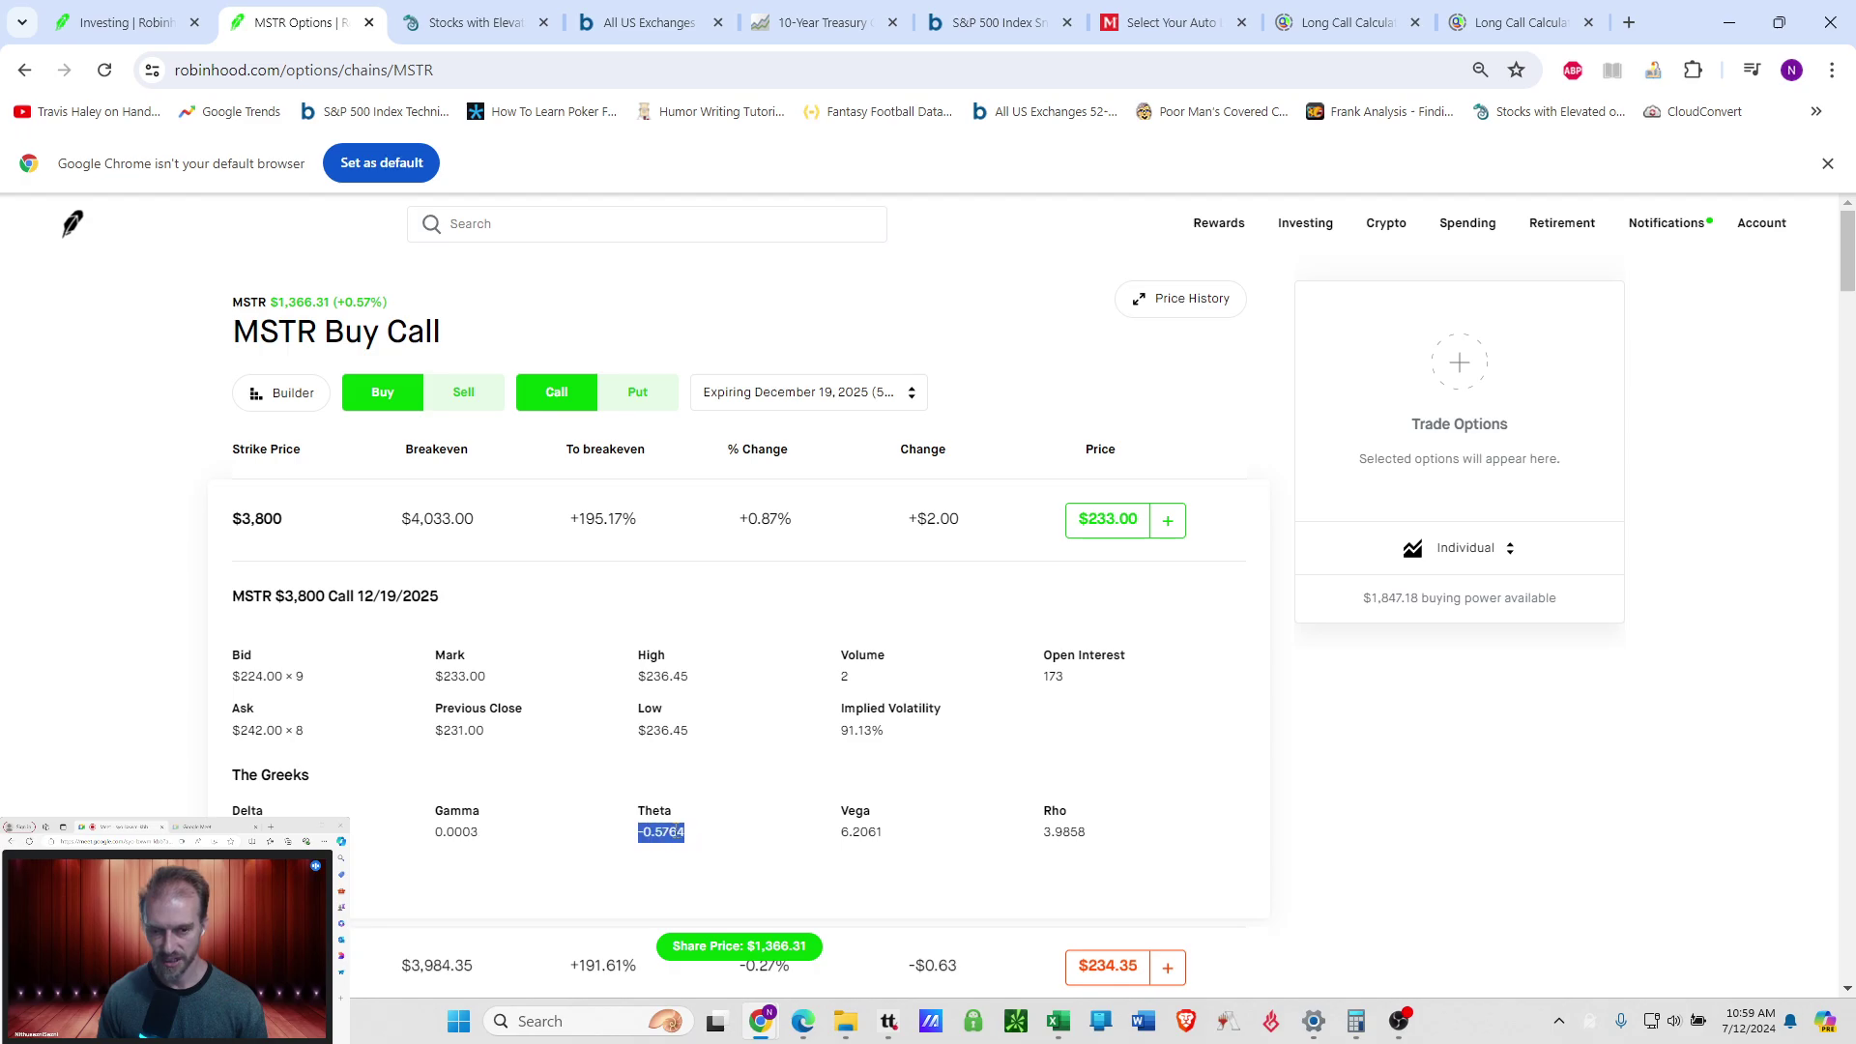
left_click(719, 819)
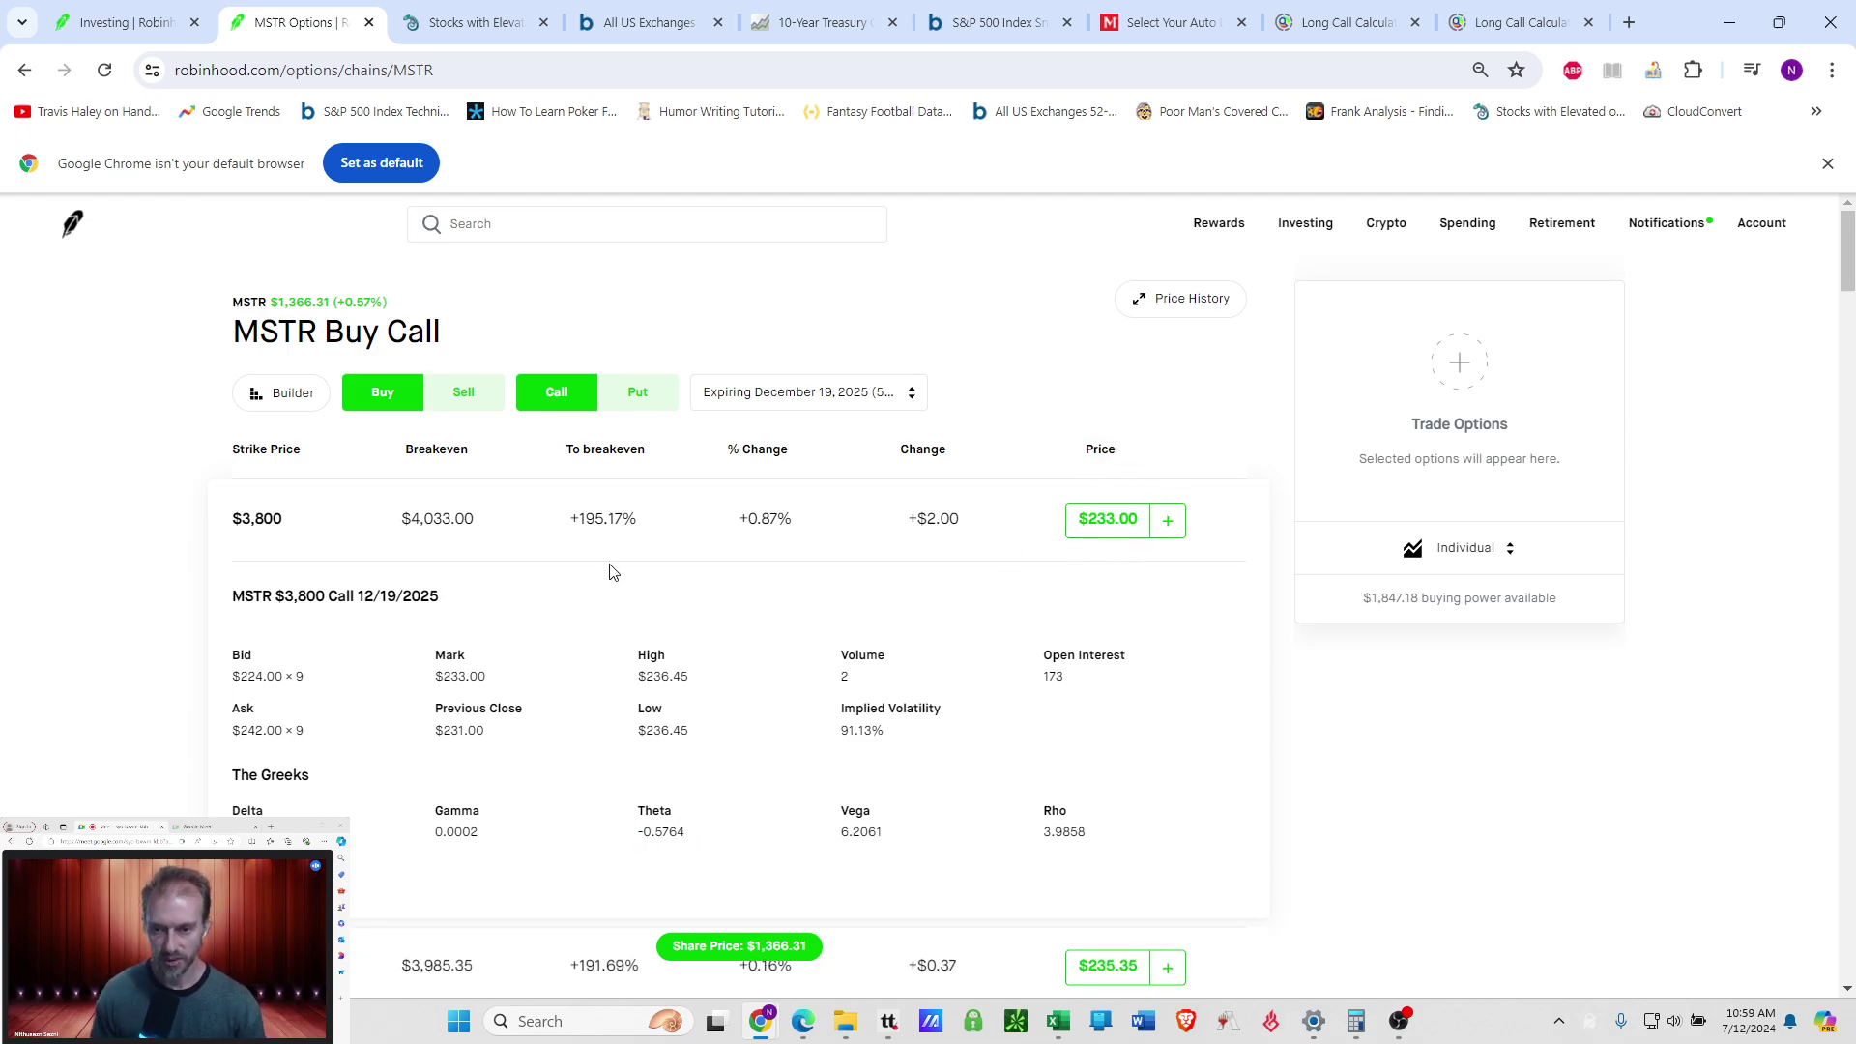
Show the MSTR buy-call chain expiring August 23 and expand the details of the $2,850 call to check its theta.
left_click(798, 393)
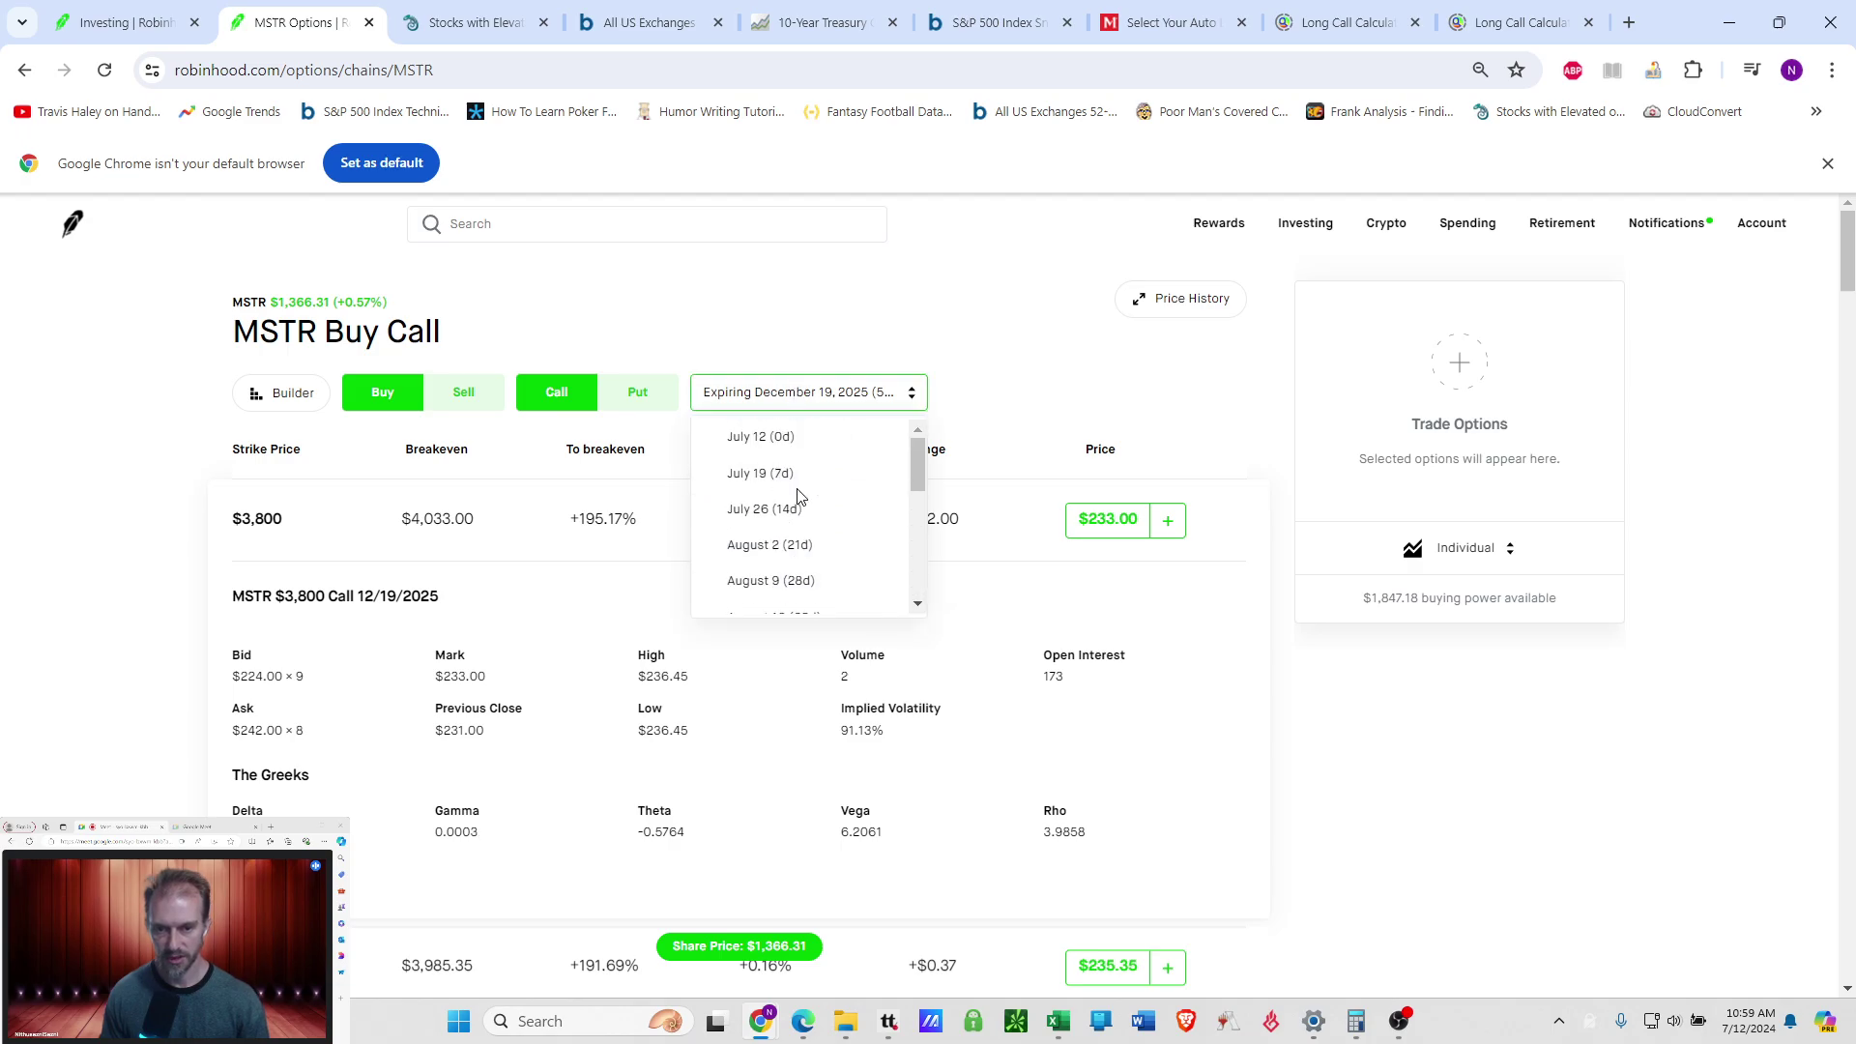
scroll(837, 498, "down", 2)
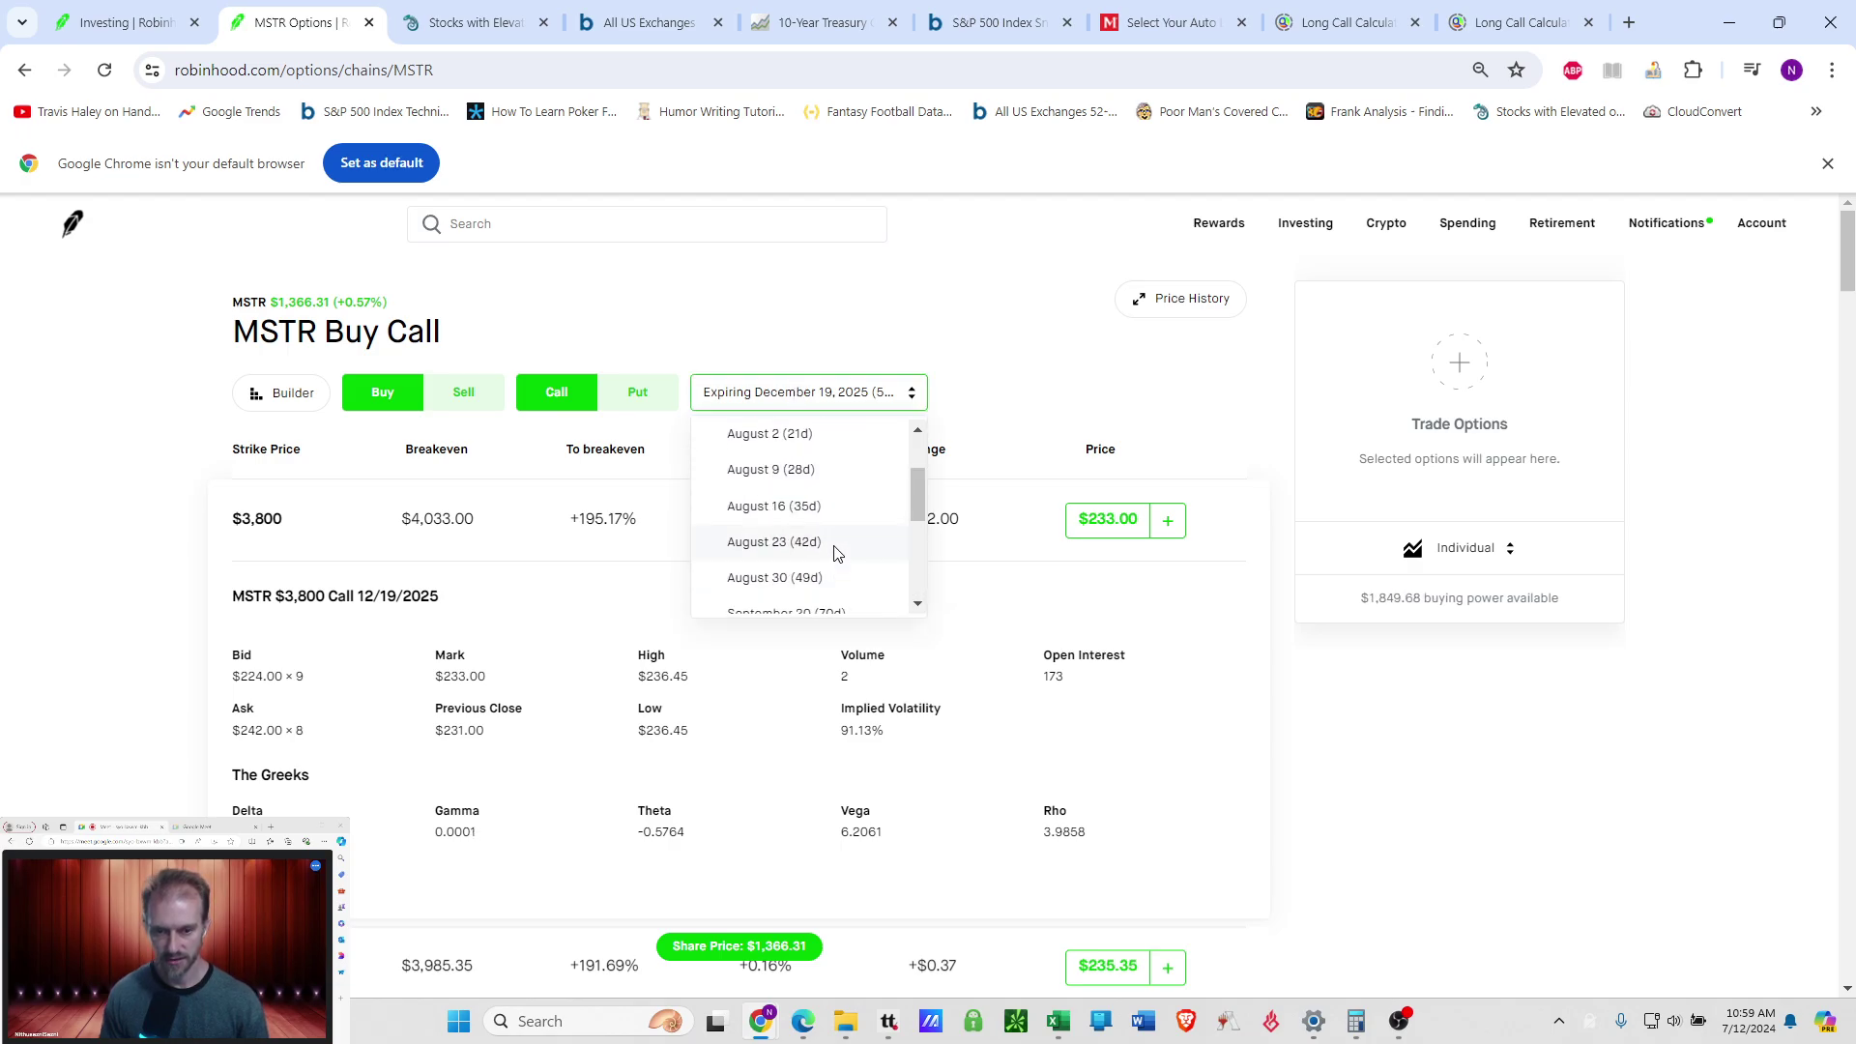
left_click(837, 547)
left_click(468, 396)
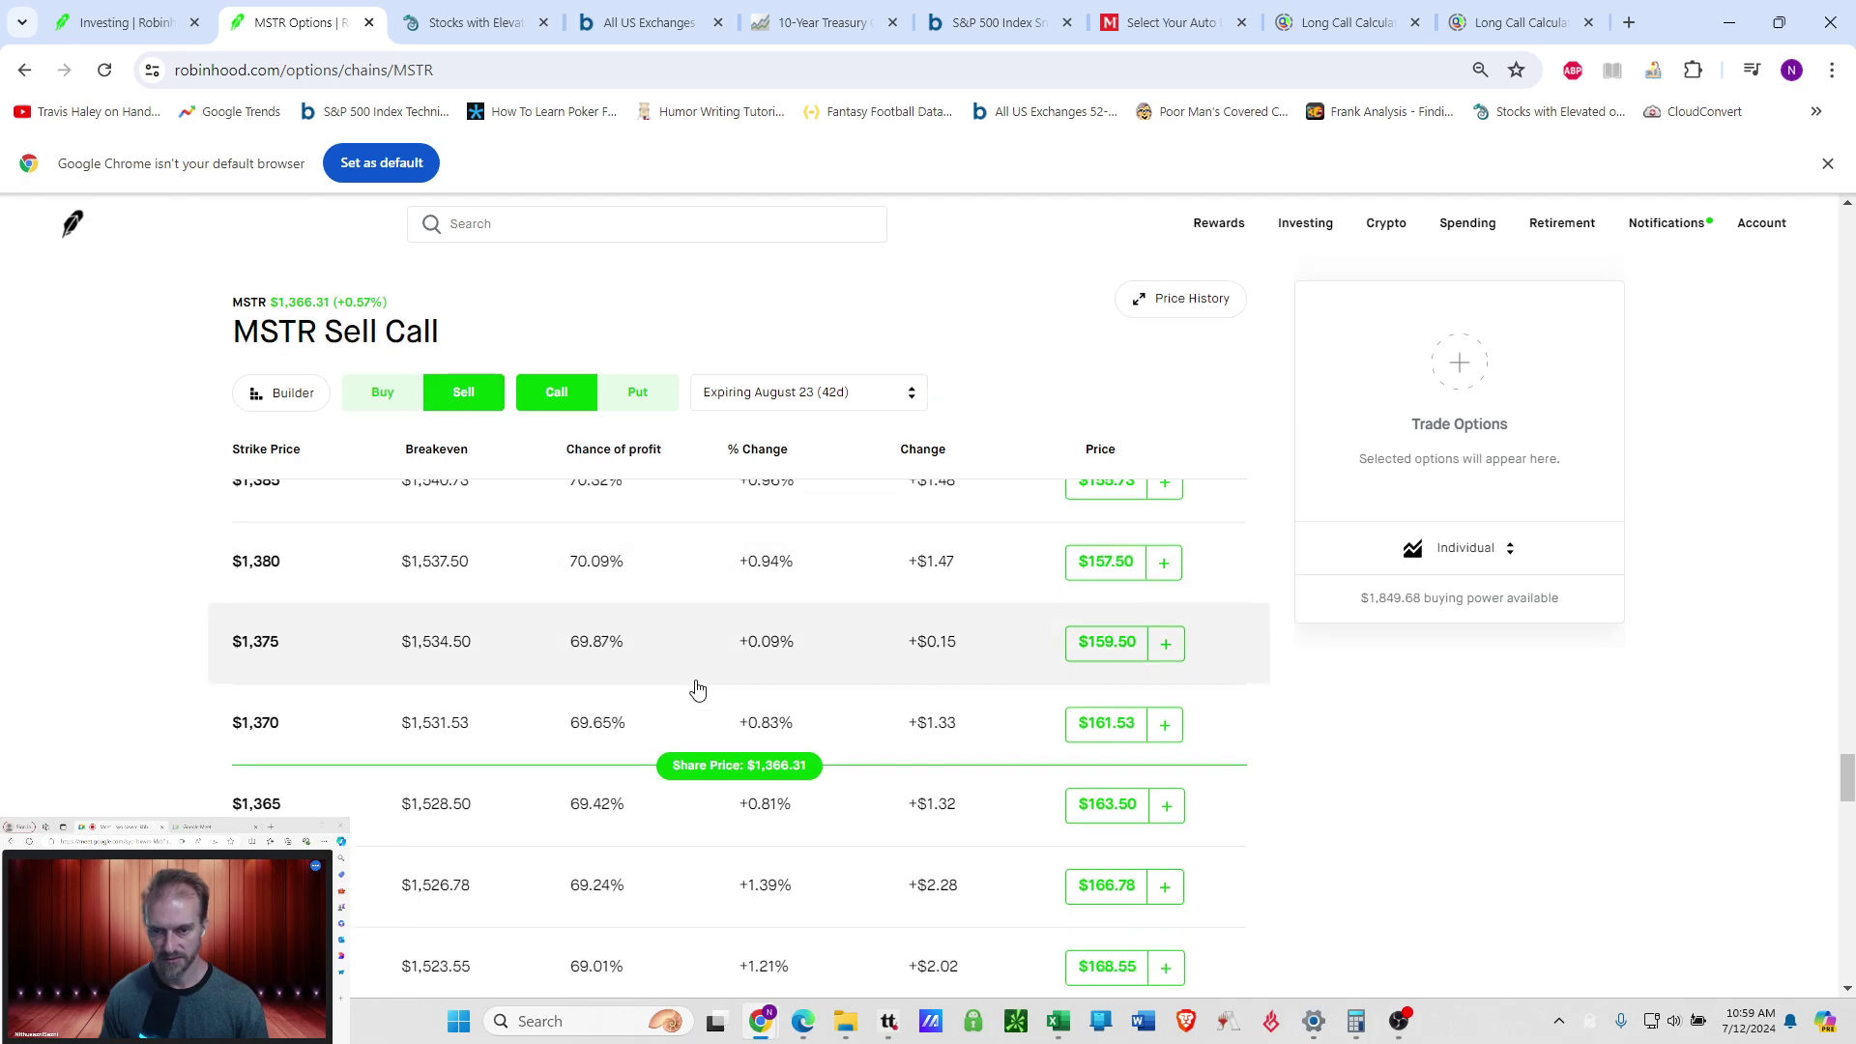
scroll(696, 688, "up", 20)
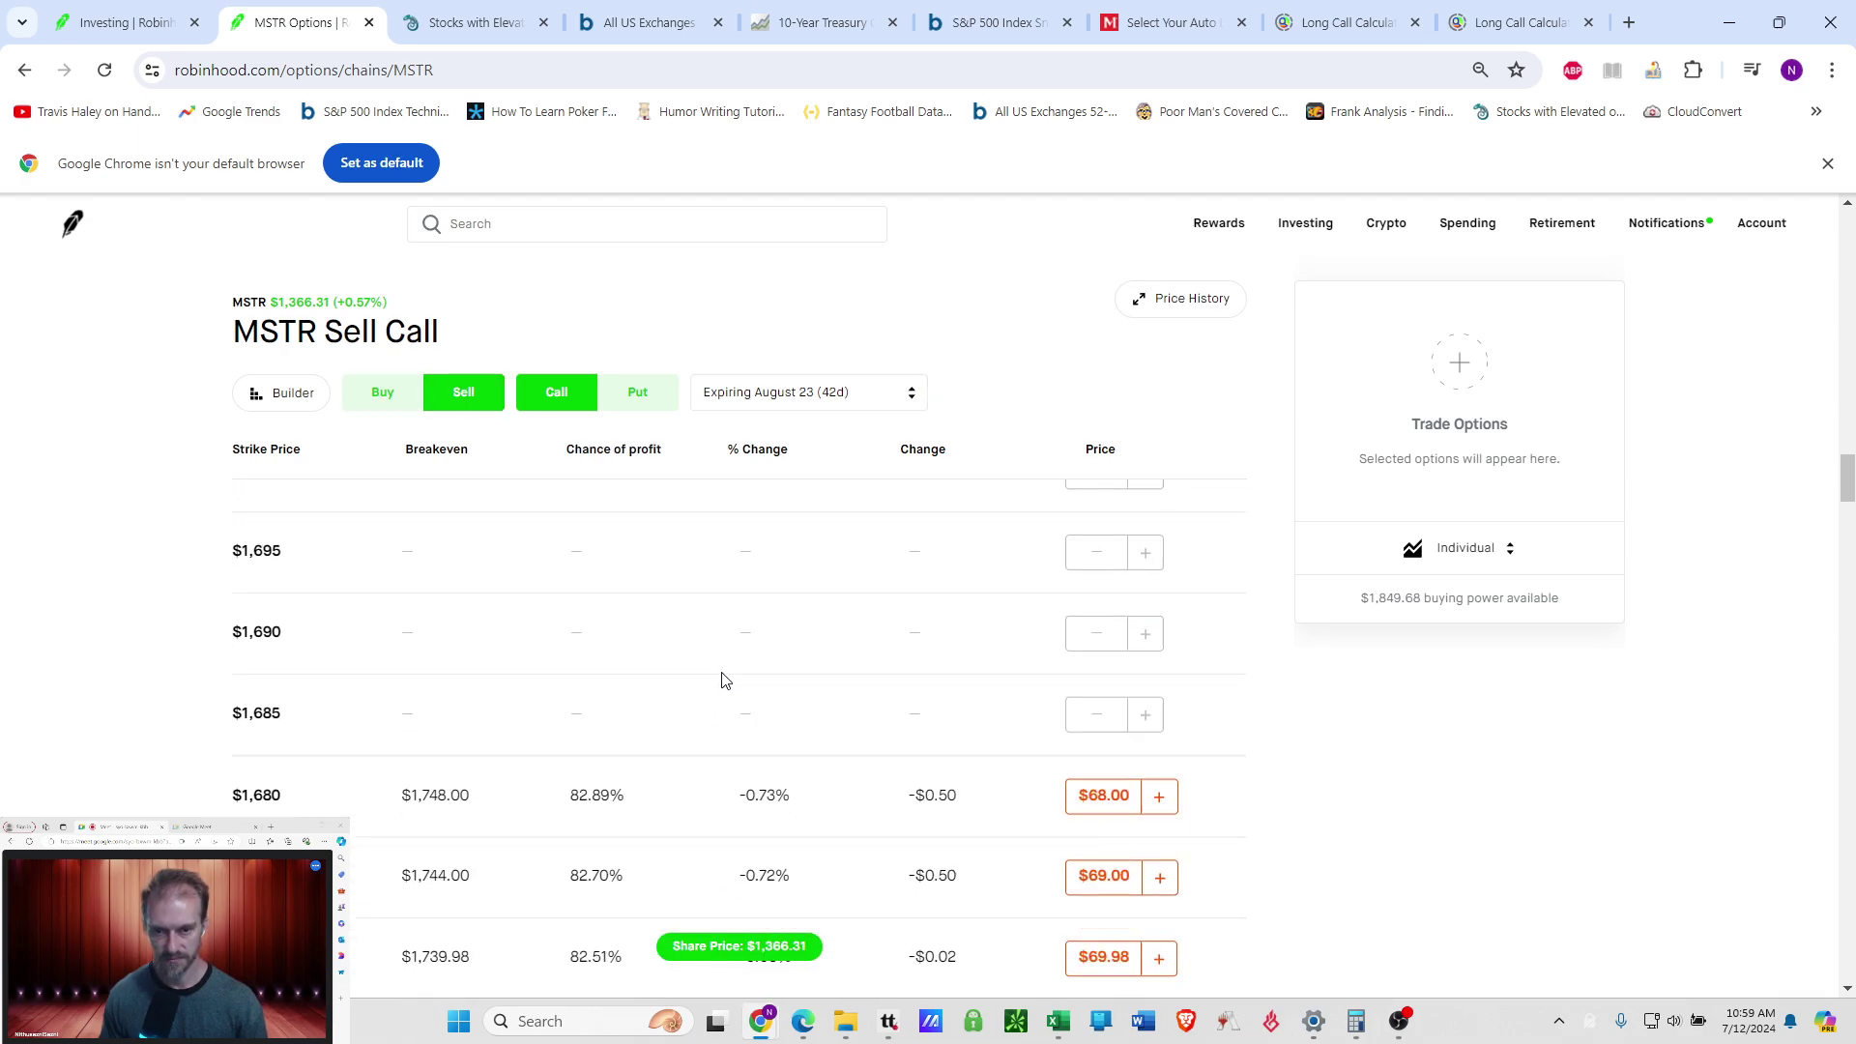
scroll(721, 680, "up", 10)
left_click(381, 397)
scroll(477, 529, "up", 15)
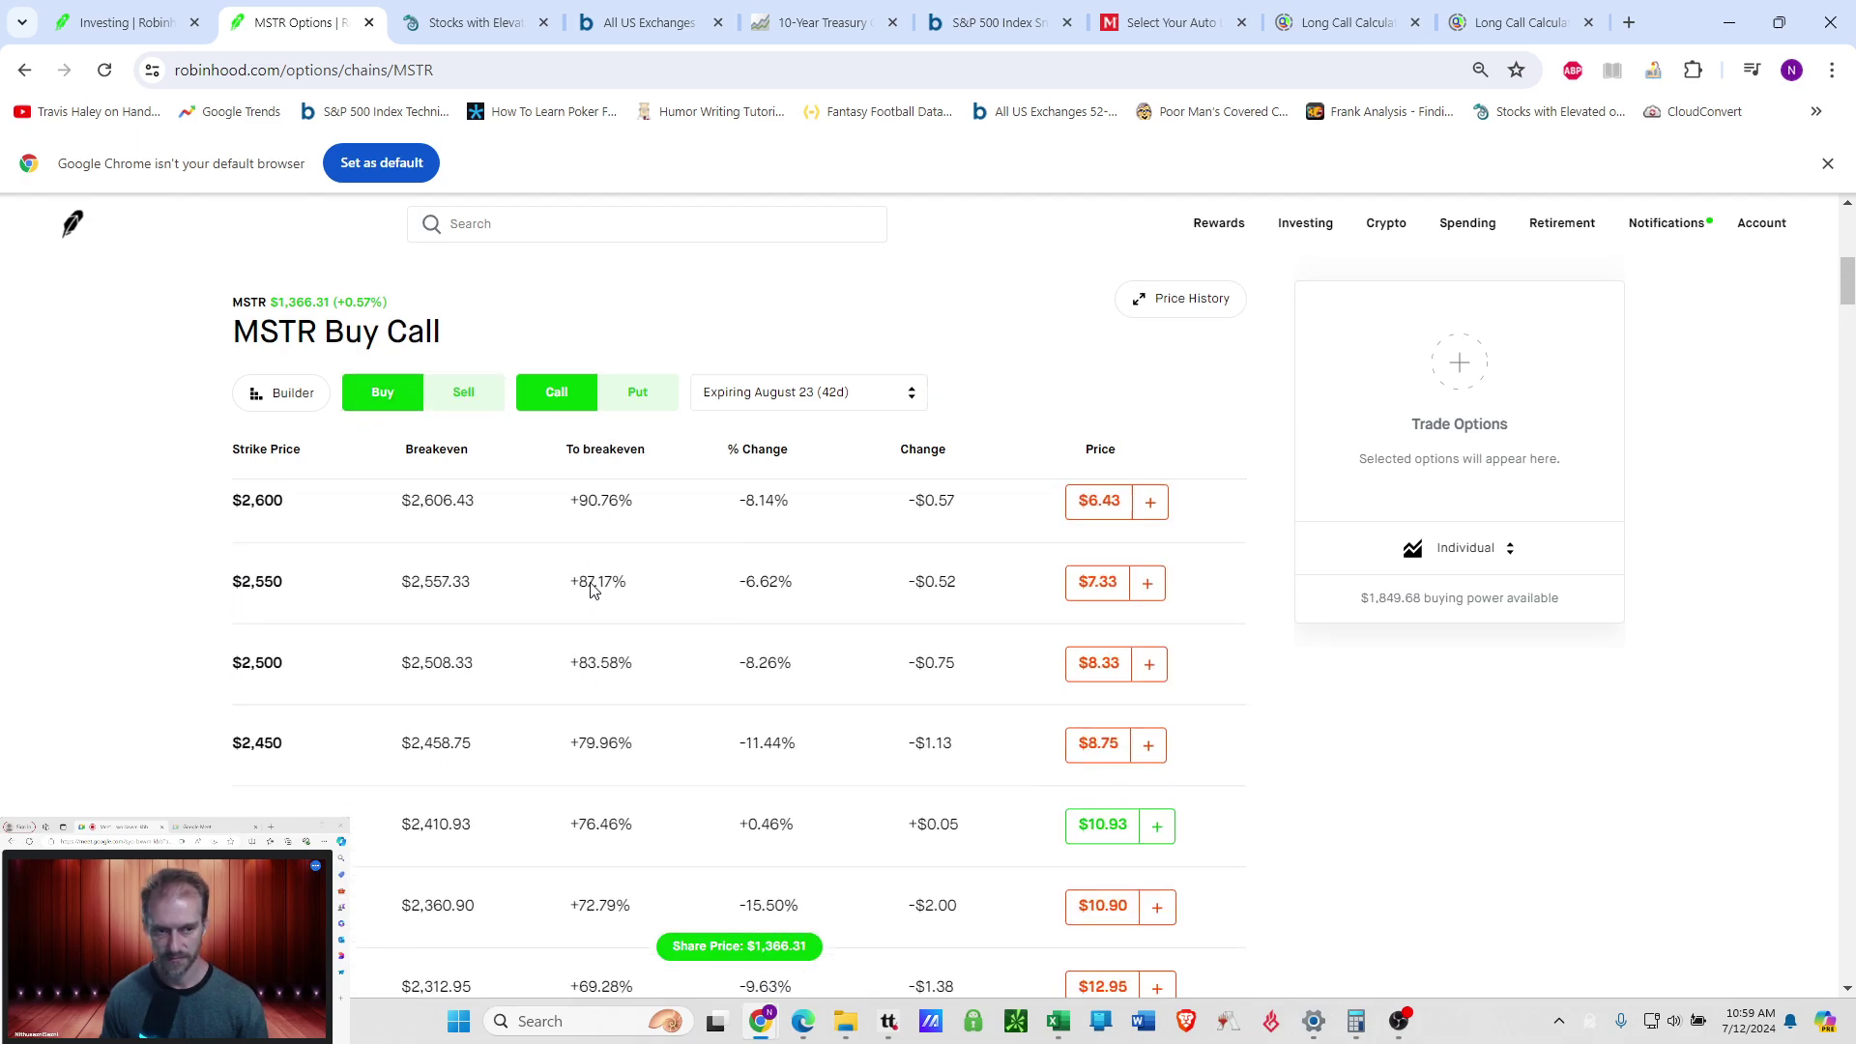
scroll(593, 589, "up", 5)
left_click(584, 584)
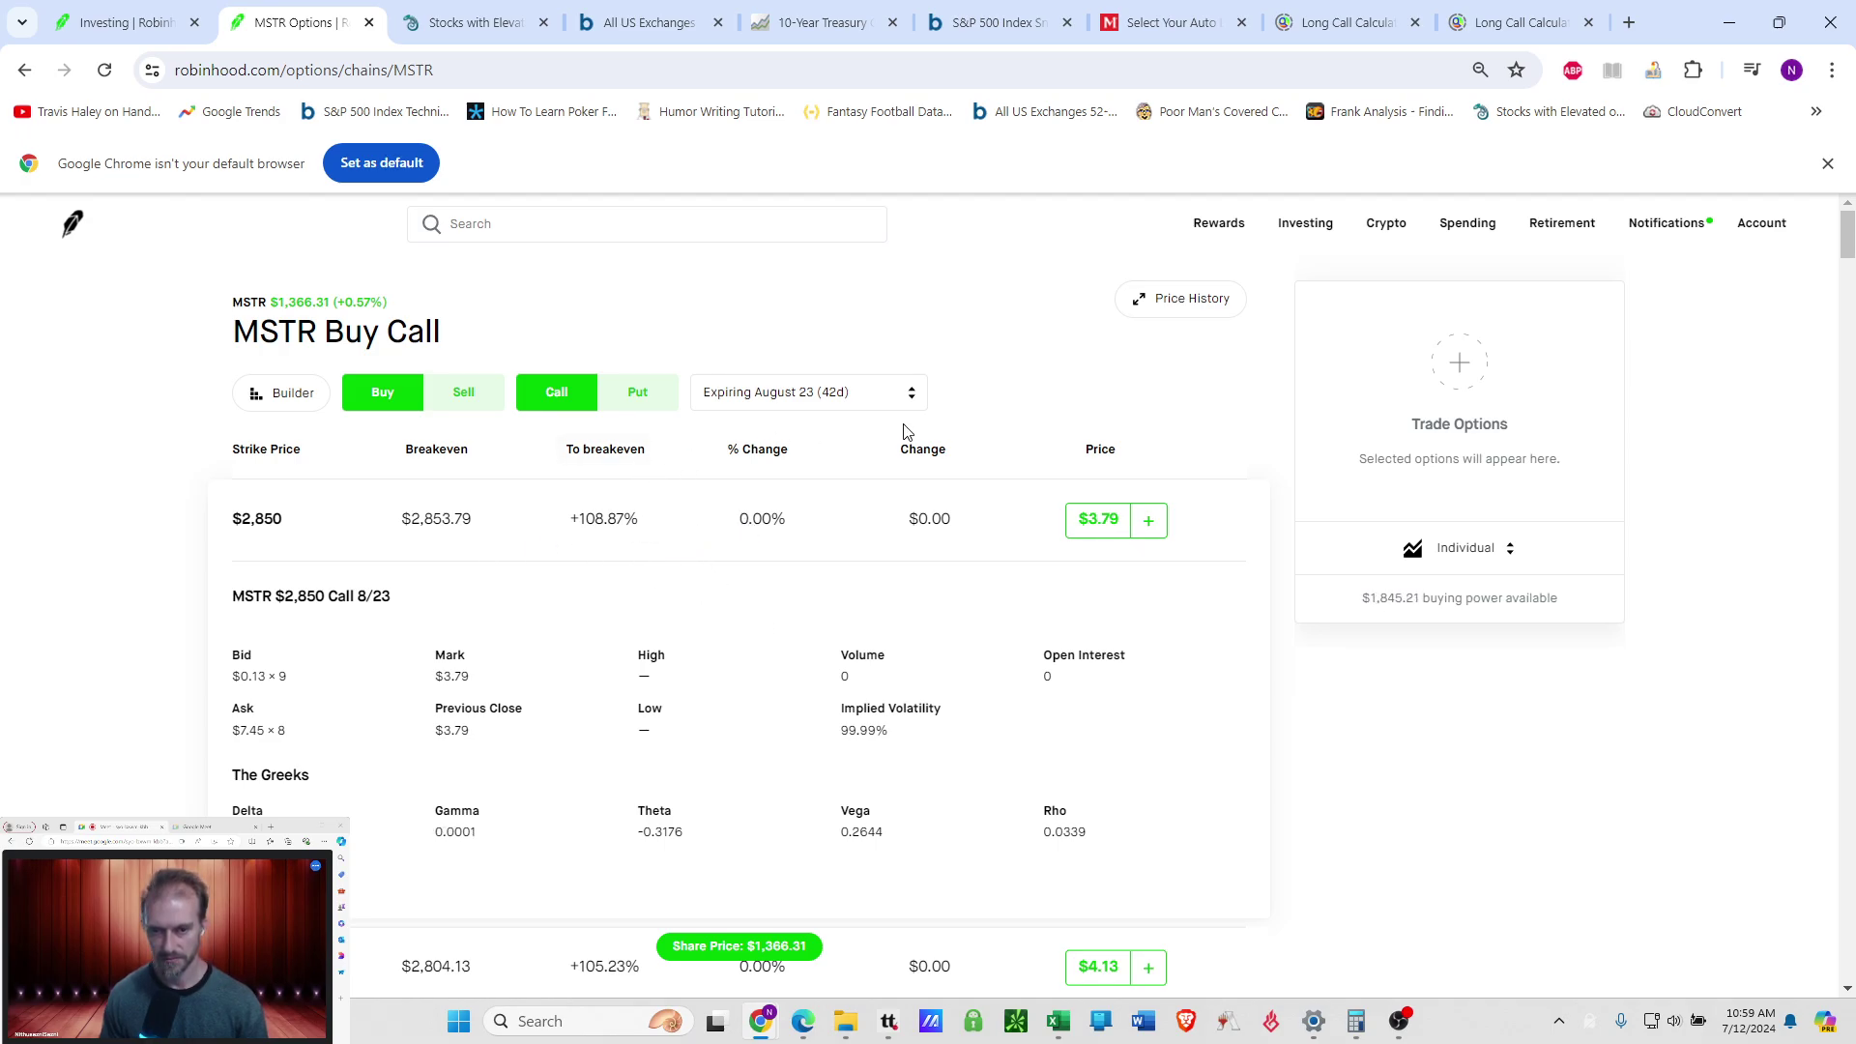
Change the expiration to November 15 and examine the theta in the $3,800 call's details.
left_click(824, 393)
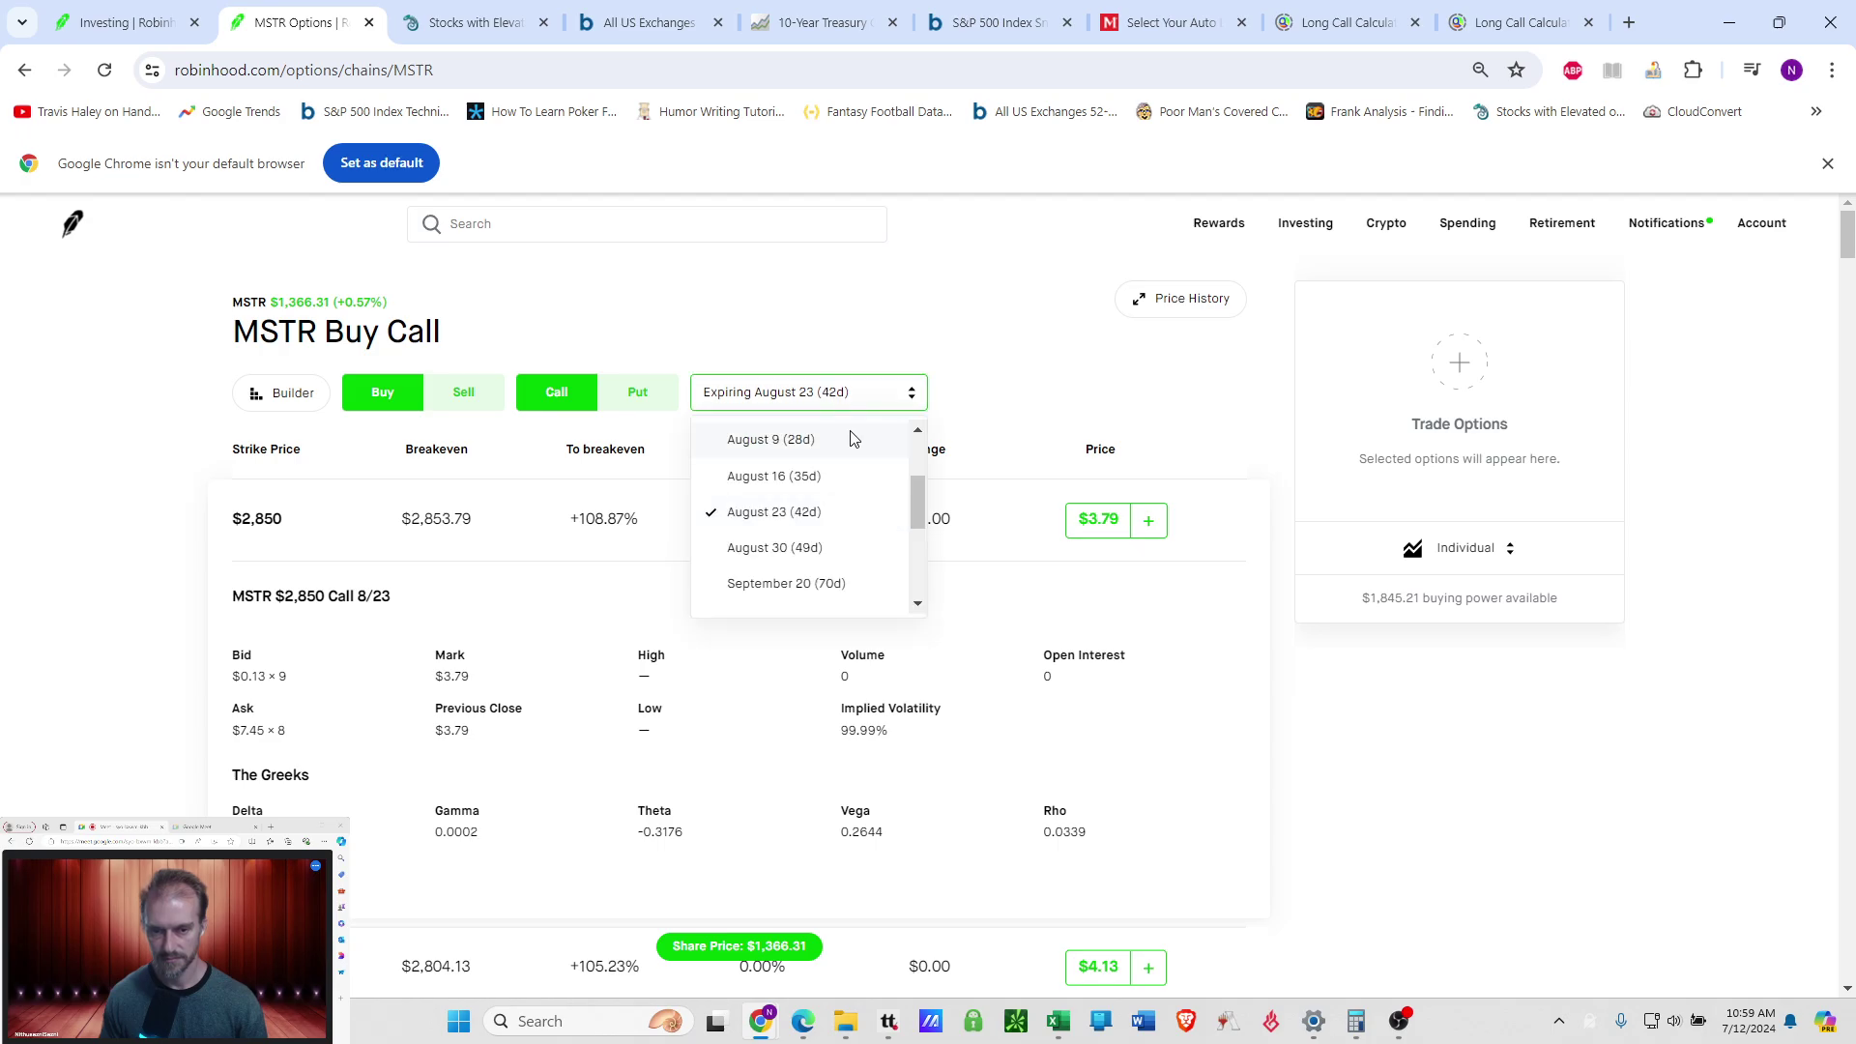
scroll(858, 524, "down", 1)
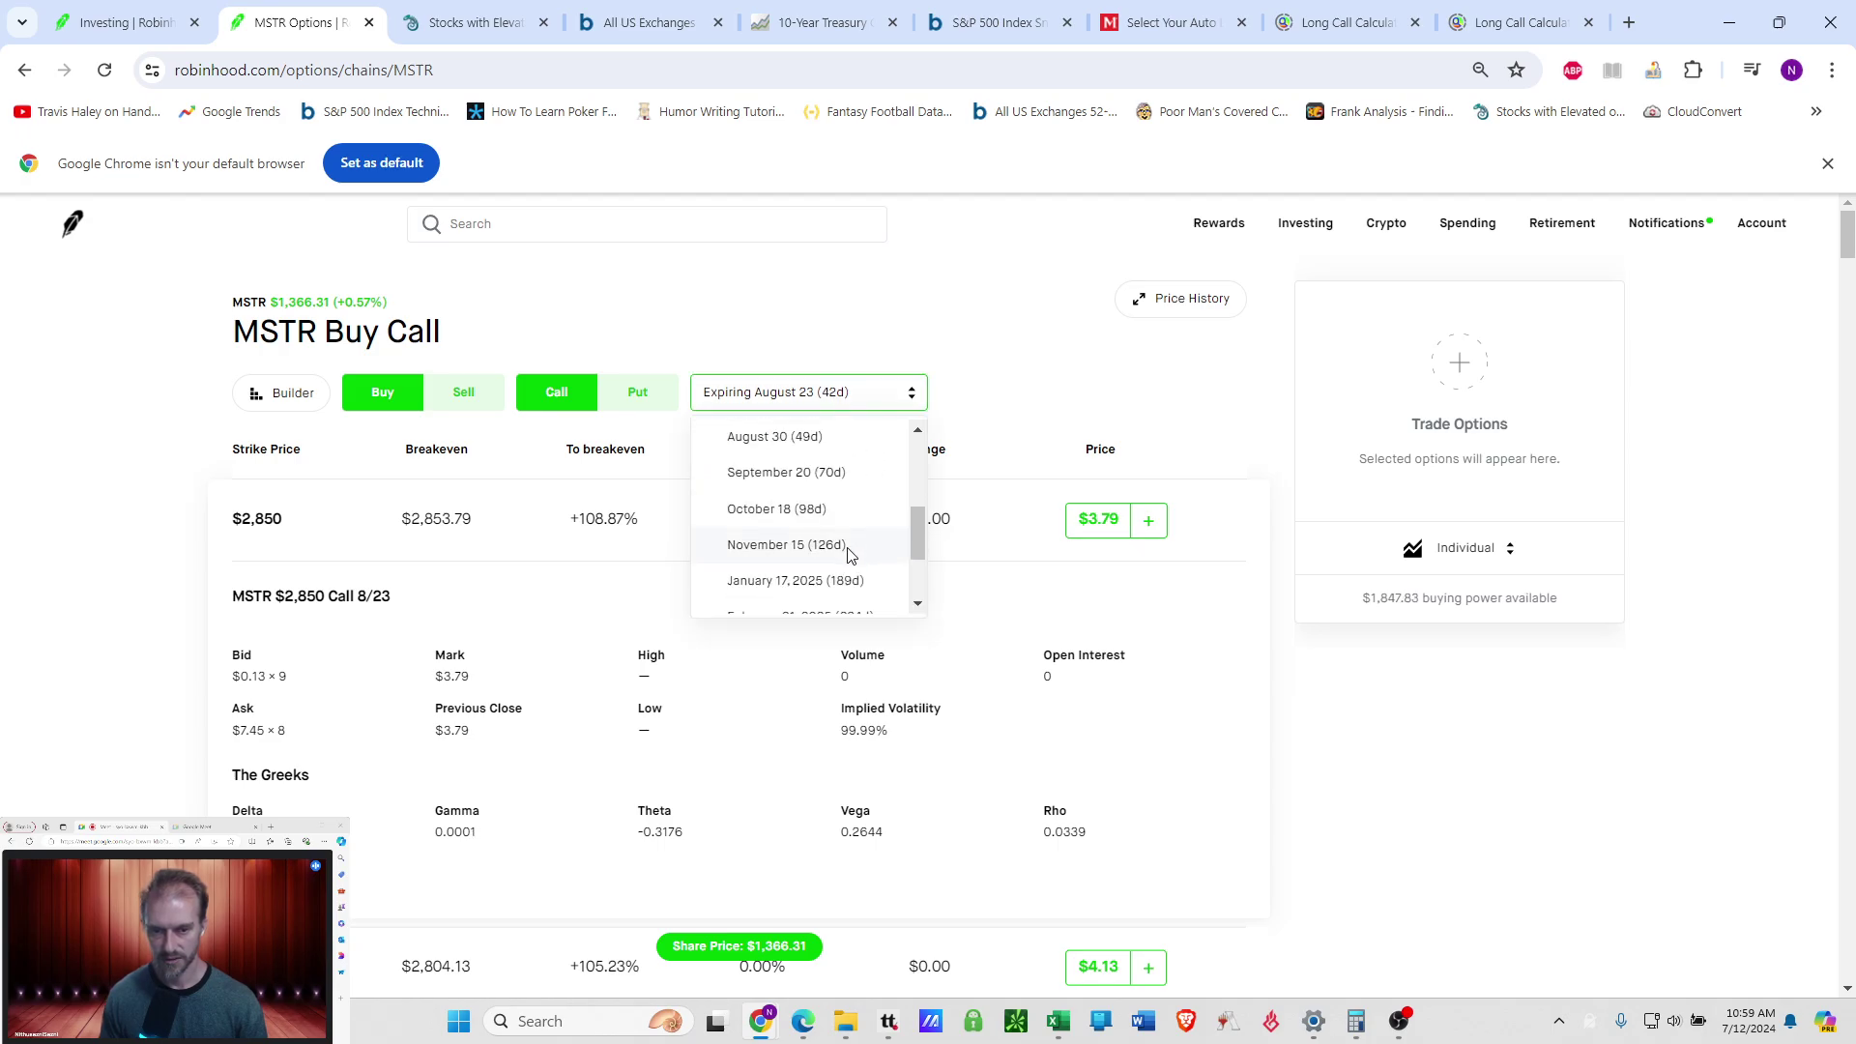
left_click(846, 550)
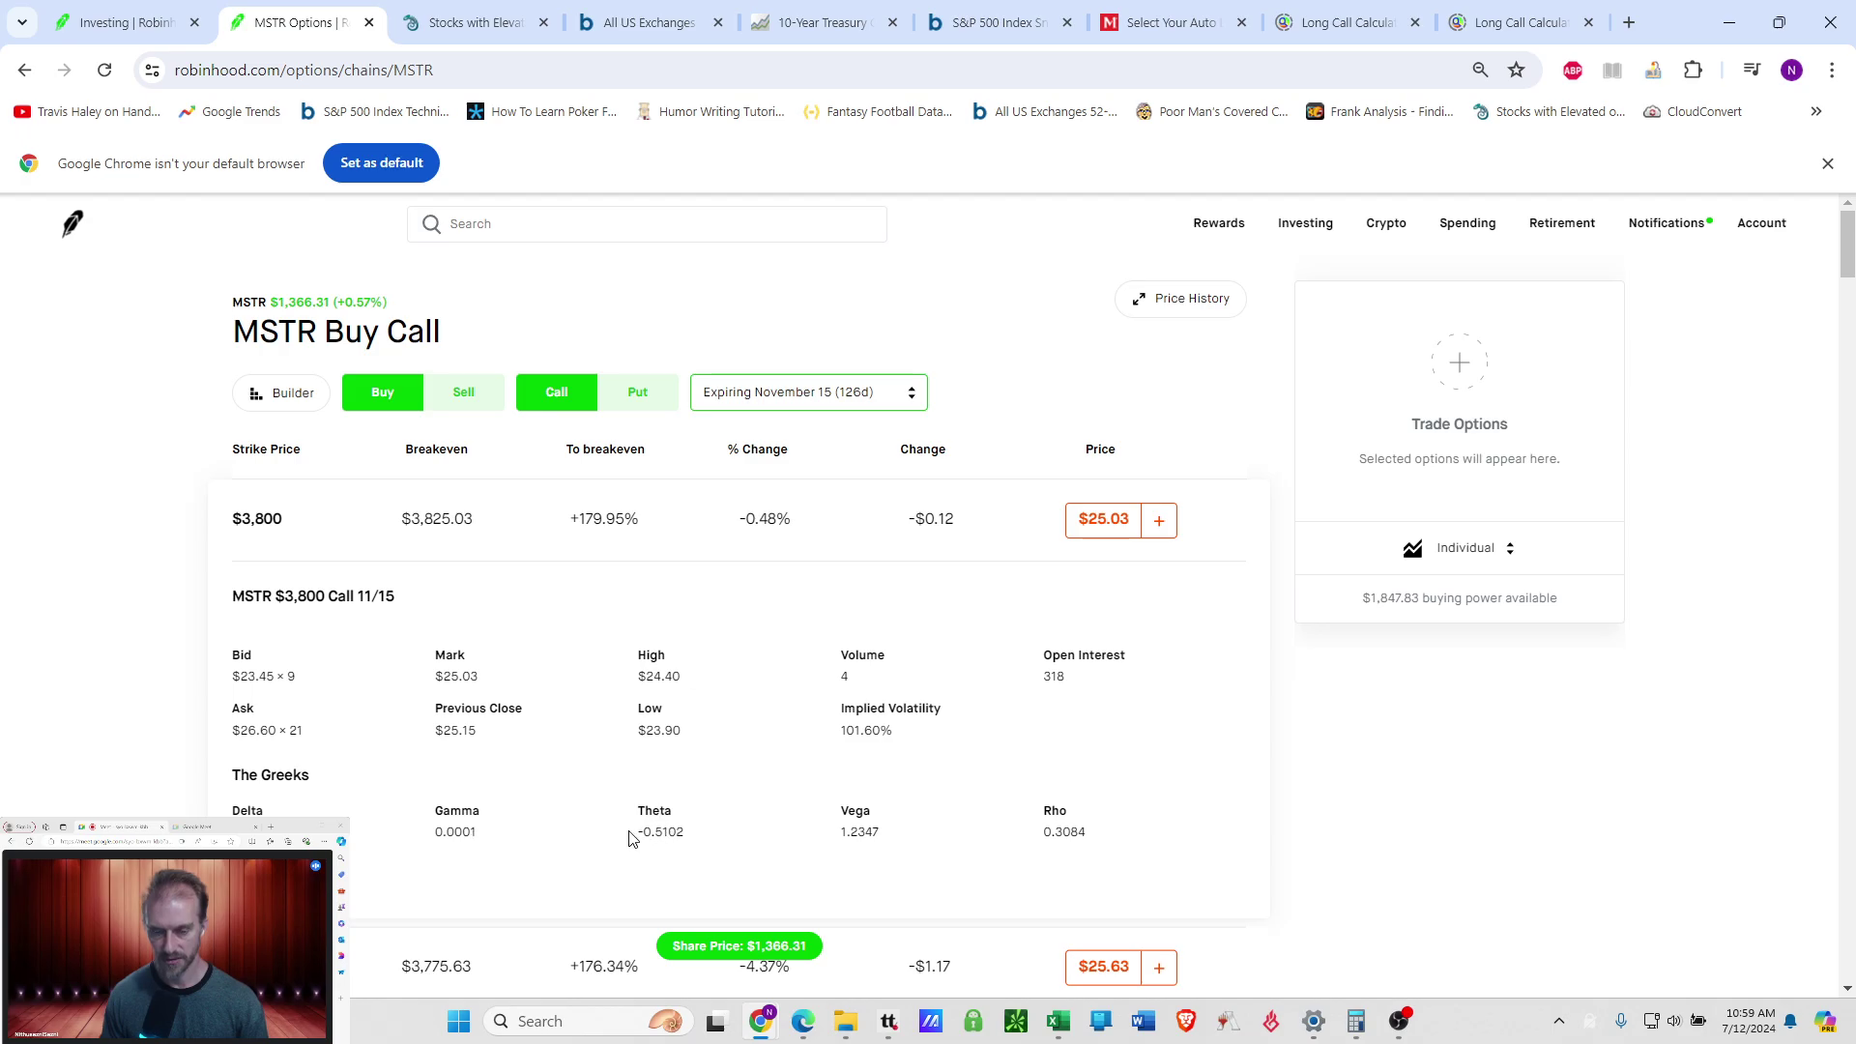
left_click_drag(633, 837, 696, 846)
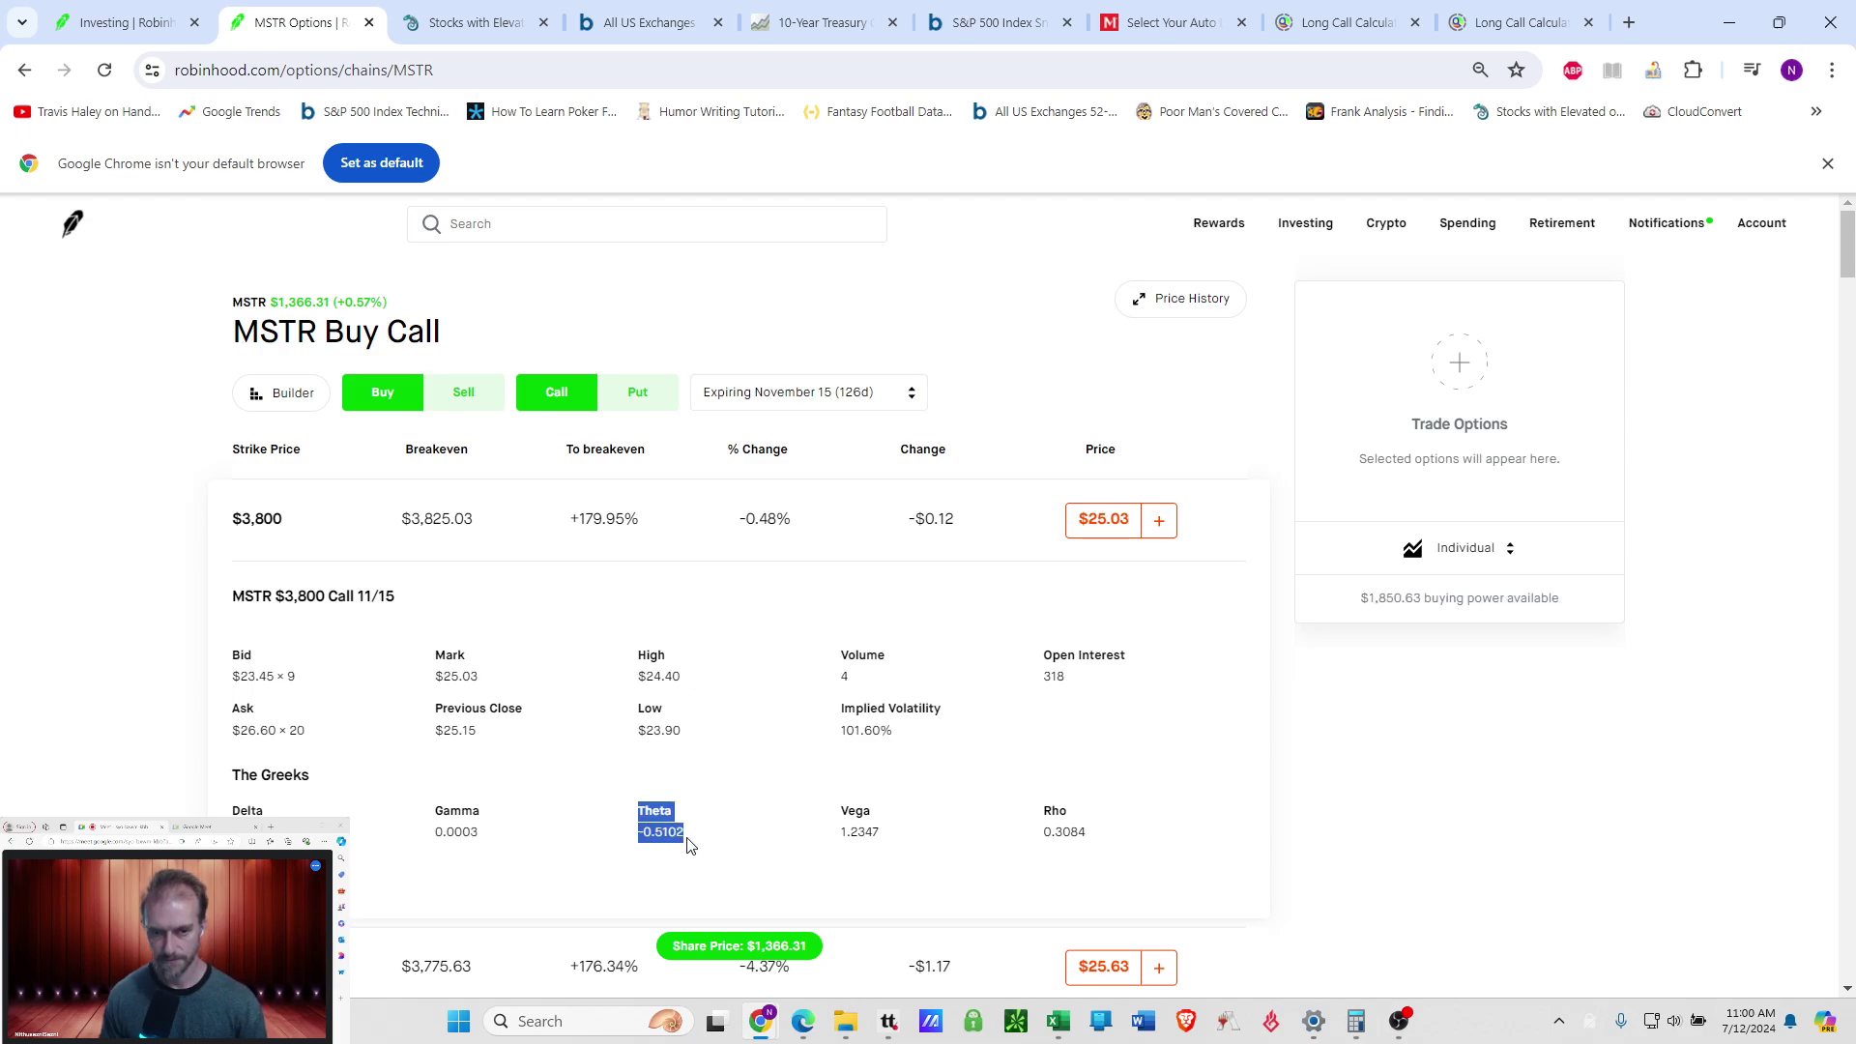
left_click(696, 846)
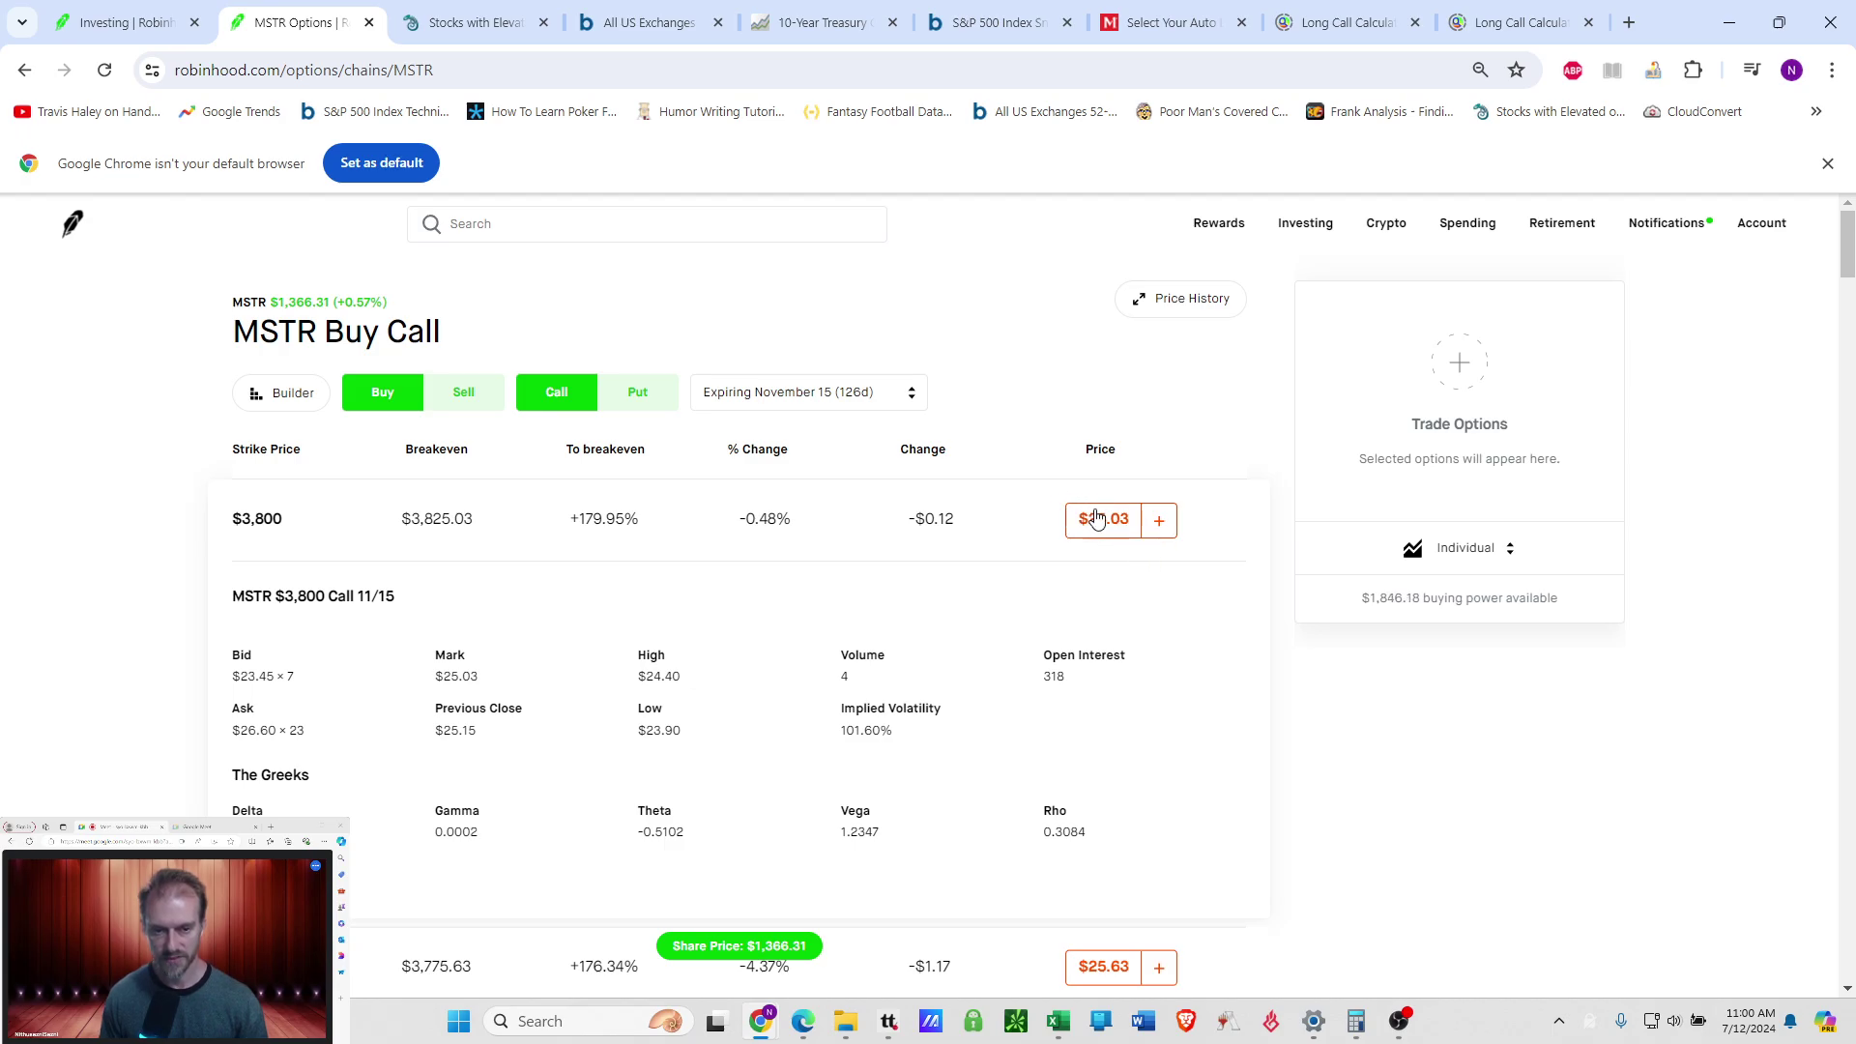
Change the expiration to October 18 and examine the theta in the $3,800 call's details.
left_click(870, 401)
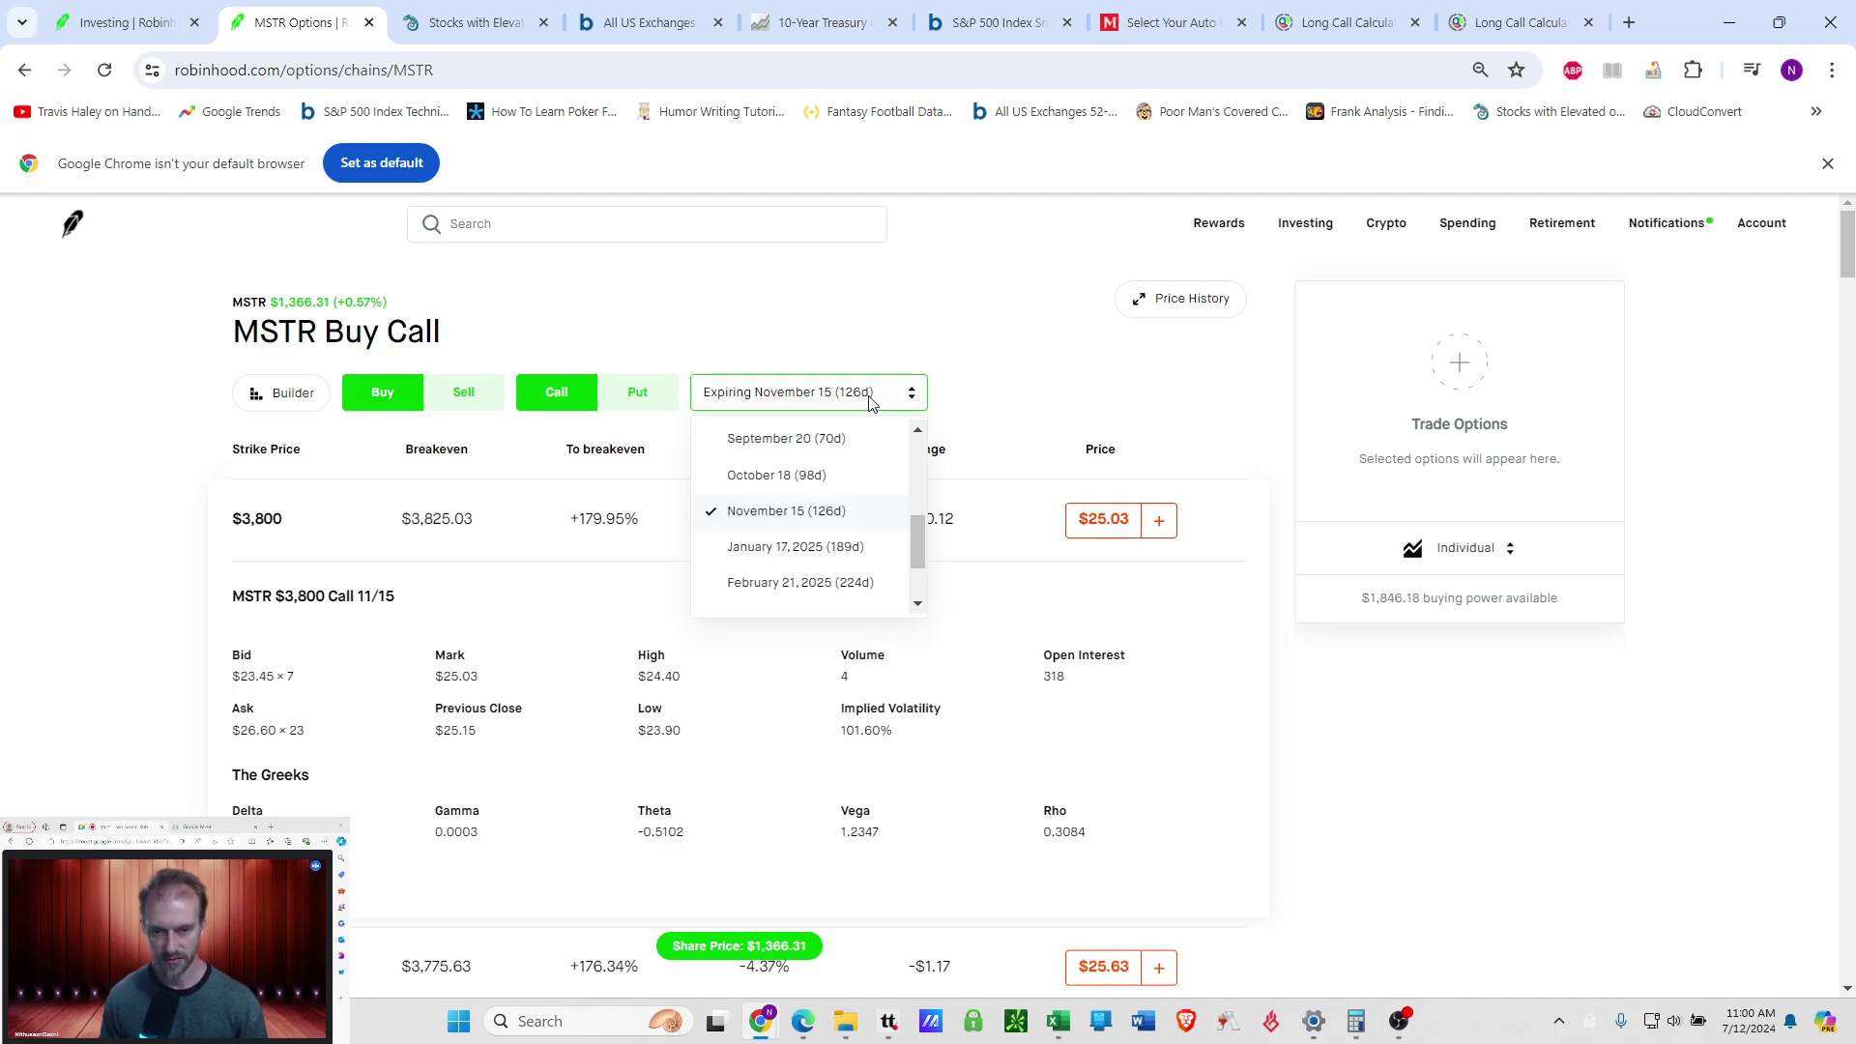
left_click(851, 475)
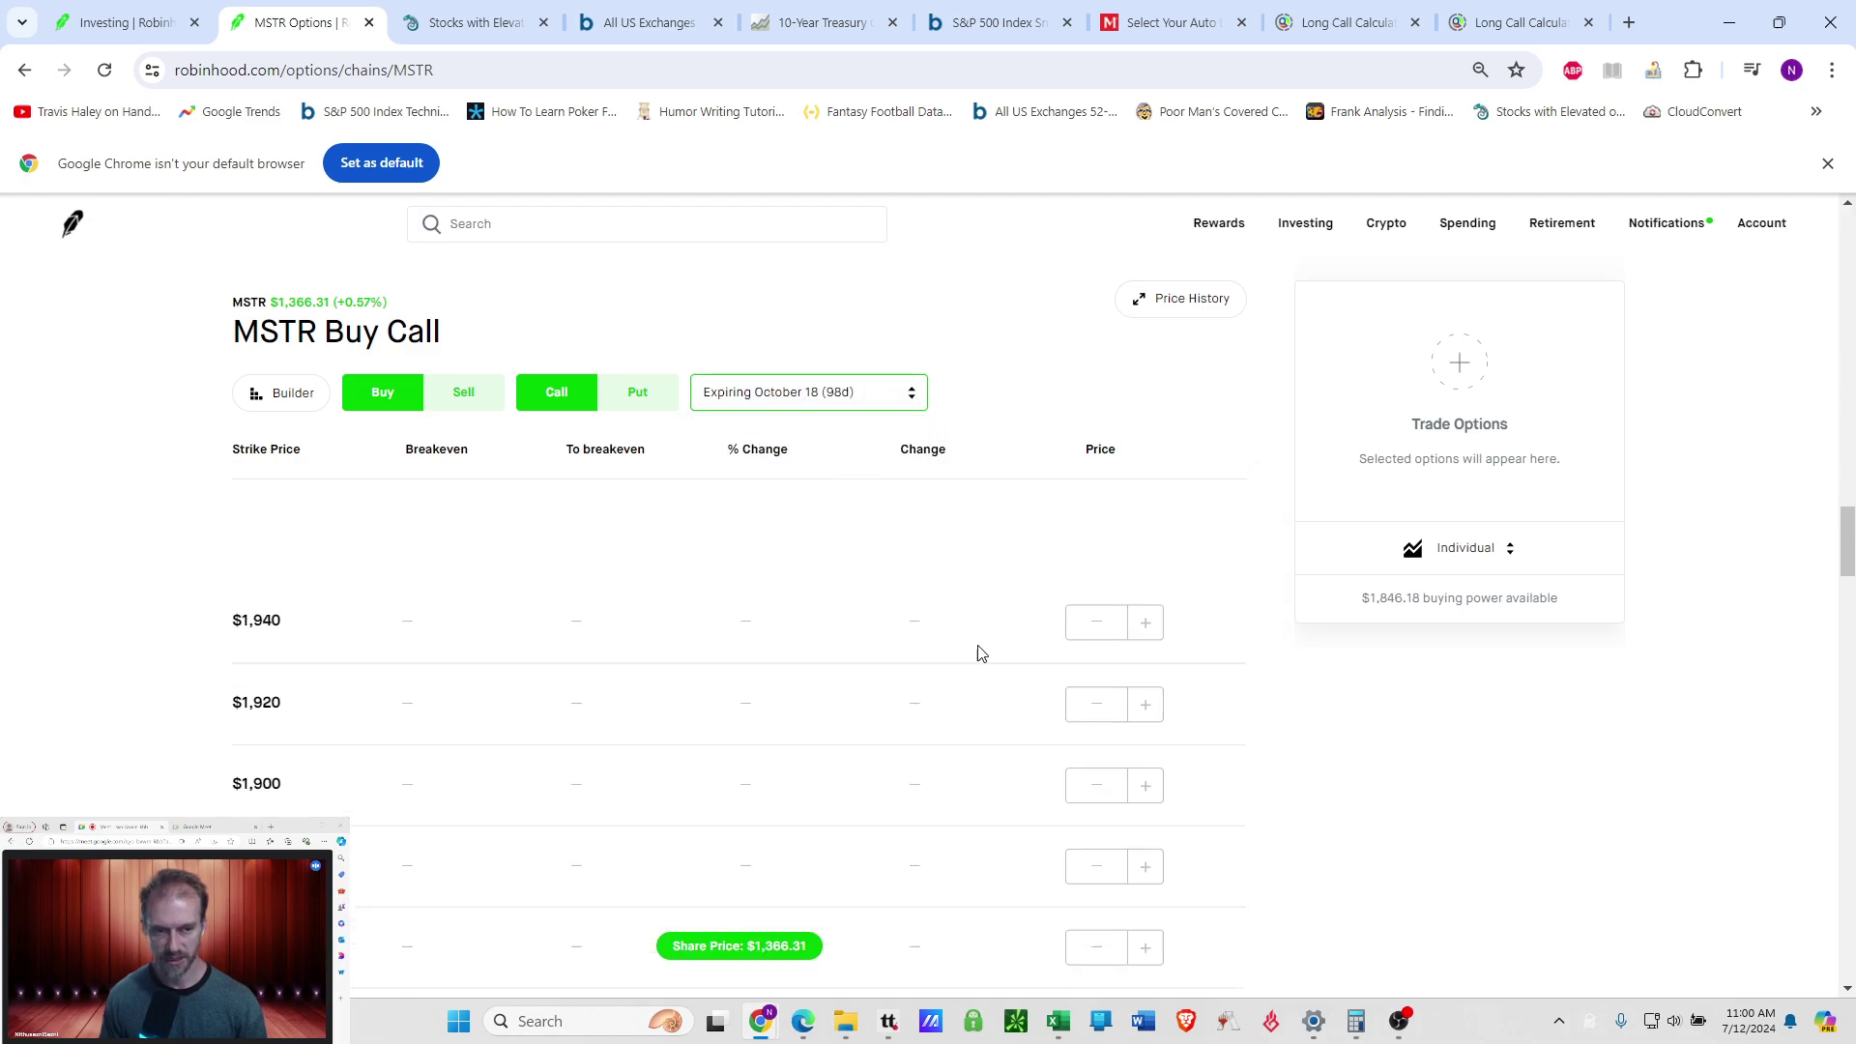
scroll(980, 648, "up", 5)
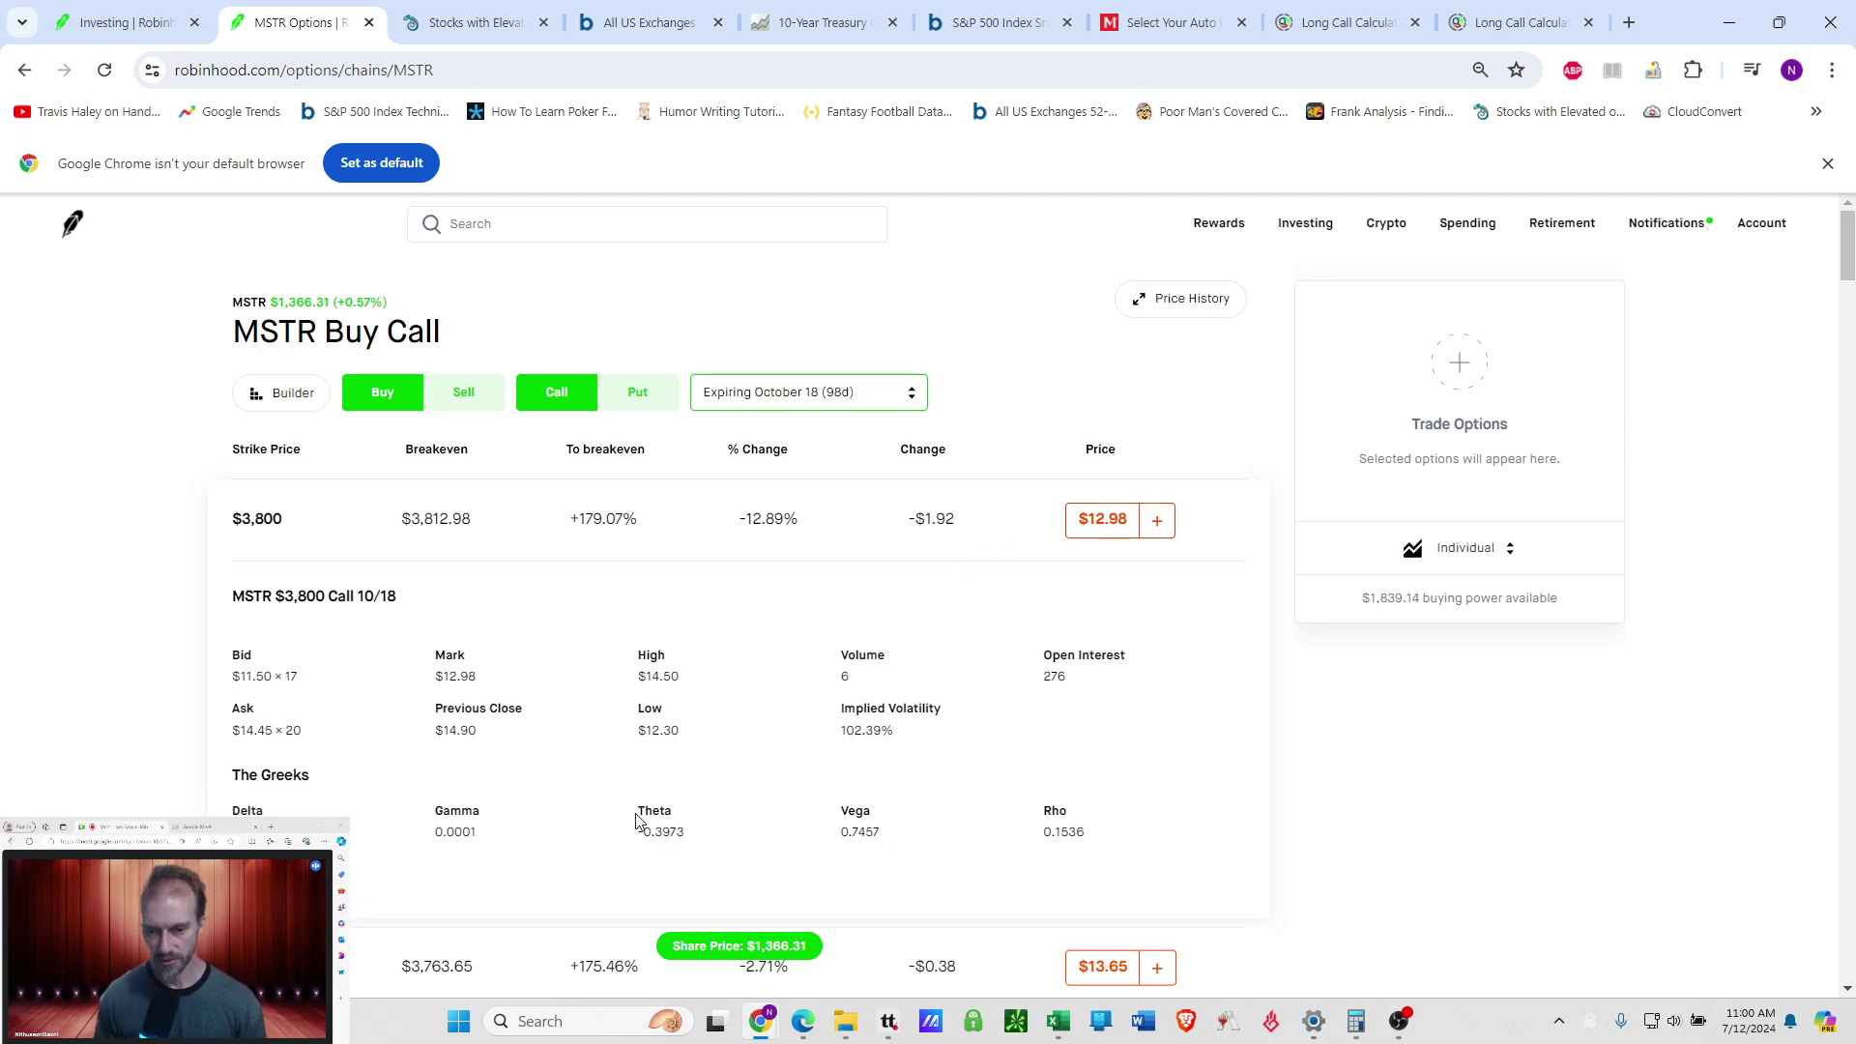
left_click_drag(639, 812, 684, 836)
left_click(732, 722)
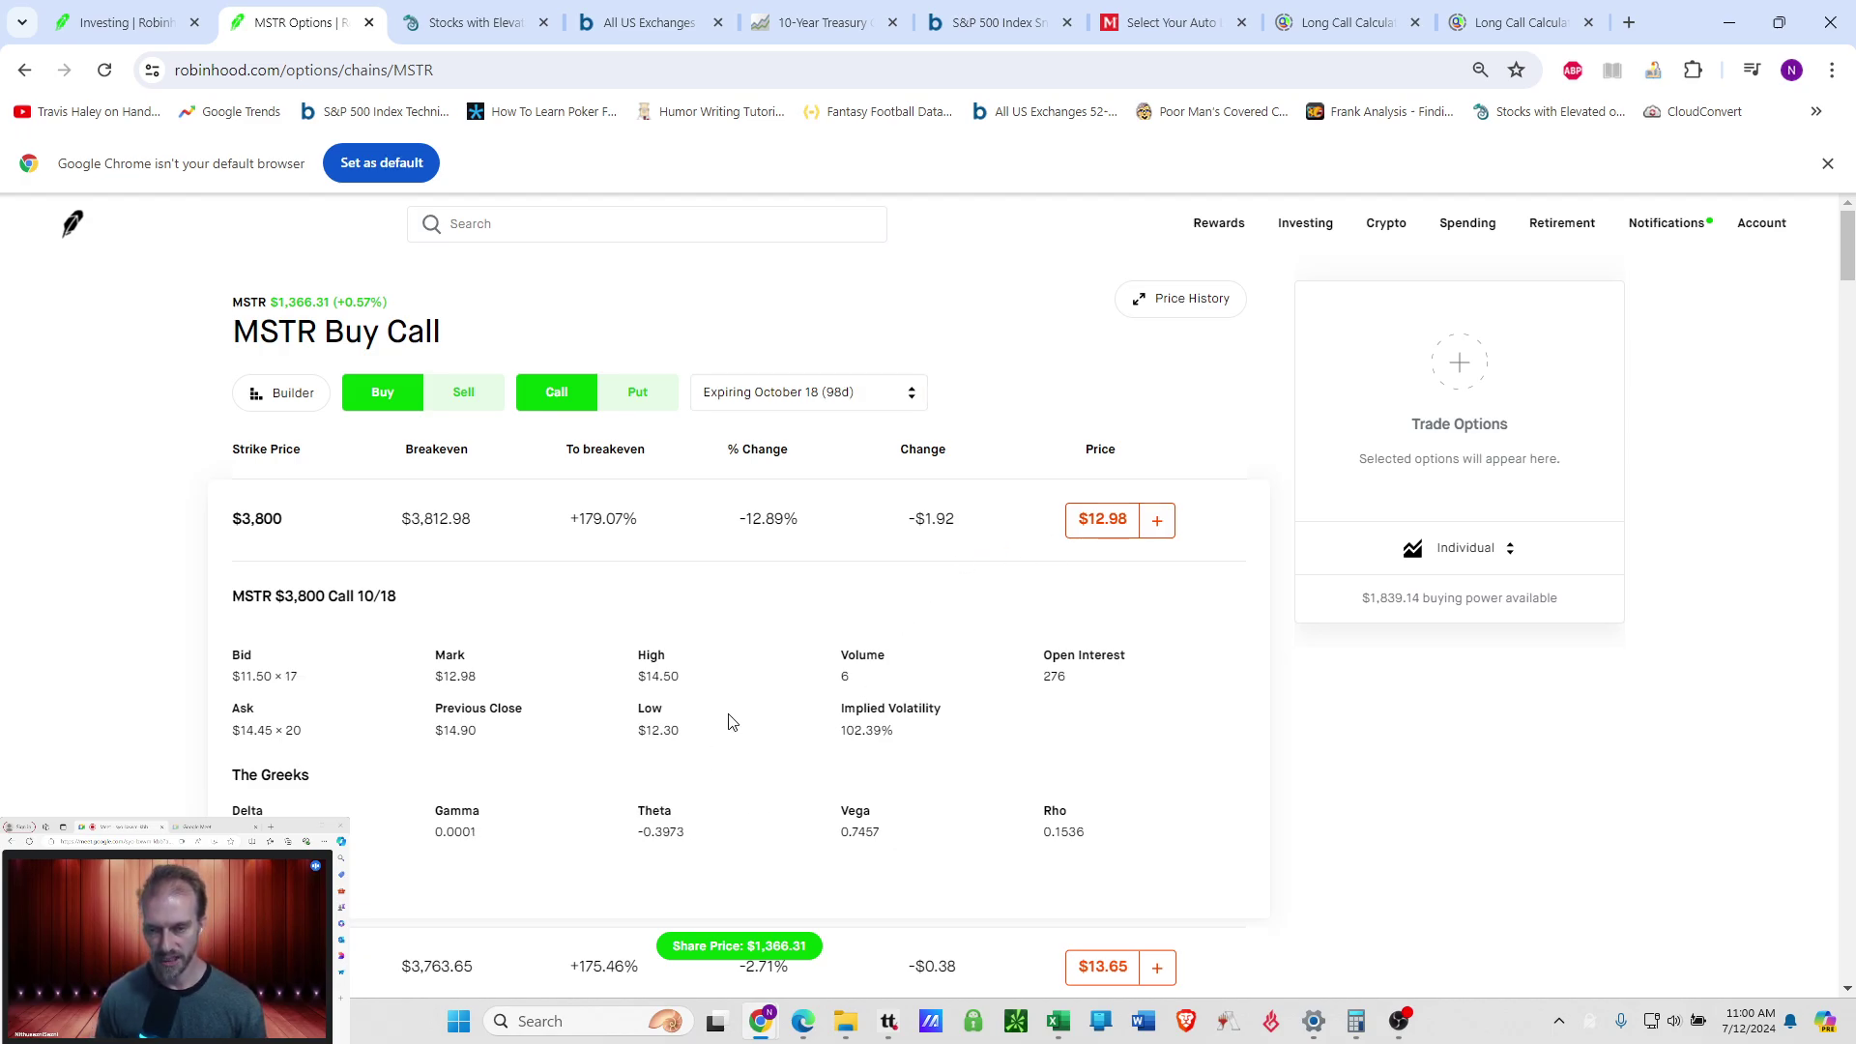
Review the longer-dated expirations available for MSTR calls, through June 18, 2026, keeping October 18 selected.
left_click(810, 398)
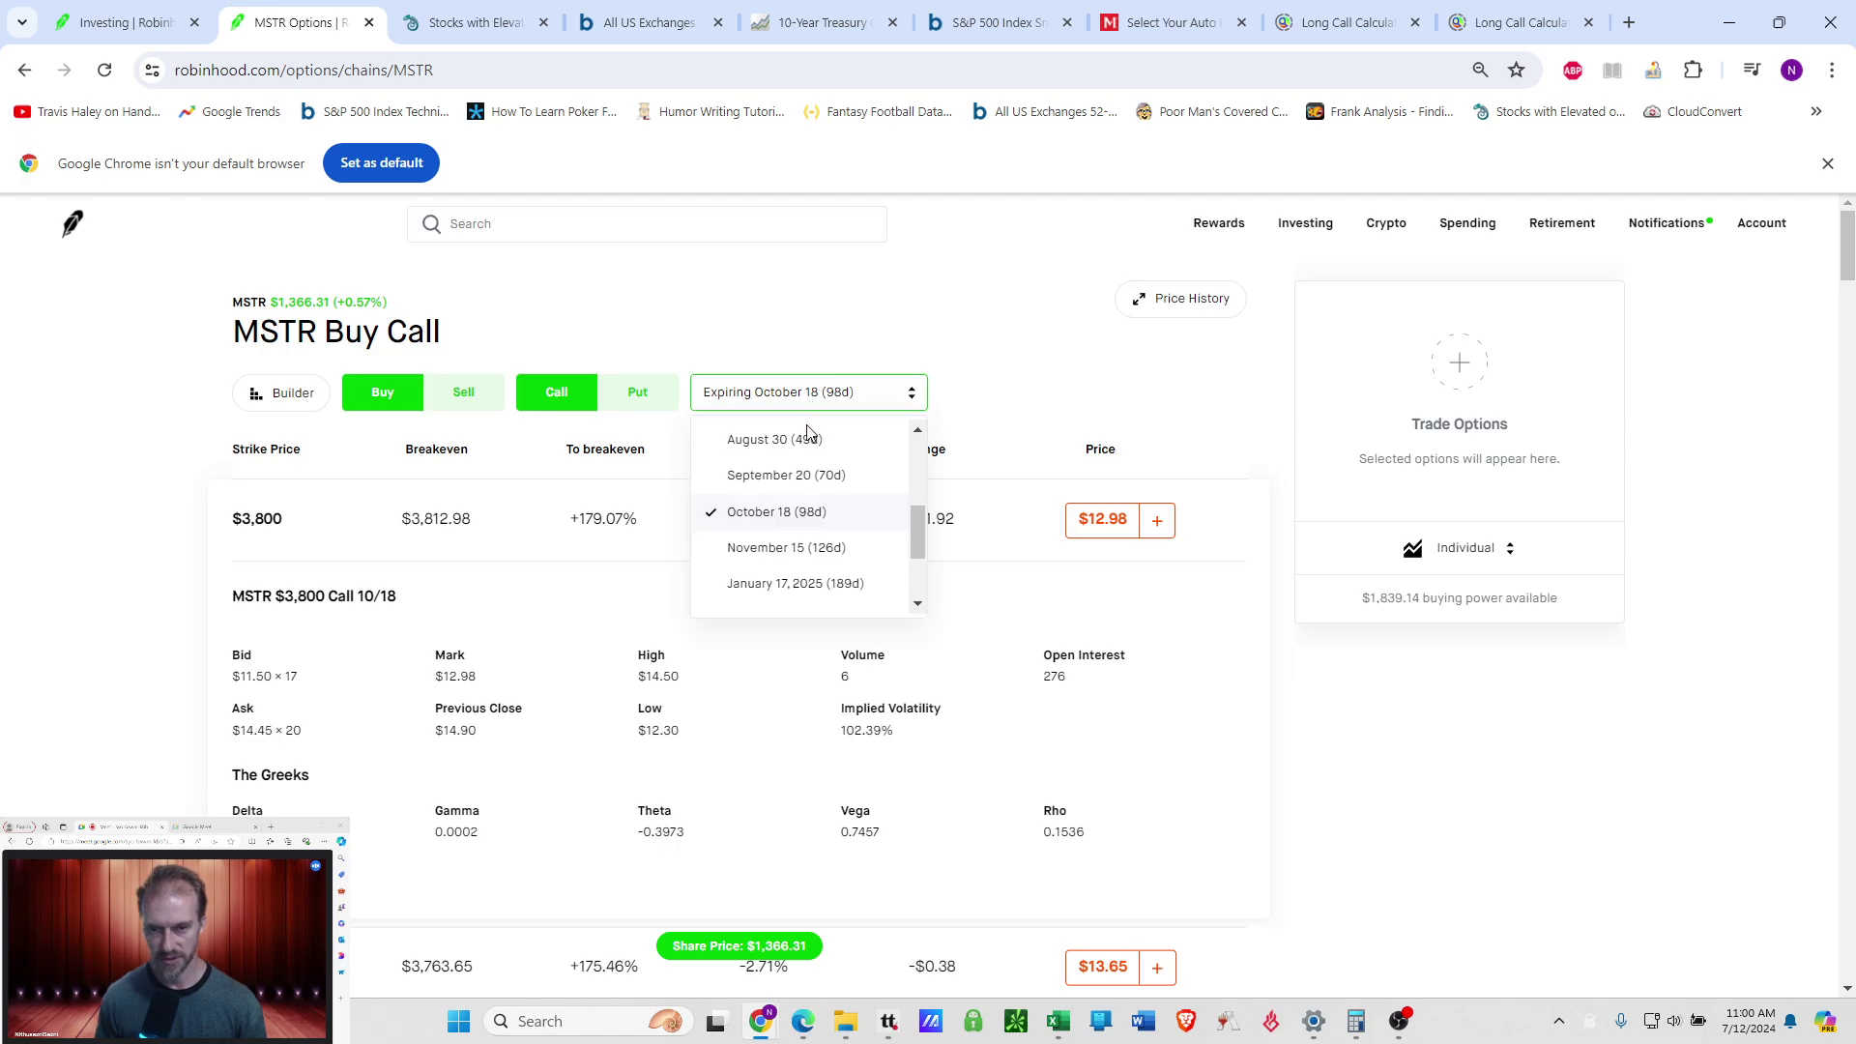
scroll(799, 544, "down", 3)
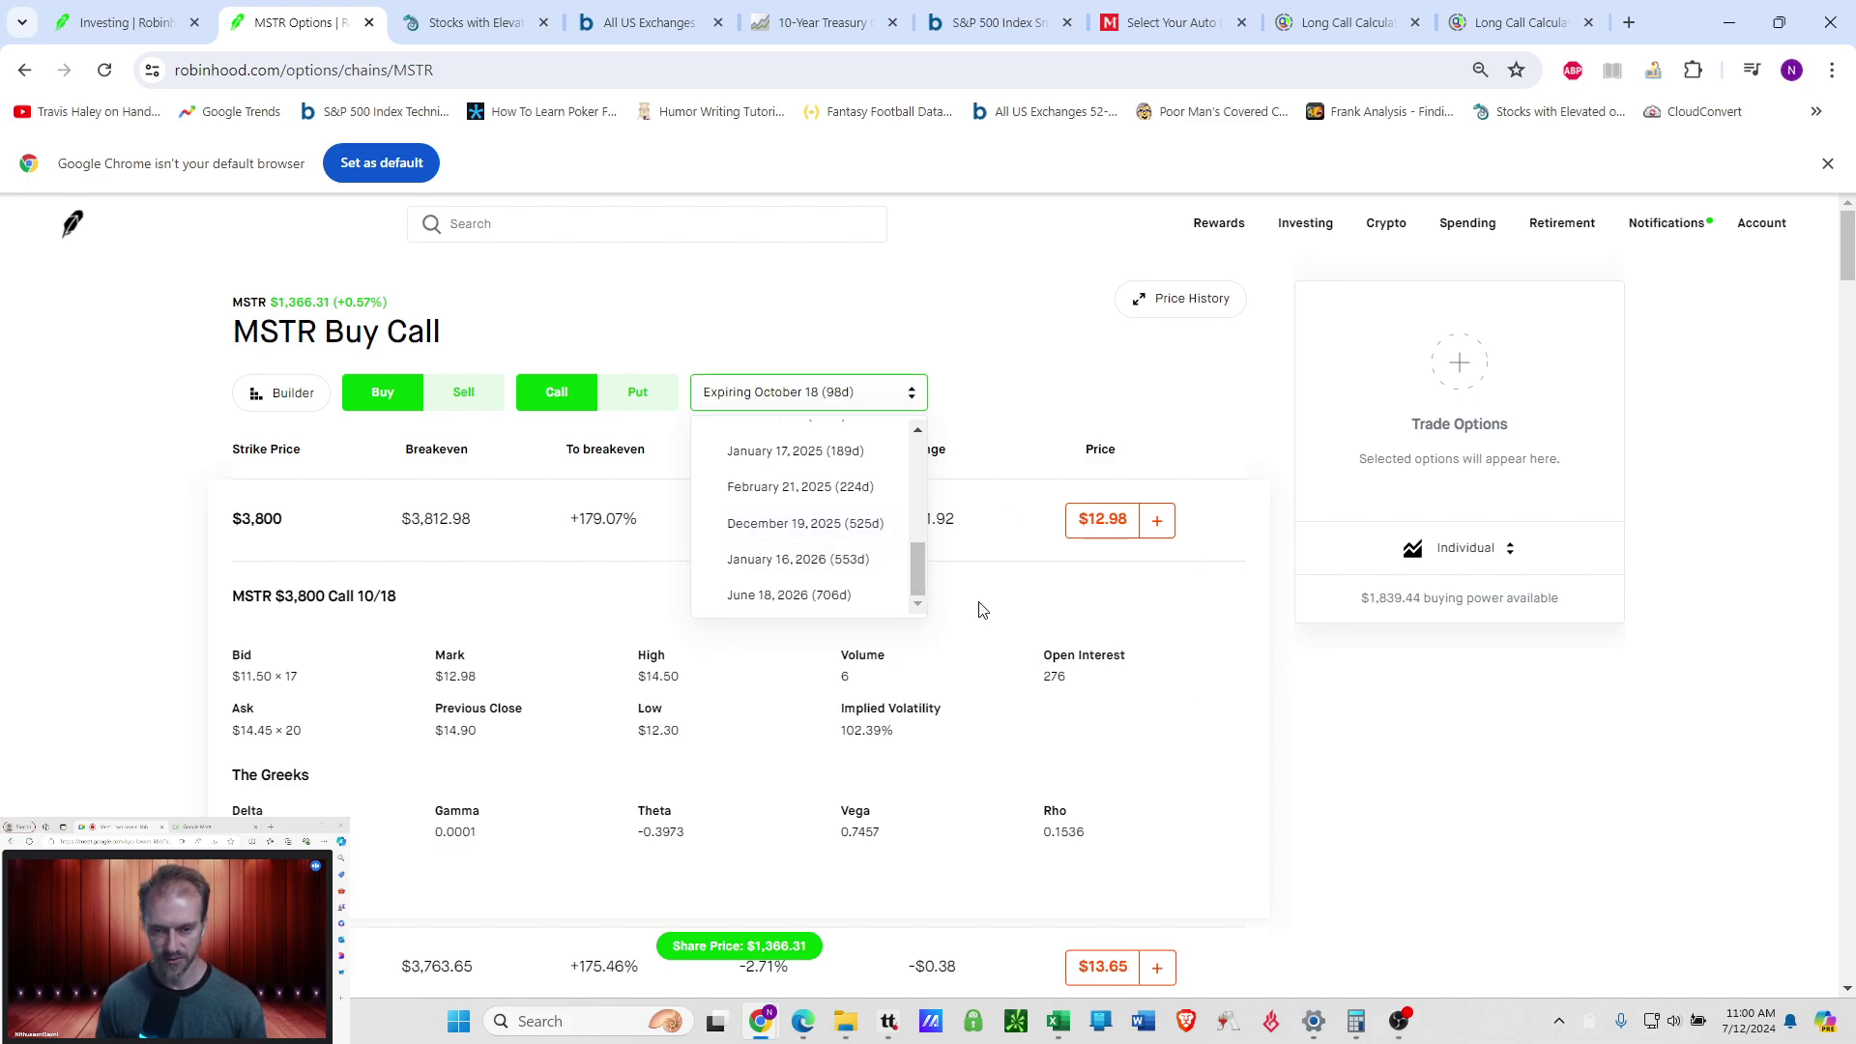
left_click(1352, 778)
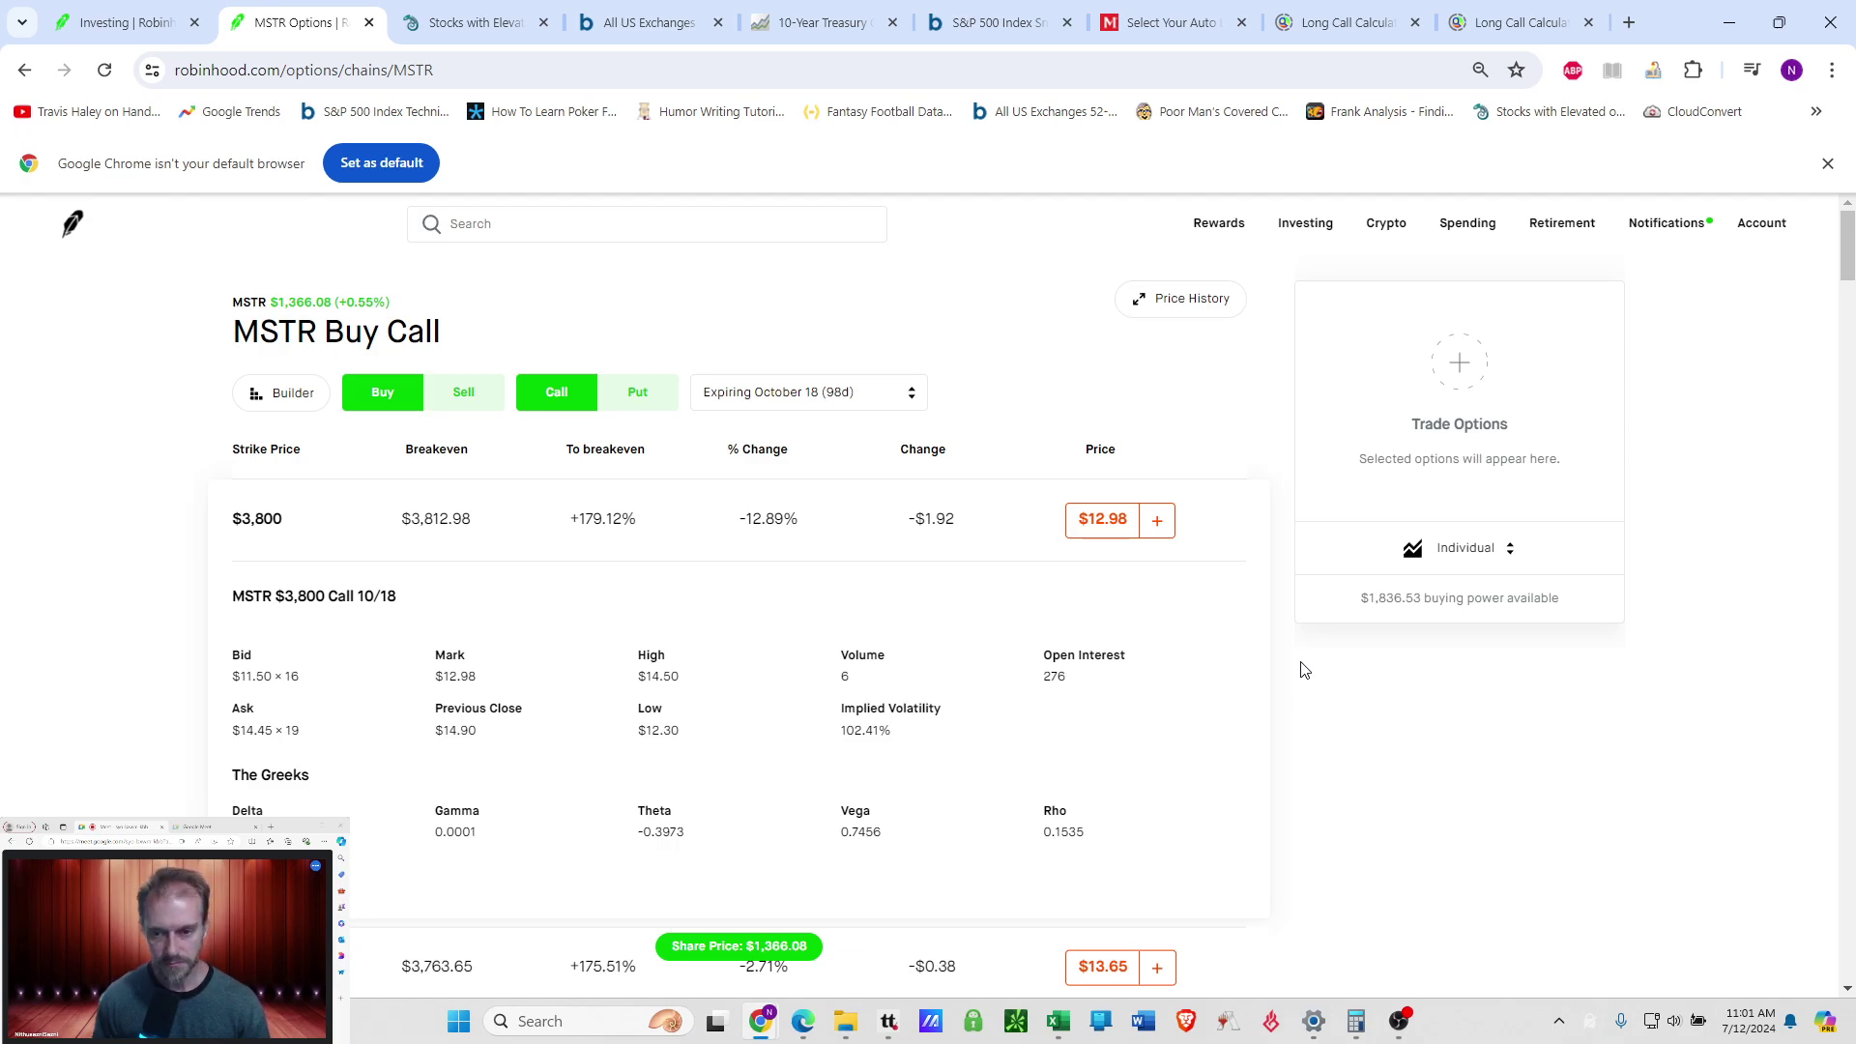
Collapse the $3,800 call's details and bring the October 18 strikes around the current share price into view.
left_click(705, 525)
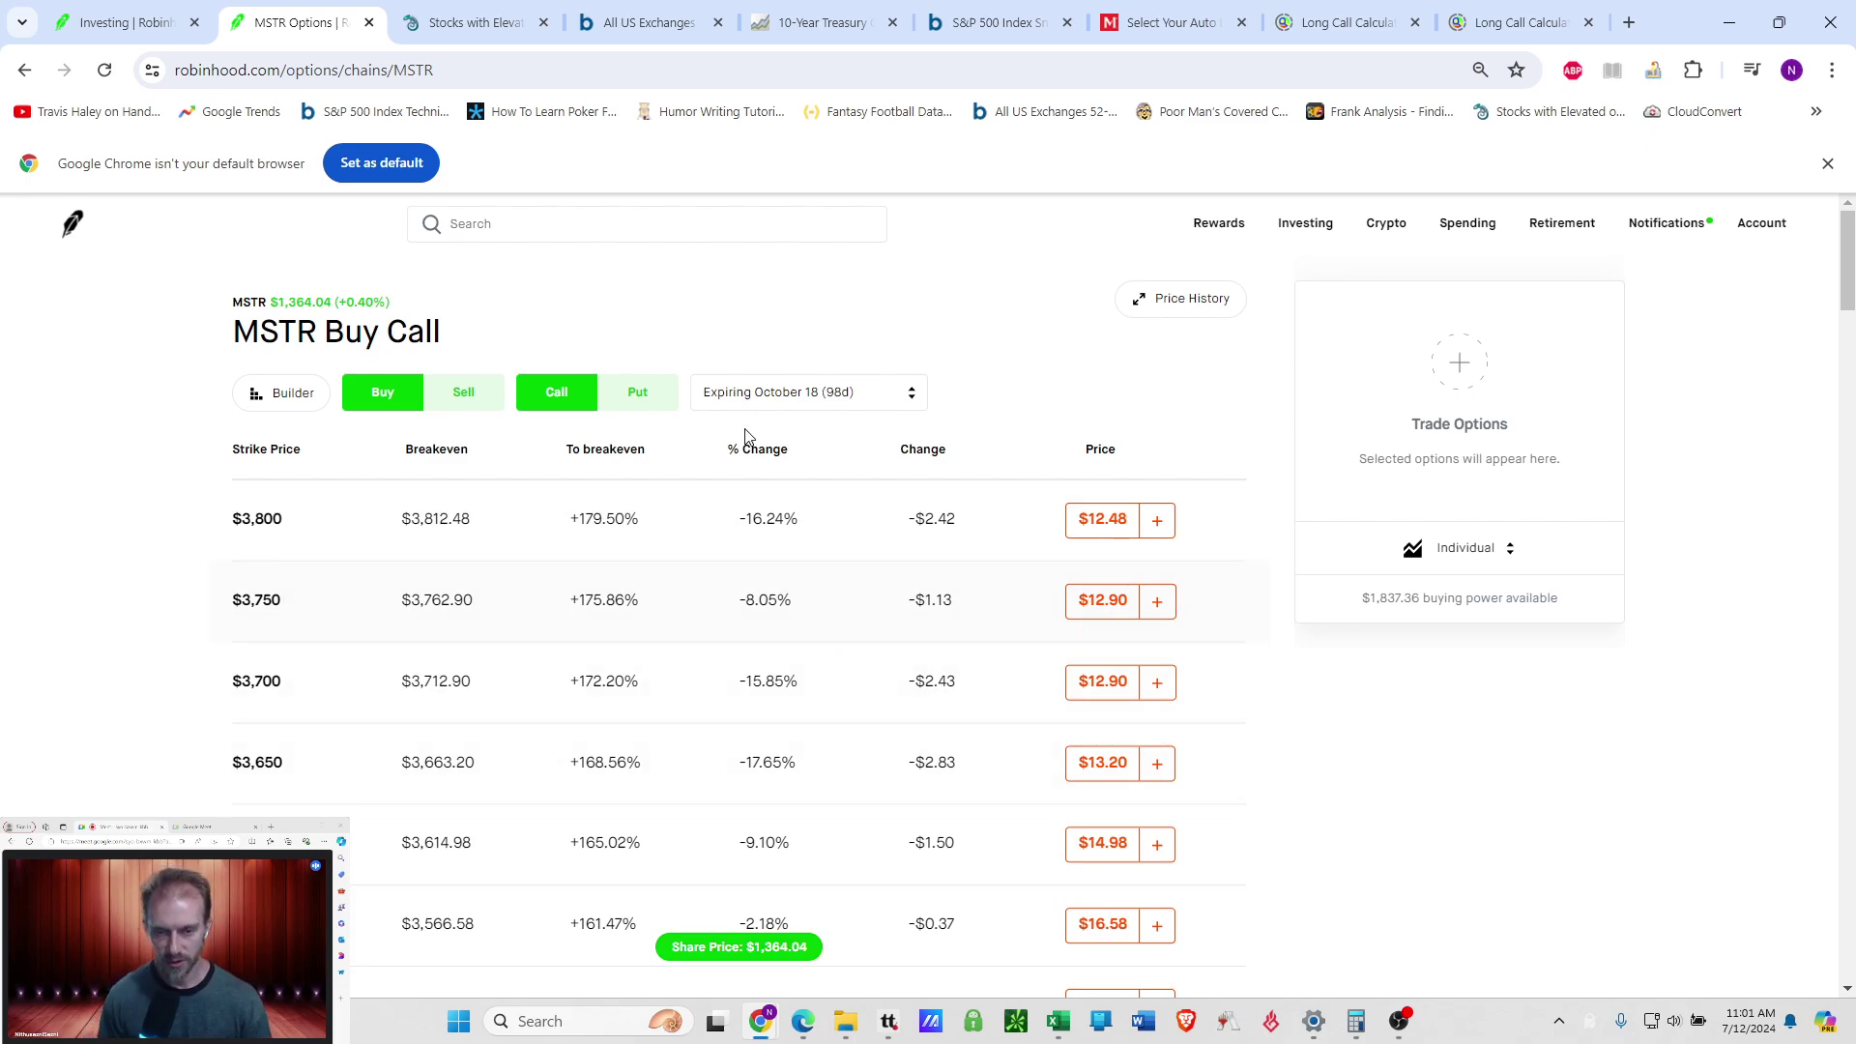
left_click(802, 952)
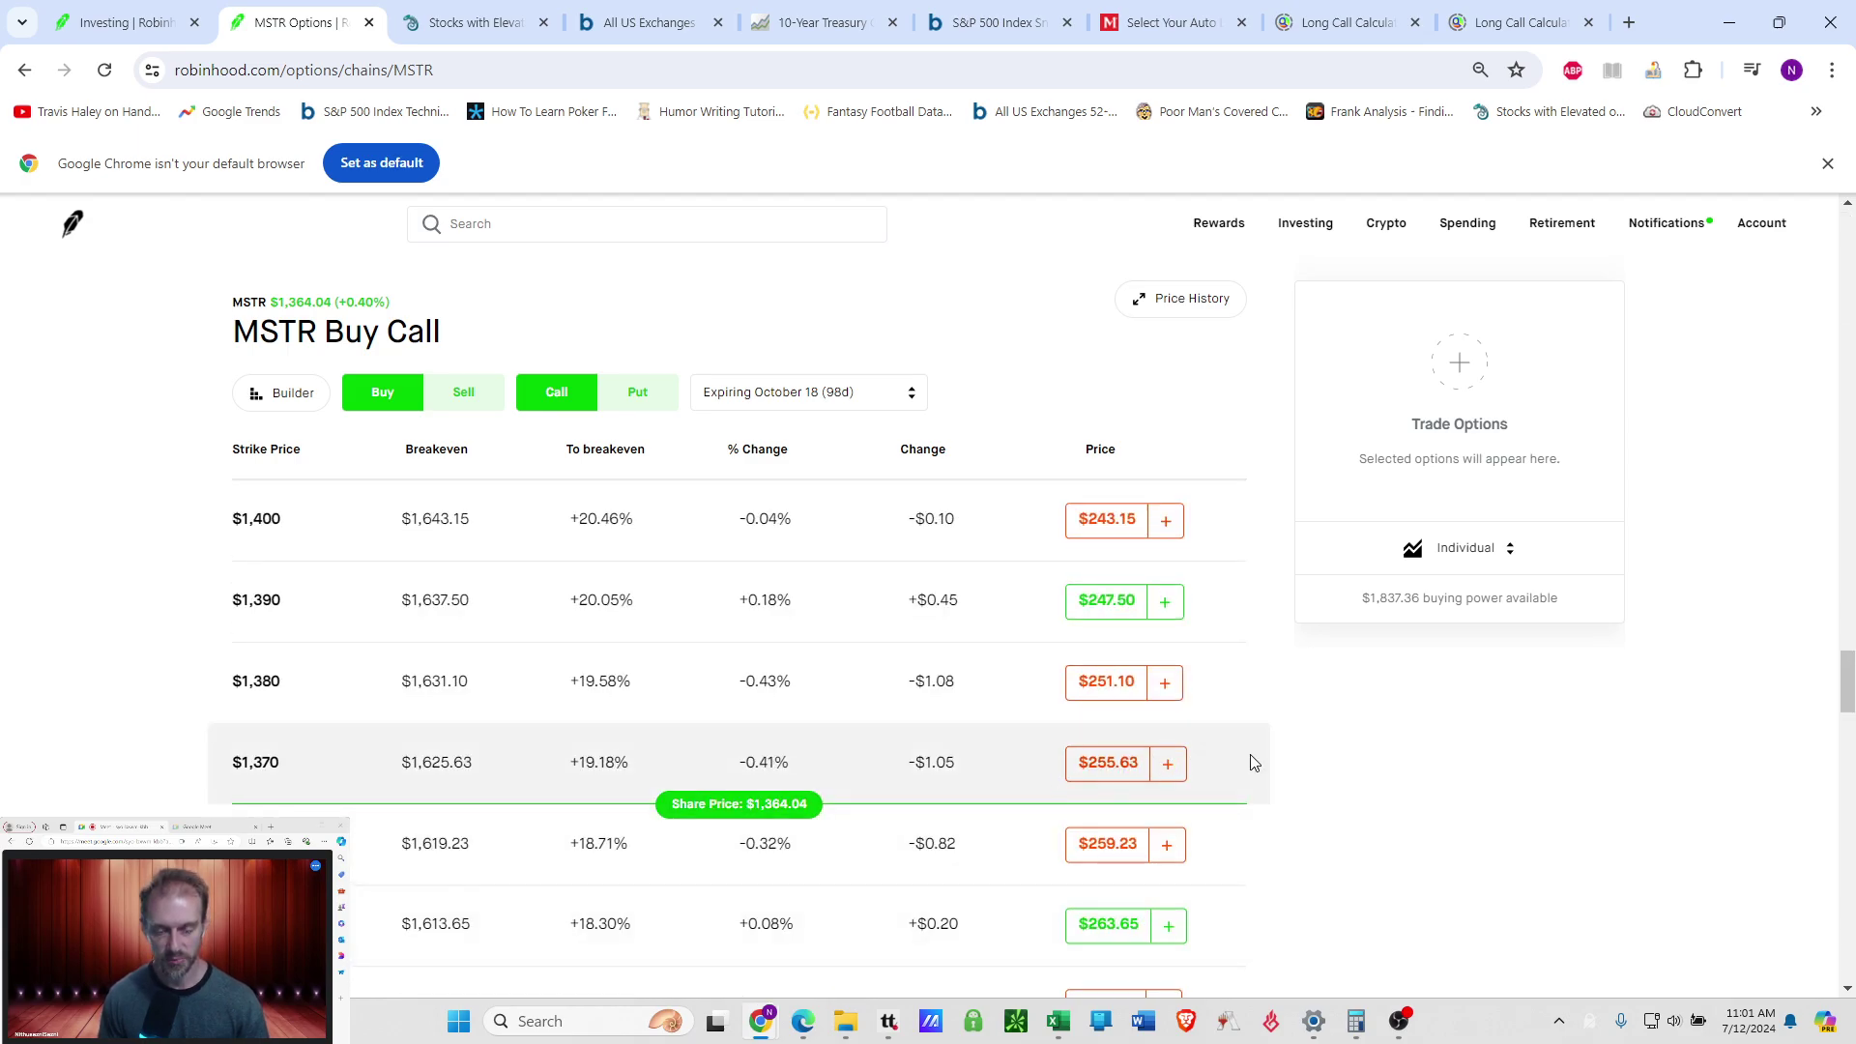